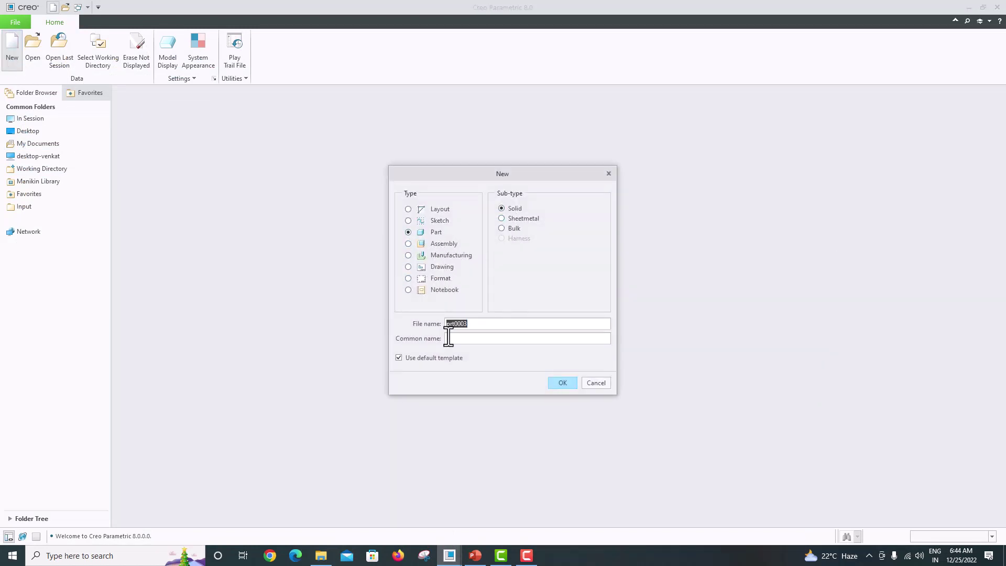
Step: Create a new solid part without the default template, using the mmns_part_solid_abs template
{"action": "left_click_drag", "start_coordinate": [468, 323], "coordinate": [444, 326]}
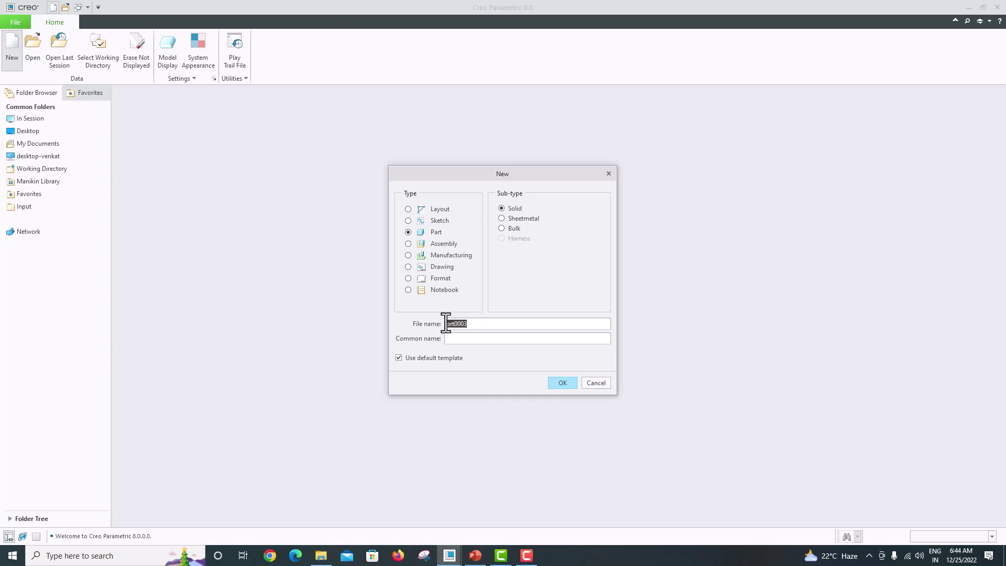
{"action": "left_click", "coordinate": [413, 360]}
{"action": "left_click", "coordinate": [566, 383]}
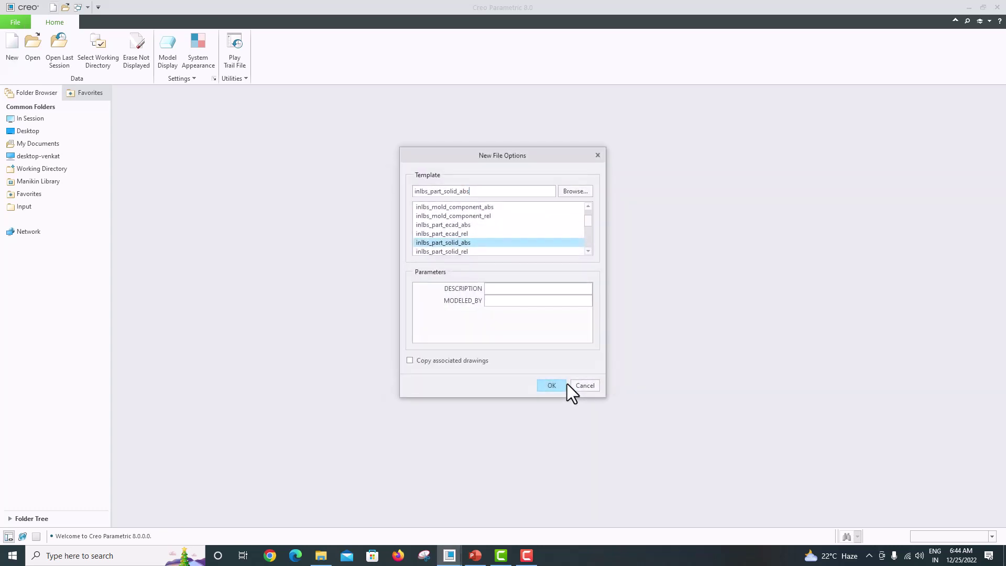
{"action": "scroll", "coordinate": [588, 253], "scroll_direction": "down", "scroll_amount": 10}
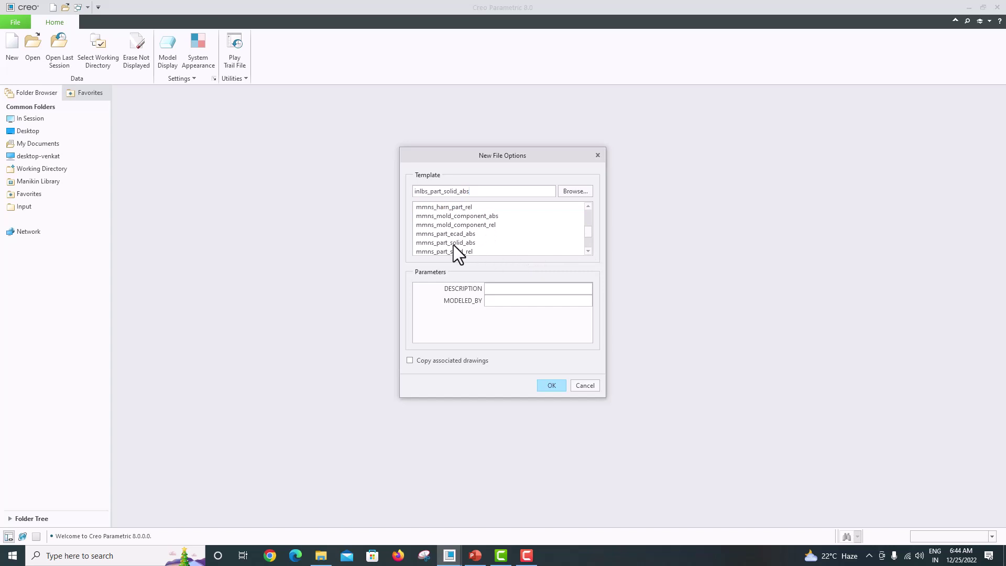
{"action": "left_click", "coordinate": [451, 244]}
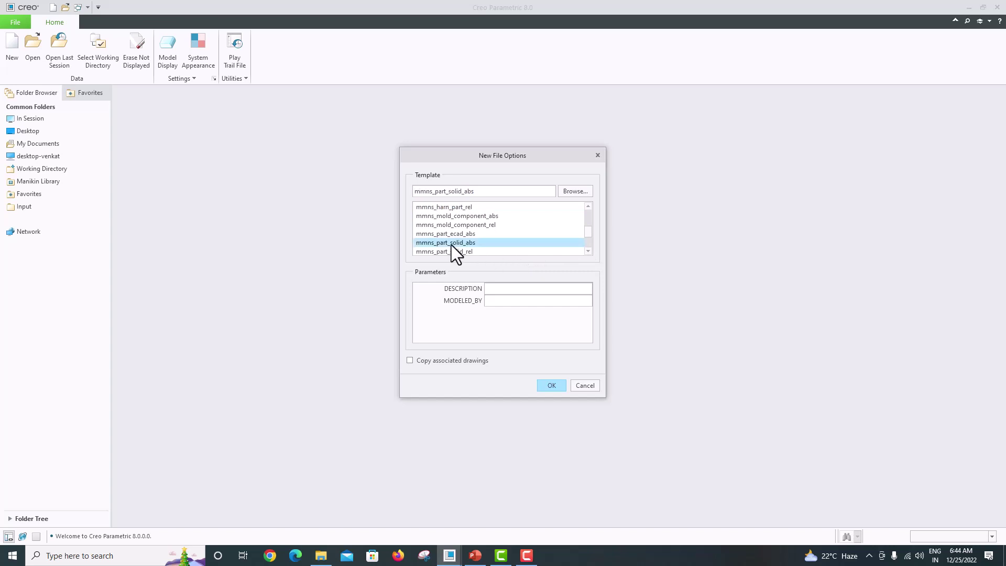
{"action": "left_click", "coordinate": [547, 386]}
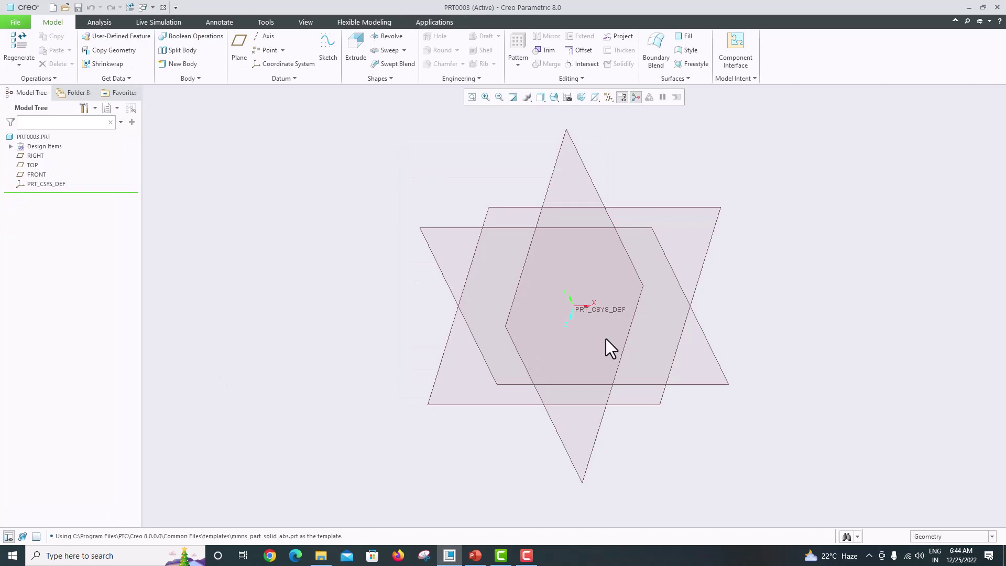
Step: Review the bracket drawing in PowerPoint, return to Creo and start a sketch on the FRONT plane, viewed parallel to the screen
{"action": "left_click", "coordinate": [474, 555]}
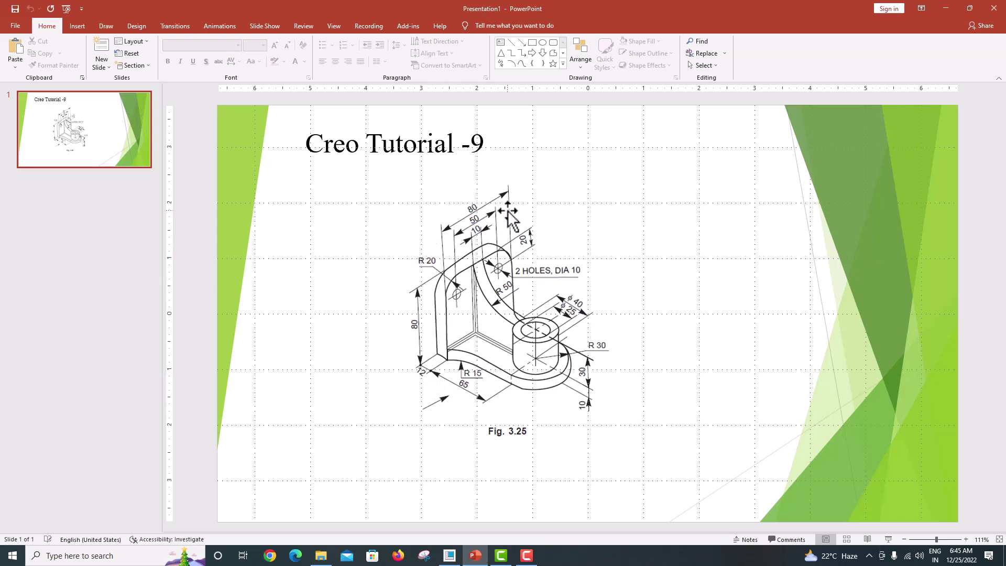
{"action": "left_click", "coordinate": [451, 554]}
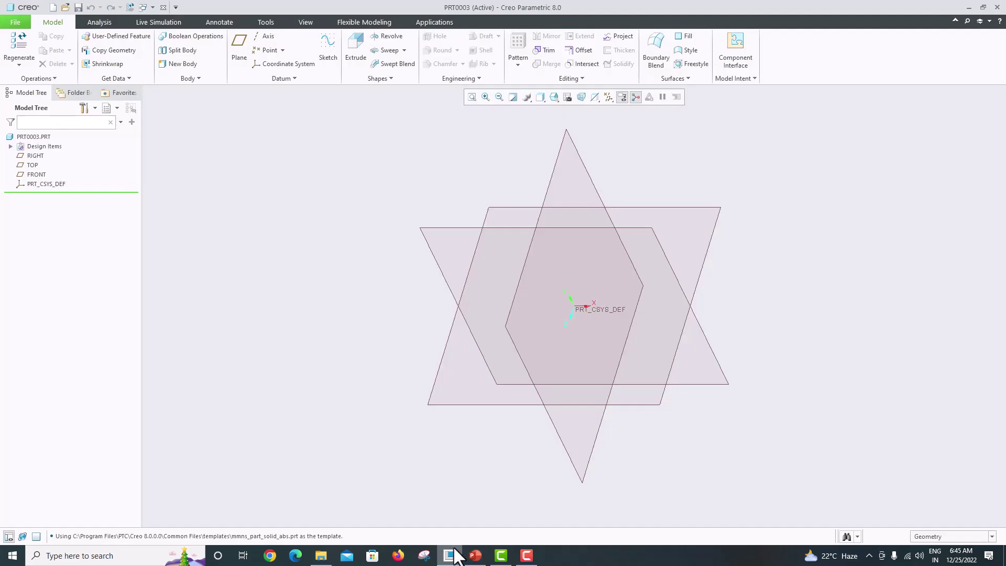
{"action": "left_click", "coordinate": [436, 230]}
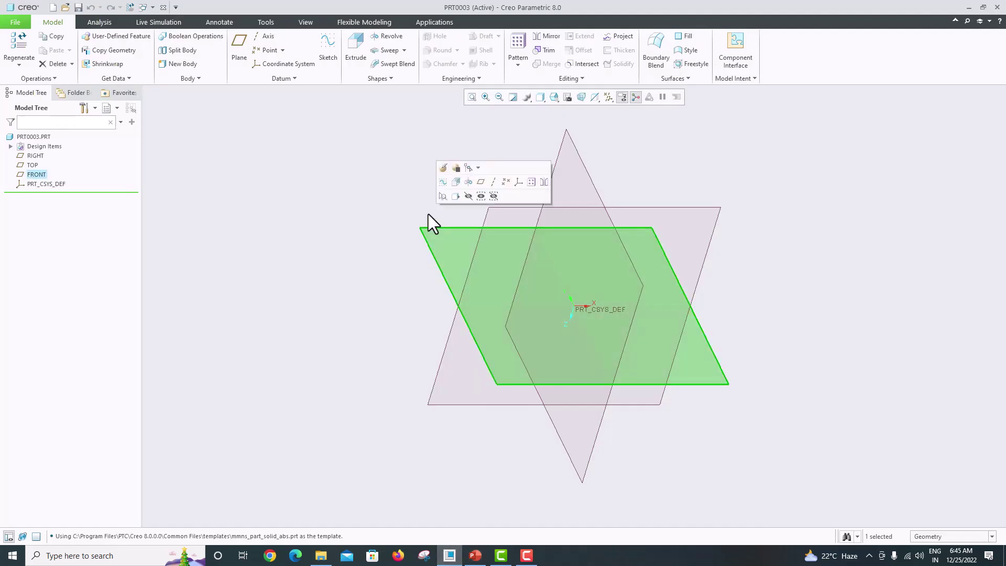
{"action": "left_click", "coordinate": [338, 42]}
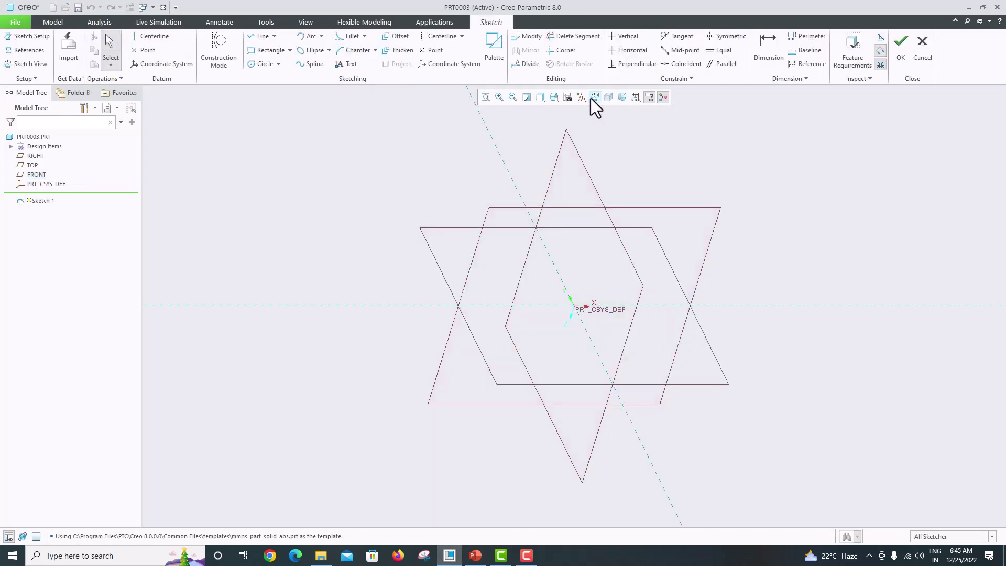
{"action": "left_click", "coordinate": [590, 98]}
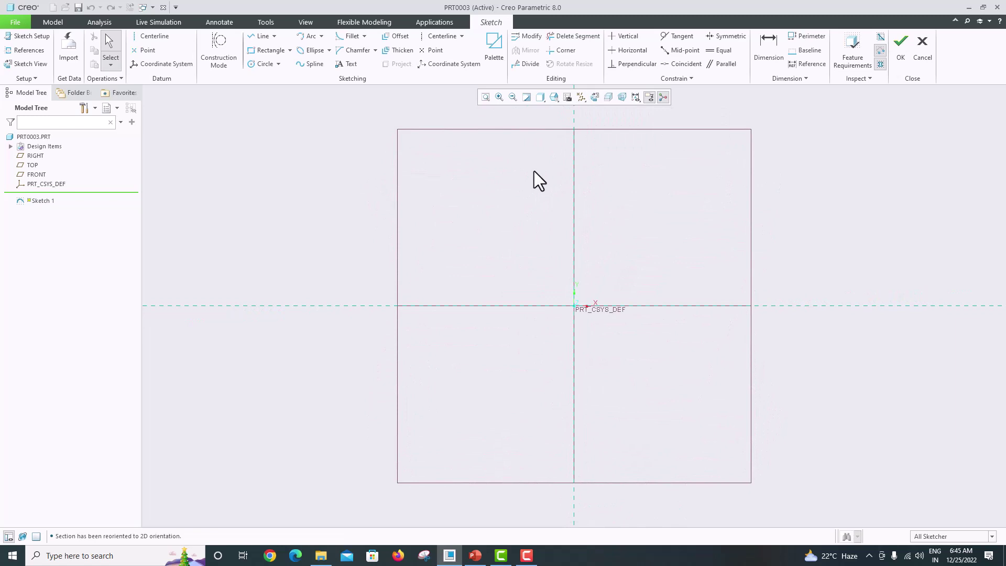
Step: Sketch a vertical and a horizontal centerline along the reference axes through the origin
{"action": "left_click", "coordinate": [434, 37]}
{"action": "left_click", "coordinate": [574, 207]}
{"action": "left_click", "coordinate": [575, 178]}
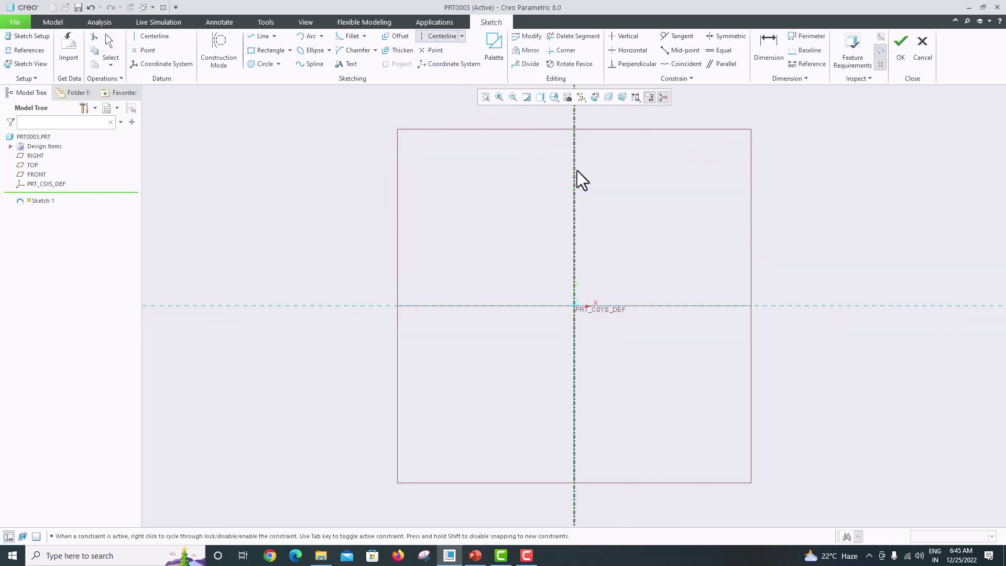
{"action": "left_click", "coordinate": [664, 306]}
{"action": "left_click", "coordinate": [645, 306]}
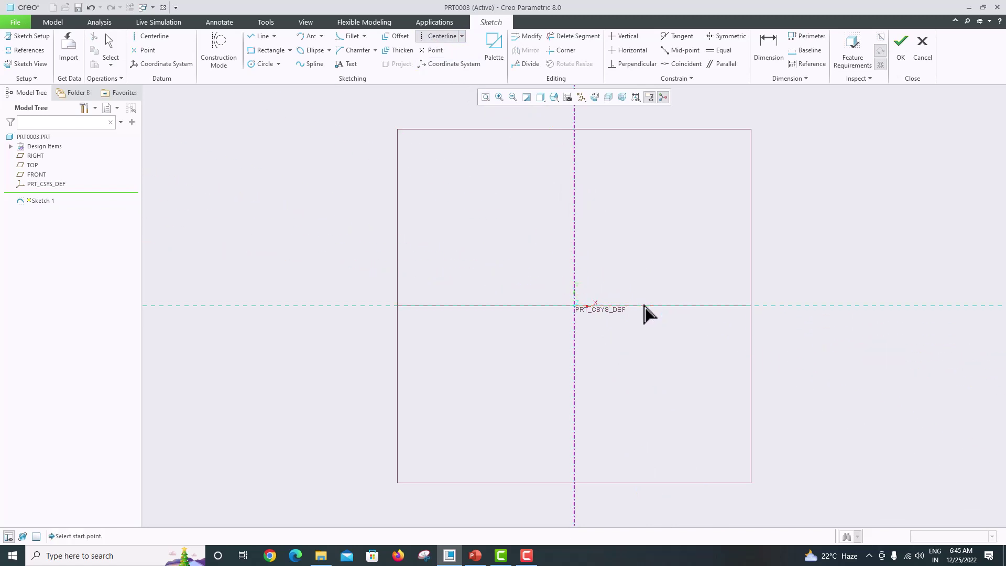
{"action": "middle_click", "coordinate": [649, 236]}
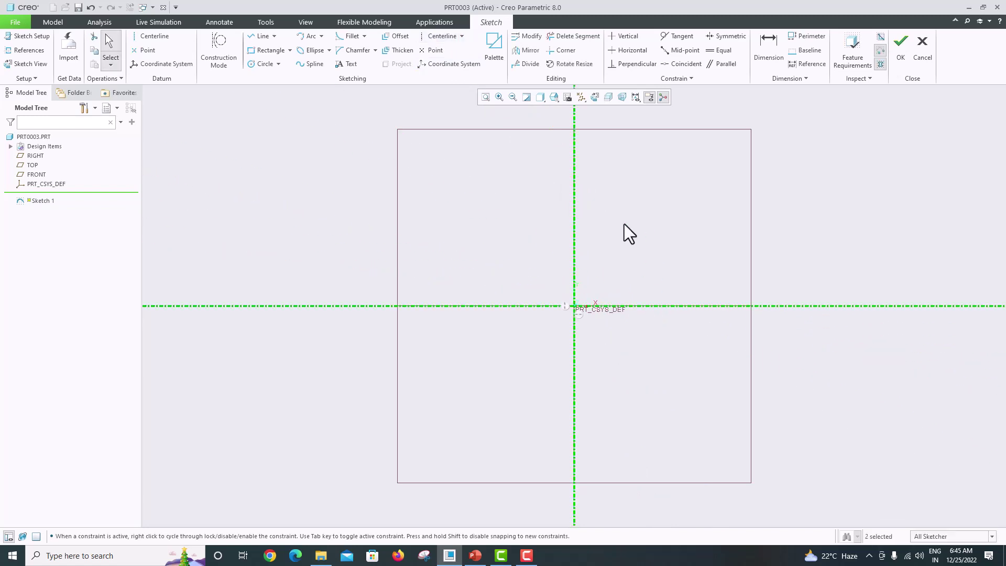
Step: Sketch a rectangle about 297 by 180 mm, symmetric about the vertical centerline, with its lower edge on the horizontal centerline
{"action": "left_click", "coordinate": [268, 52]}
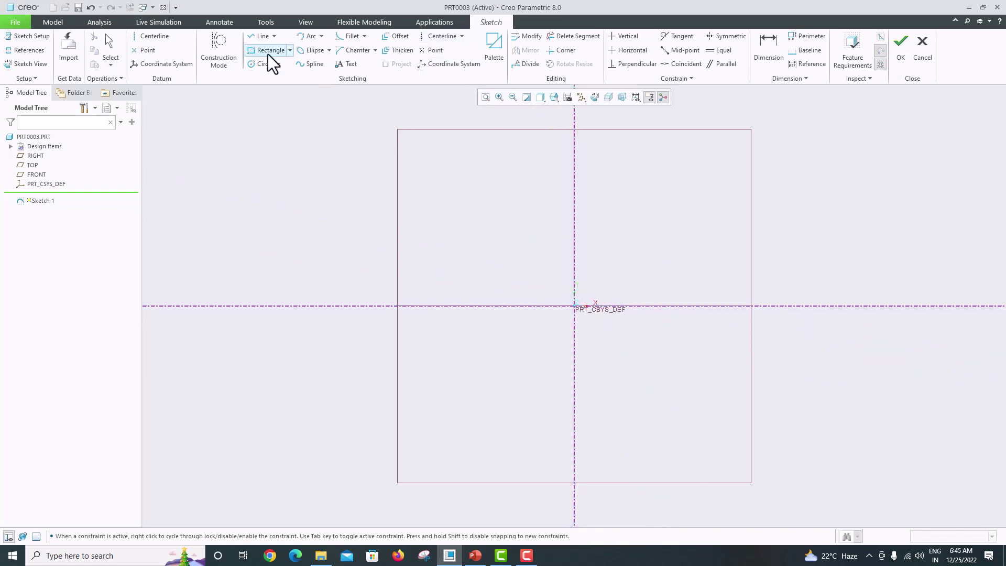
{"action": "left_click", "coordinate": [471, 181]}
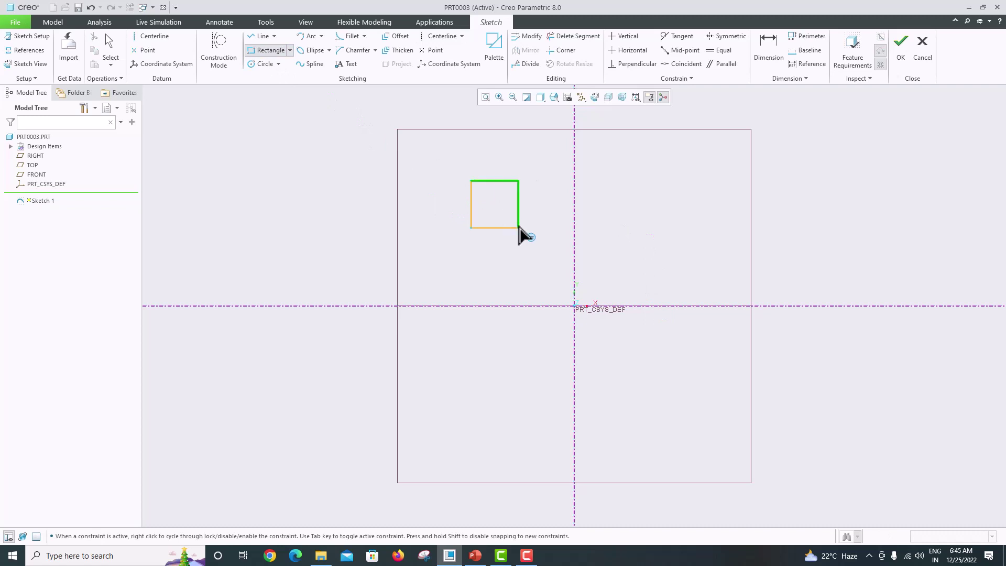
{"action": "left_click", "coordinate": [689, 306]}
{"action": "middle_click", "coordinate": [708, 247]}
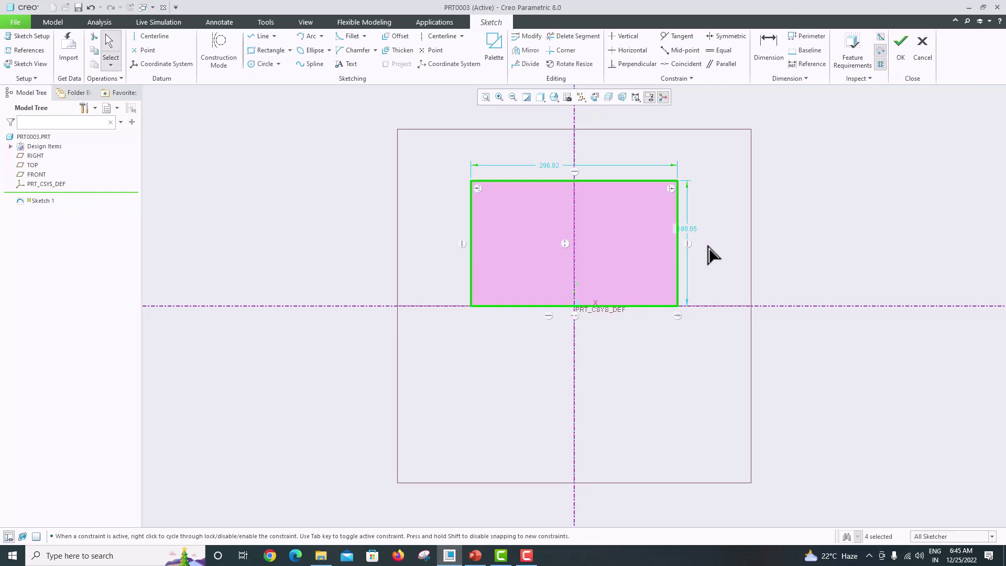
Step: Set both the rectangle's width and its height to 80 mm
{"action": "double_click", "coordinate": [542, 165]}
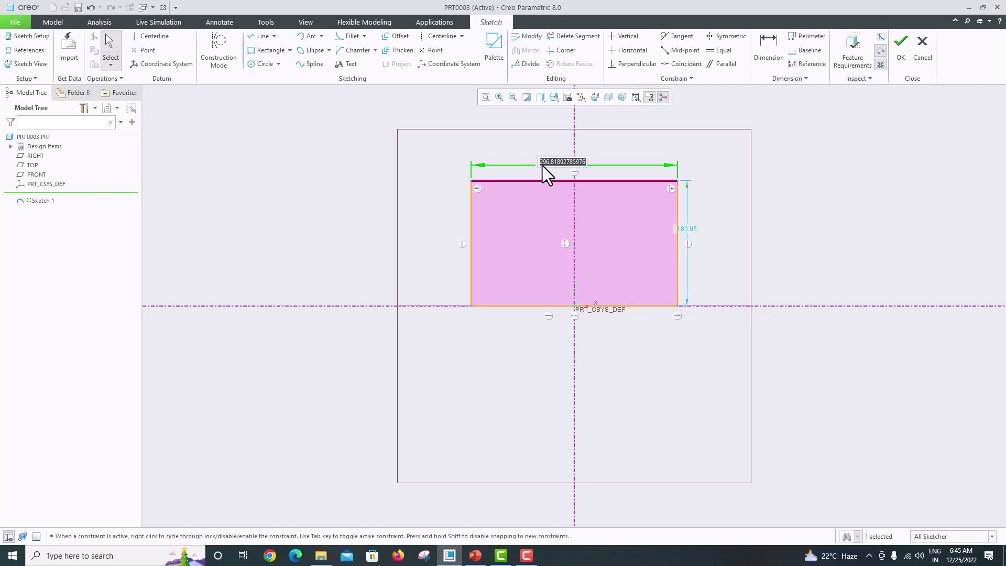
{"action": "type", "text": "80"}
{"action": "key", "text": "Return"}
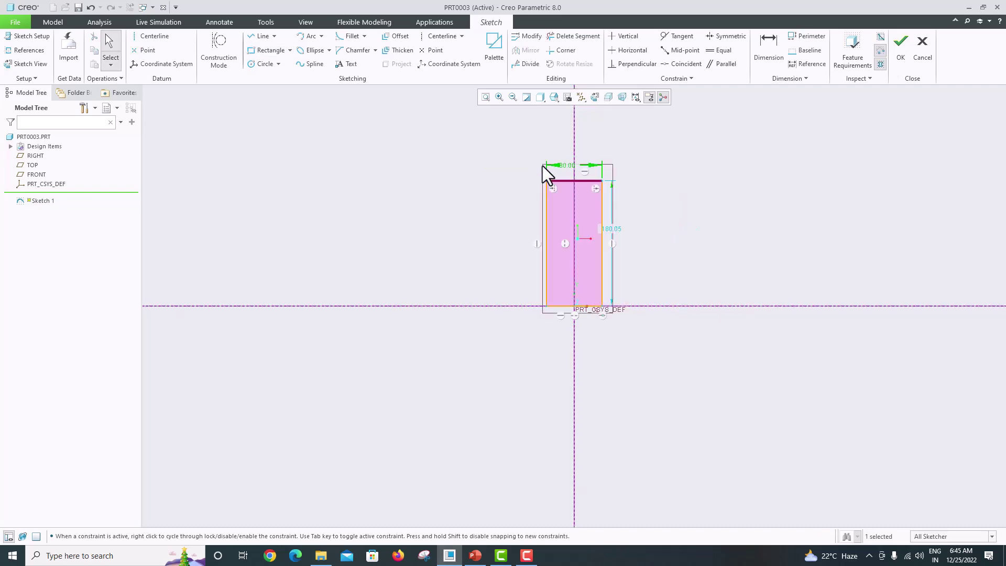
{"action": "double_click", "coordinate": [612, 227]}
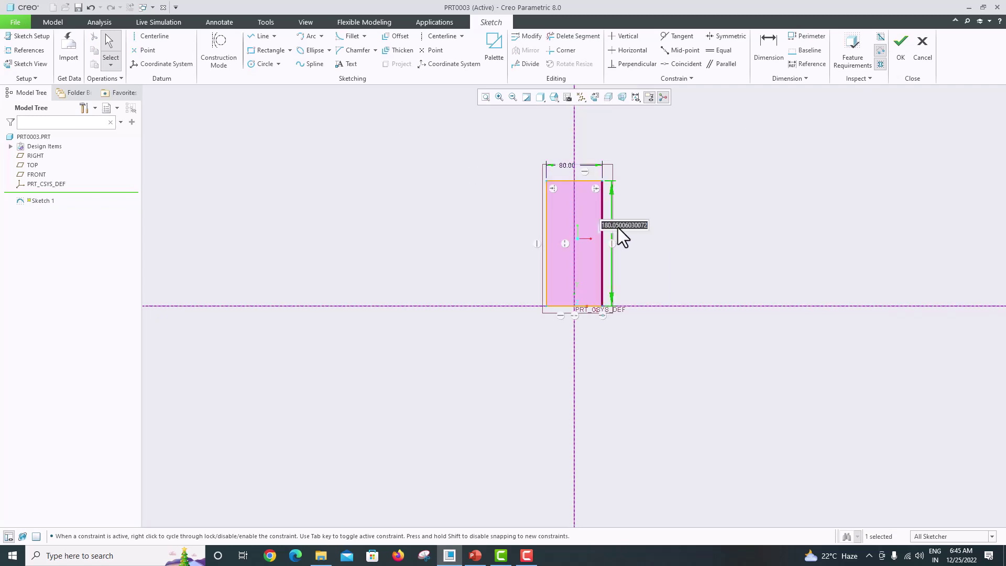
{"action": "key", "text": "Return"}
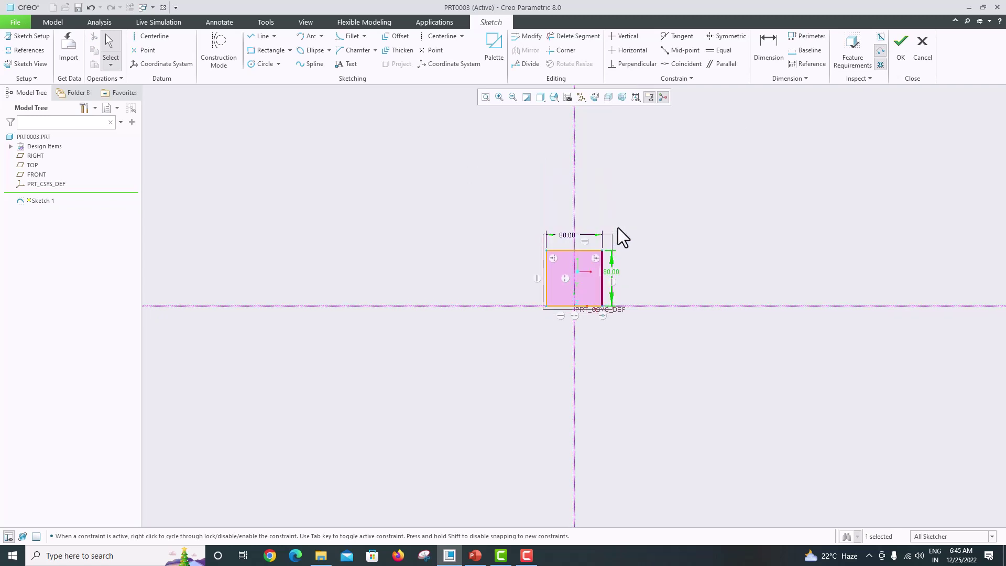
Step: Move the square's width and height dimensions closer to its edges and finish the sketch
{"action": "left_click", "coordinate": [491, 97]}
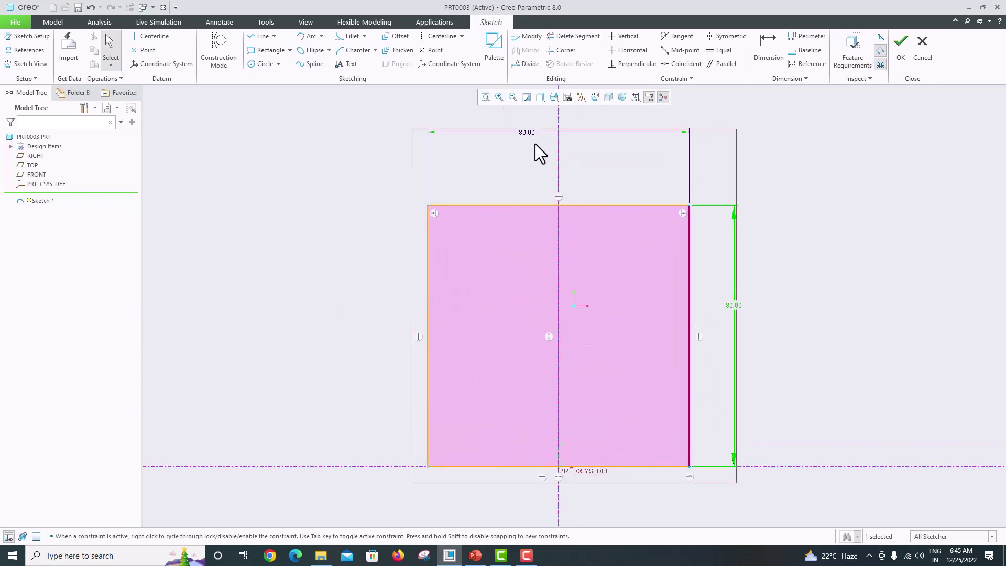
{"action": "left_click_drag", "start_coordinate": [530, 134], "coordinate": [564, 176]}
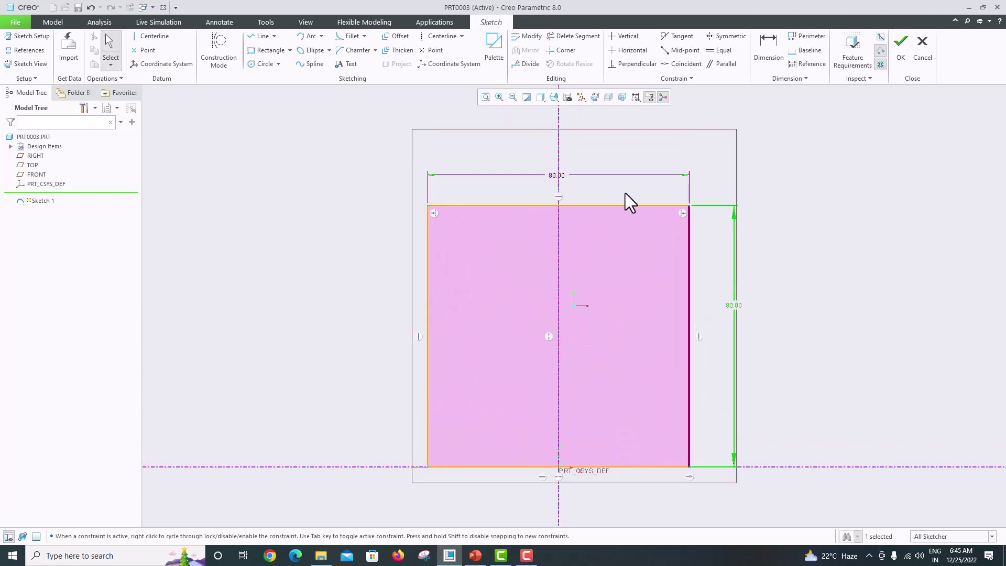
{"action": "left_click_drag", "start_coordinate": [733, 306], "coordinate": [720, 309]}
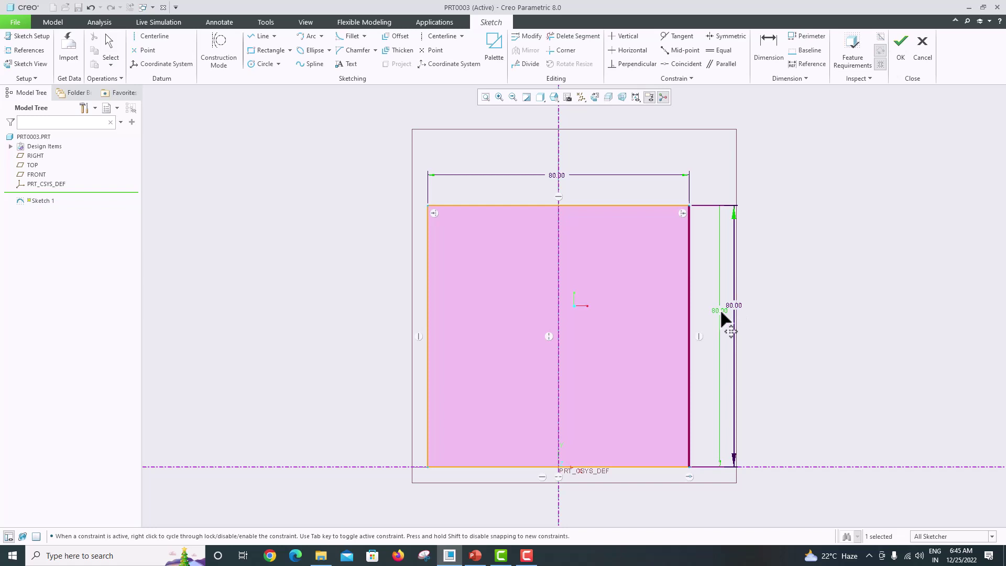
{"action": "left_click", "coordinate": [787, 304]}
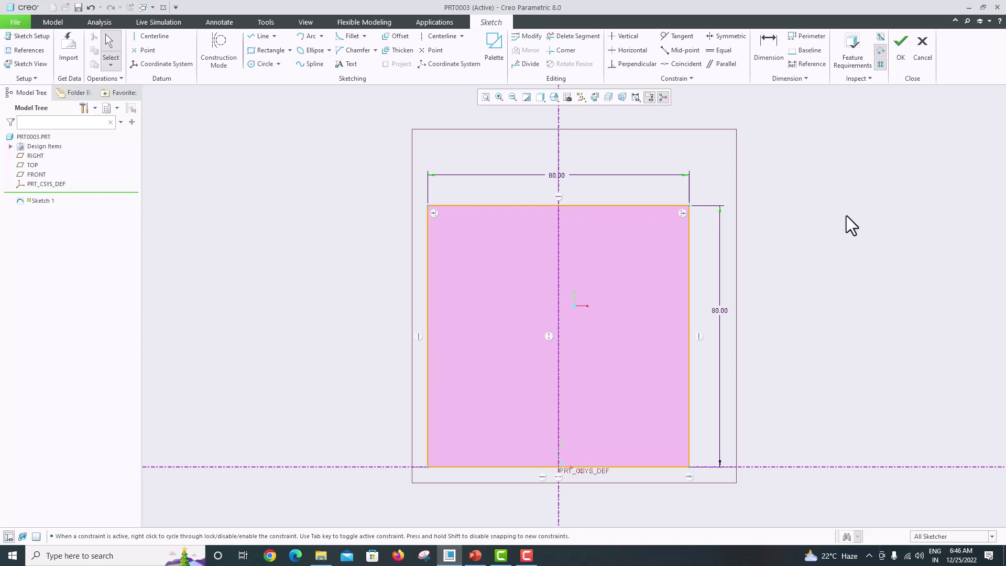
{"action": "left_click", "coordinate": [894, 64]}
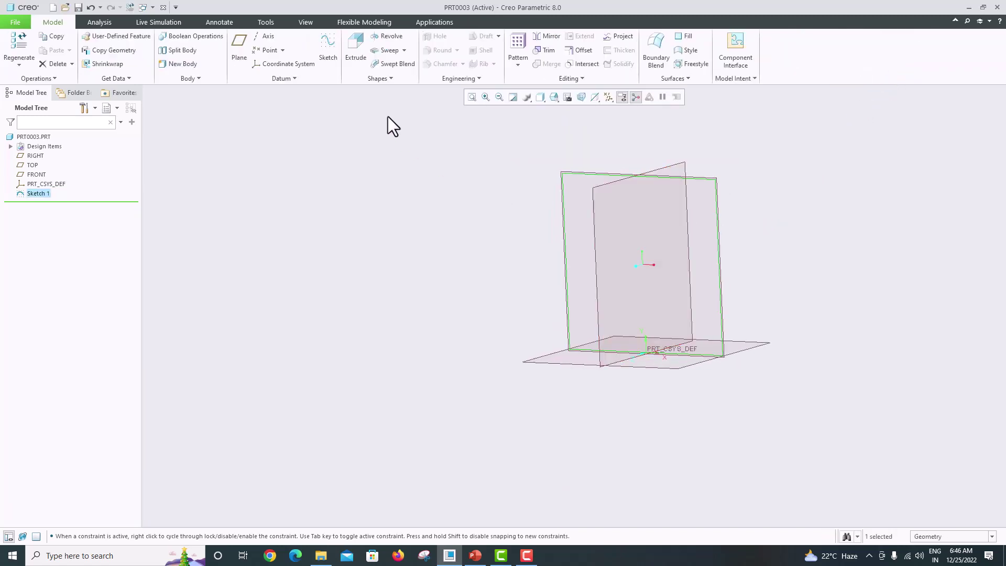
Step: Extrude the square sketch symmetrically to a total depth of 12 mm, checking the plate thickness in the PowerPoint drawing
{"action": "left_click", "coordinate": [361, 66]}
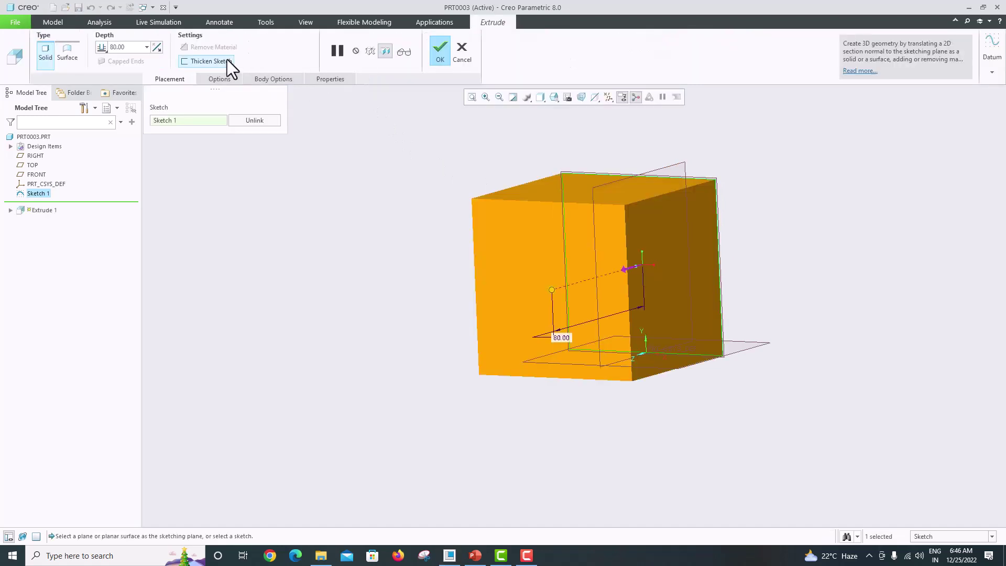
{"action": "left_click", "coordinate": [107, 50]}
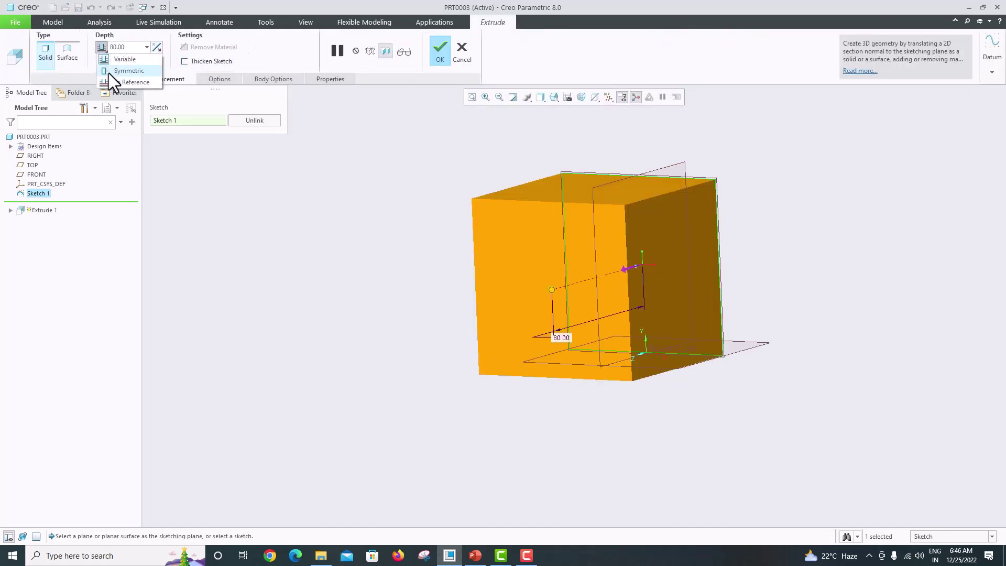
{"action": "left_click", "coordinate": [109, 73]}
{"action": "left_click", "coordinate": [475, 555]}
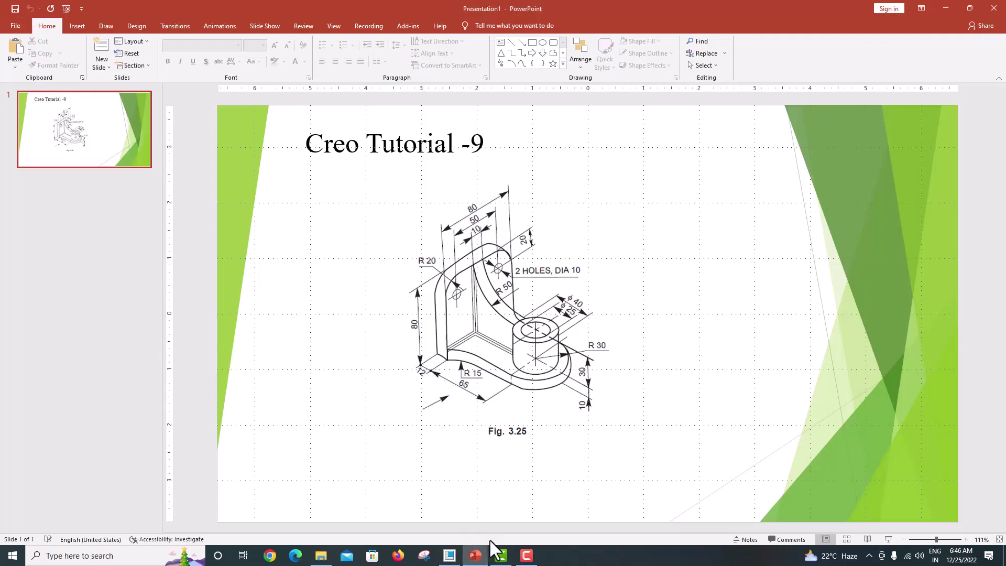
{"action": "left_click", "coordinate": [448, 555]}
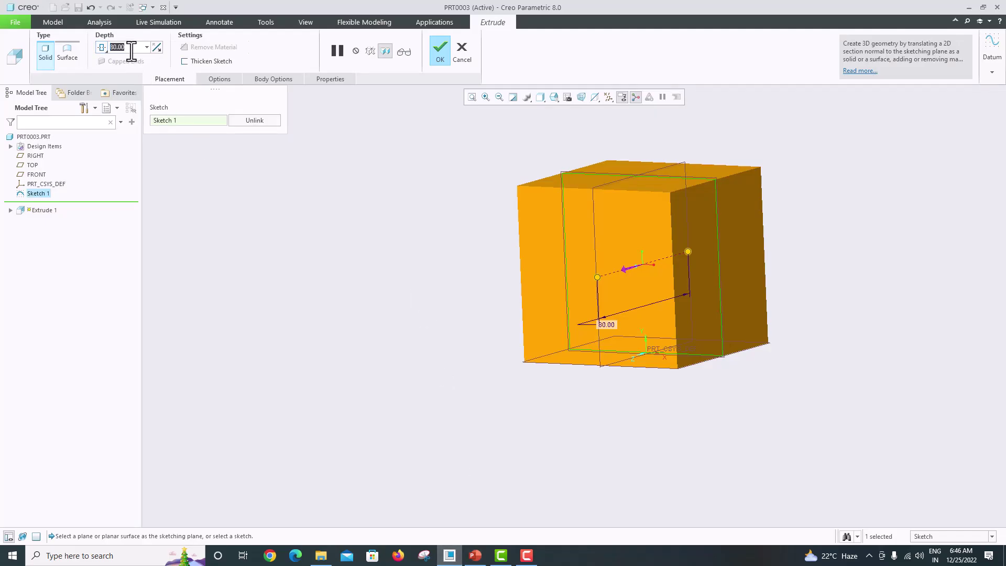
{"action": "type", "text": "12"}
{"action": "key", "text": "Return"}
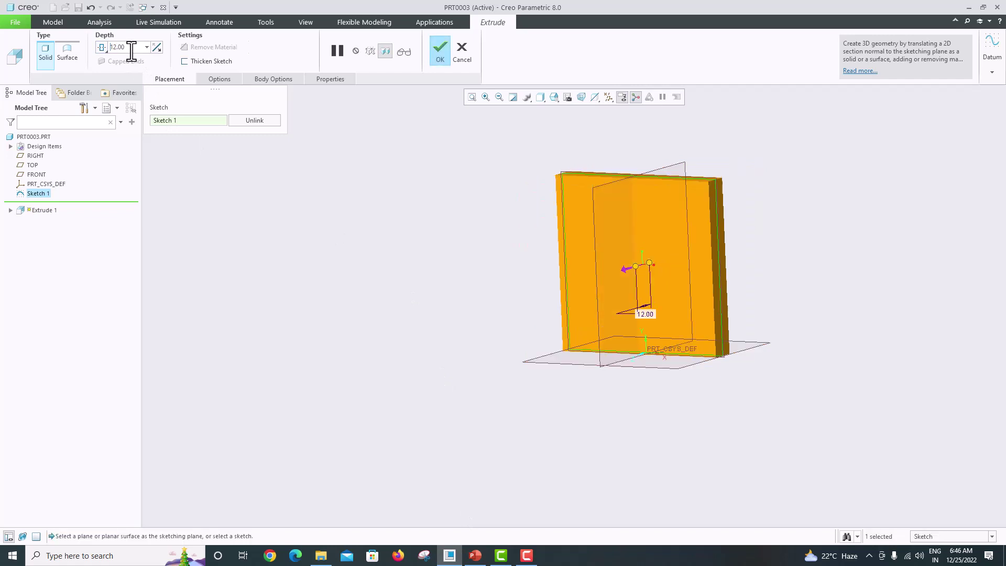
{"action": "left_click", "coordinate": [440, 53]}
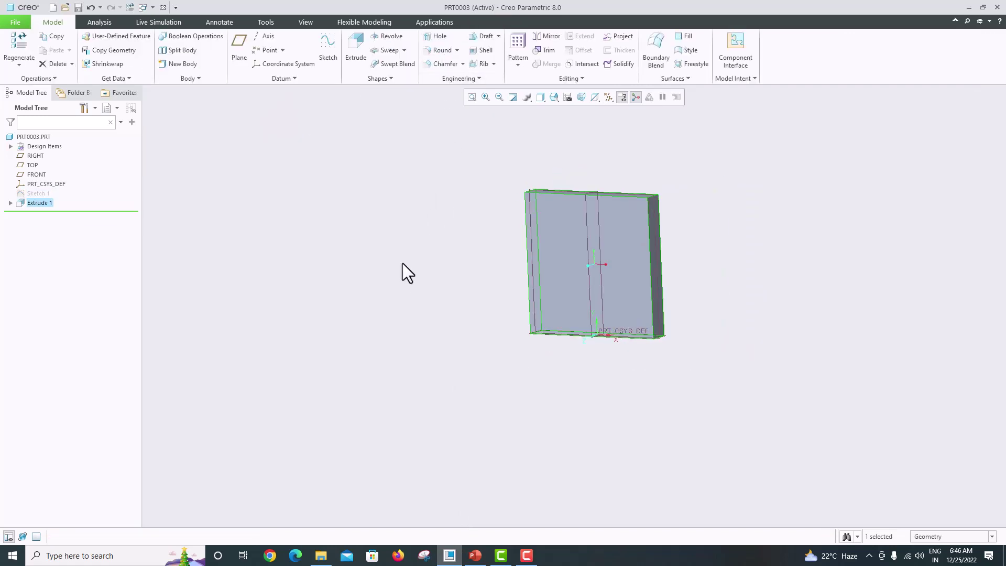
Step: Start a new sketch on the plate's 80 x 12 mm bottom face and orient the view parallel to the sketch plane
{"action": "middle_click_drag", "start_coordinate": [402, 262], "coordinate": [498, 297]}
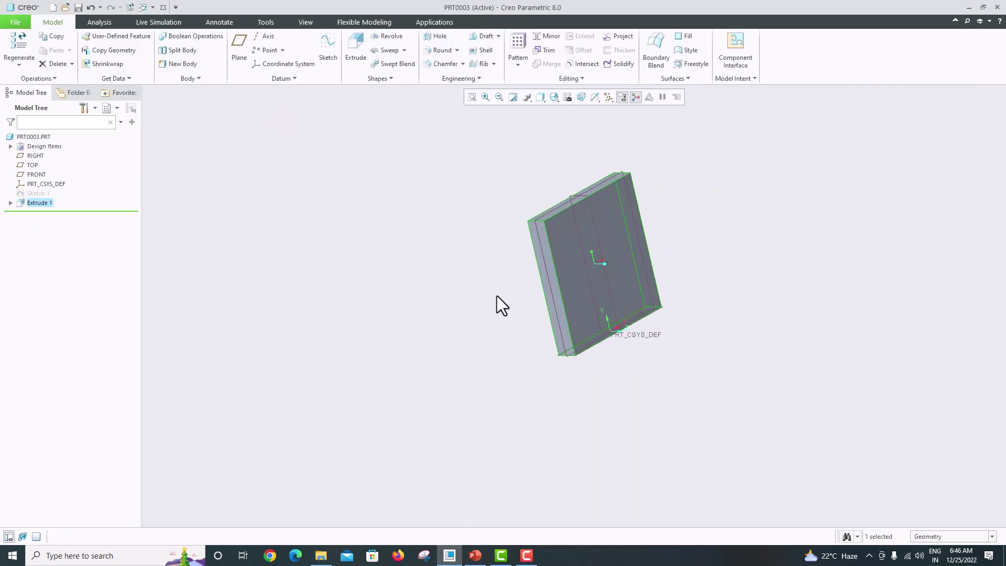
{"action": "left_click", "coordinate": [473, 557]}
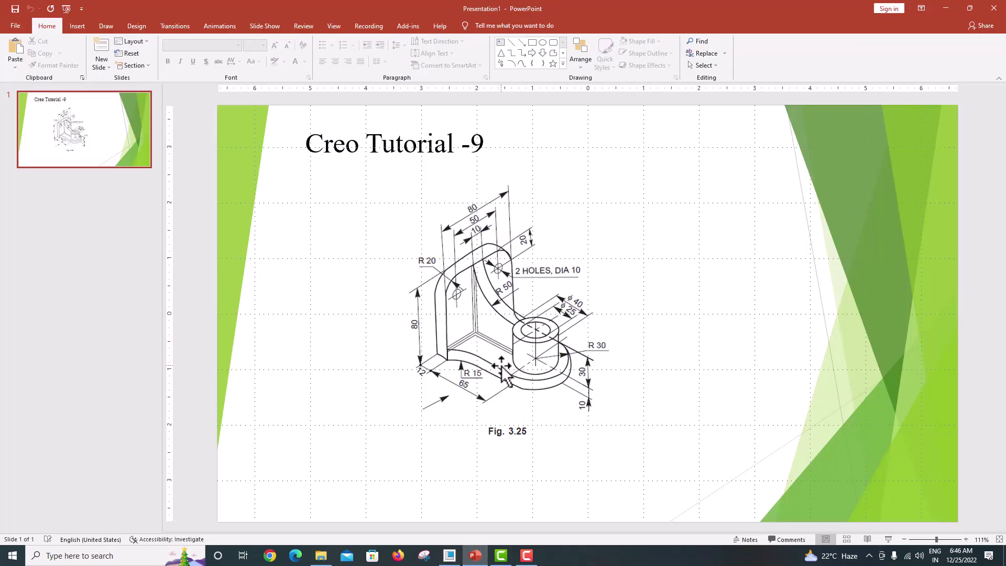
{"action": "left_click", "coordinate": [449, 555]}
{"action": "middle_click_drag", "start_coordinate": [556, 397], "coordinate": [542, 341]}
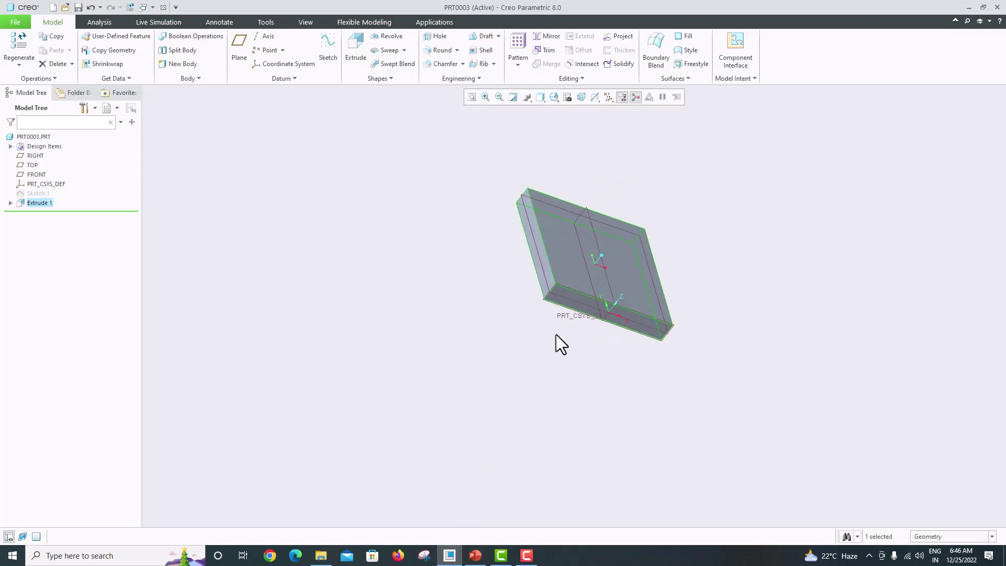
{"action": "left_click", "coordinate": [583, 309]}
{"action": "scroll", "coordinate": [599, 341], "scroll_direction": "down", "scroll_amount": 5}
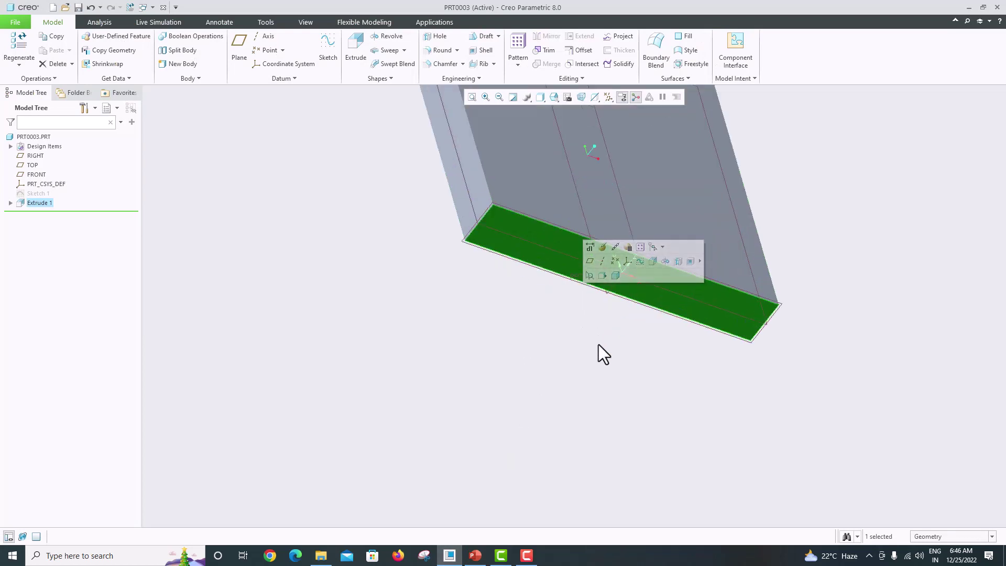
{"action": "middle_click_drag", "start_coordinate": [598, 344], "coordinate": [589, 368]}
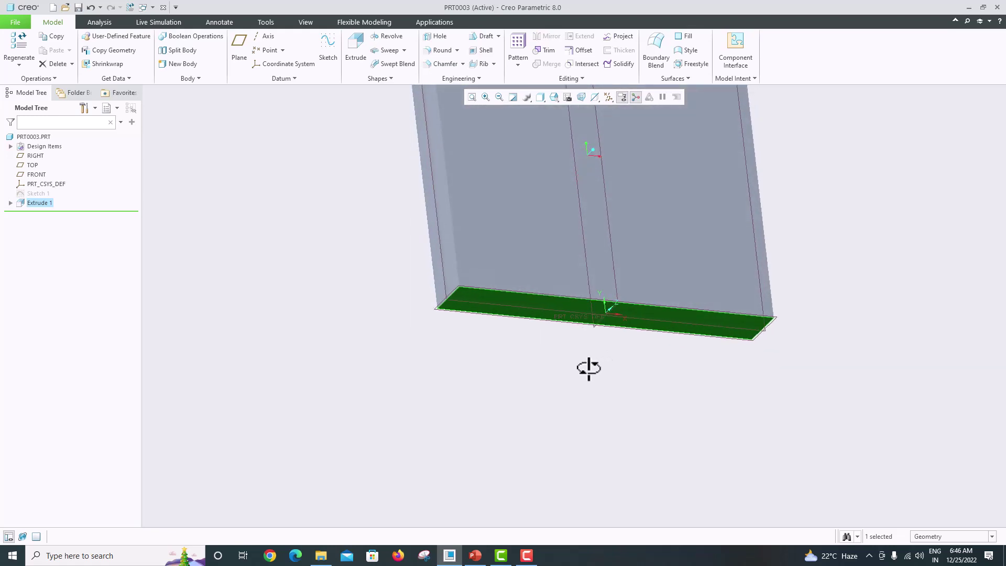
{"action": "left_click", "coordinate": [329, 59]}
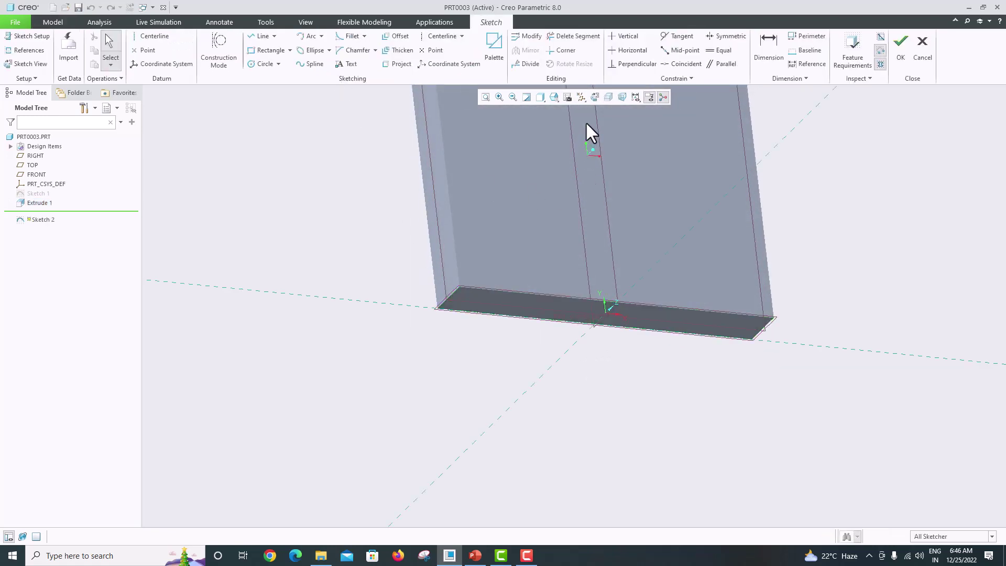
{"action": "left_click", "coordinate": [594, 98]}
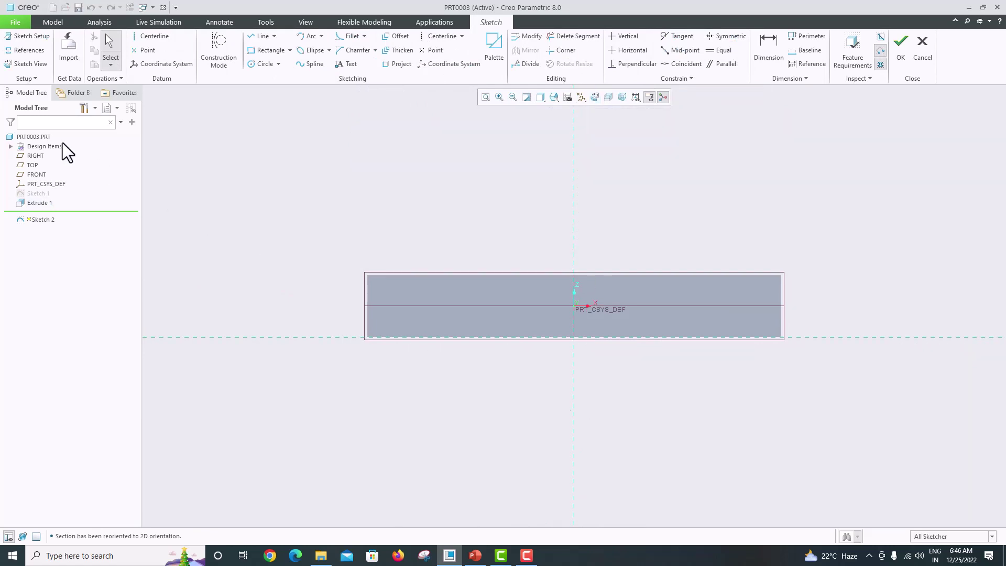
Step: Add the bottom face's upper, left and right edges as sketch references
{"action": "left_click", "coordinate": [24, 50]}
{"action": "left_click", "coordinate": [438, 273]}
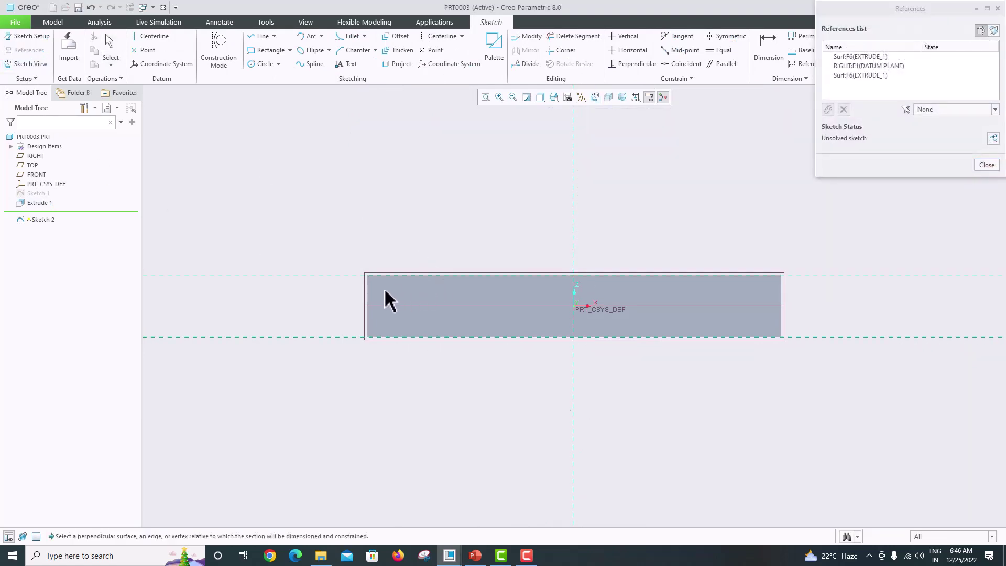
{"action": "left_click", "coordinate": [366, 288]}
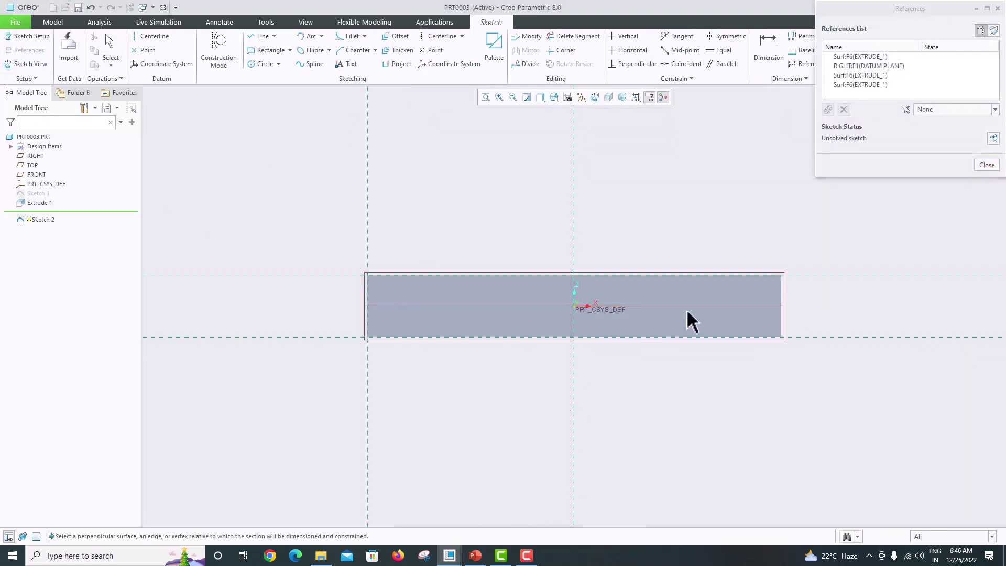
{"action": "left_click", "coordinate": [779, 293]}
{"action": "left_click", "coordinate": [986, 165]}
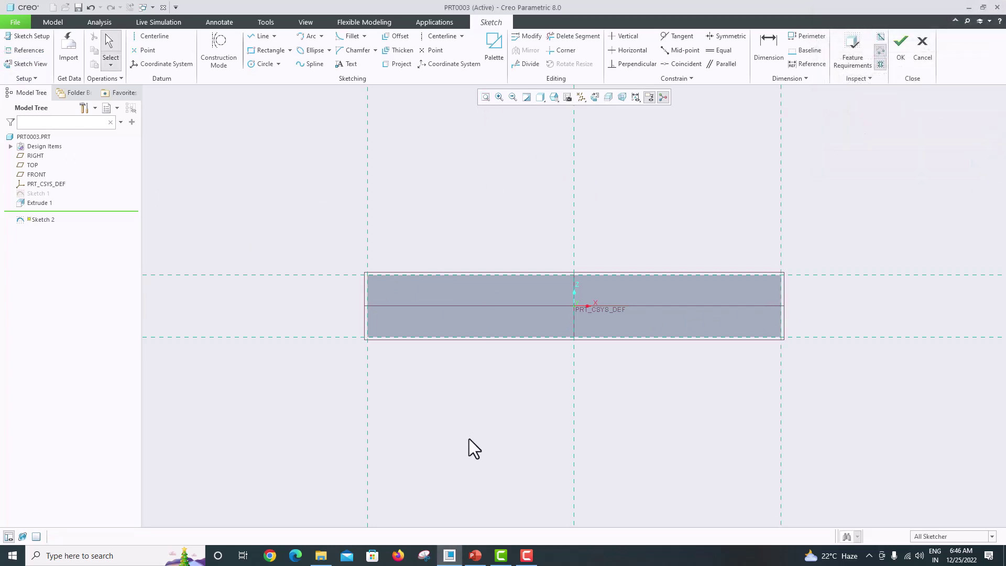
Step: Check the base dimensions in the PowerPoint drawing, then add a vertical centerline through the middle of the plate in the Creo sketch
{"action": "left_click", "coordinate": [474, 555]}
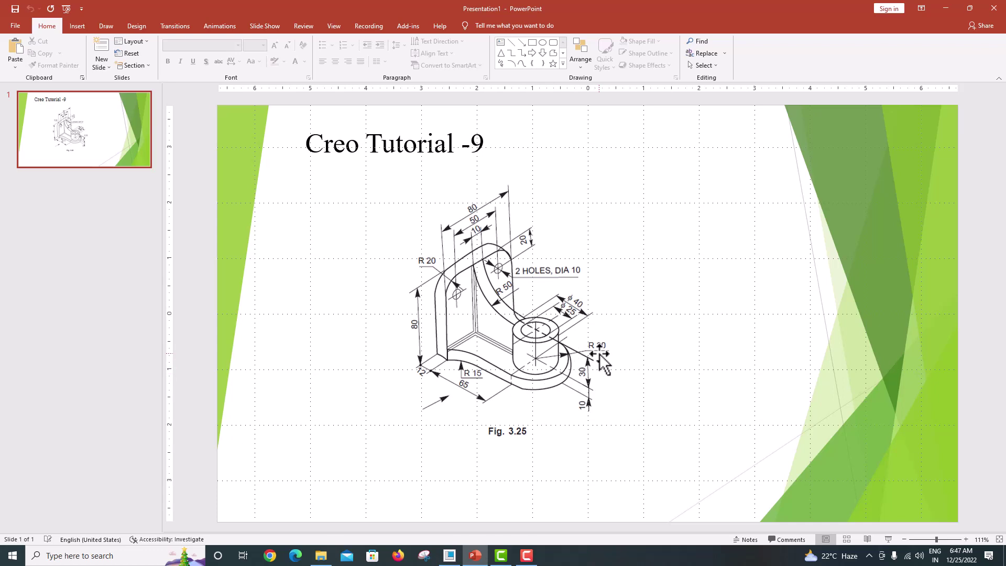
{"action": "left_click", "coordinate": [449, 555]}
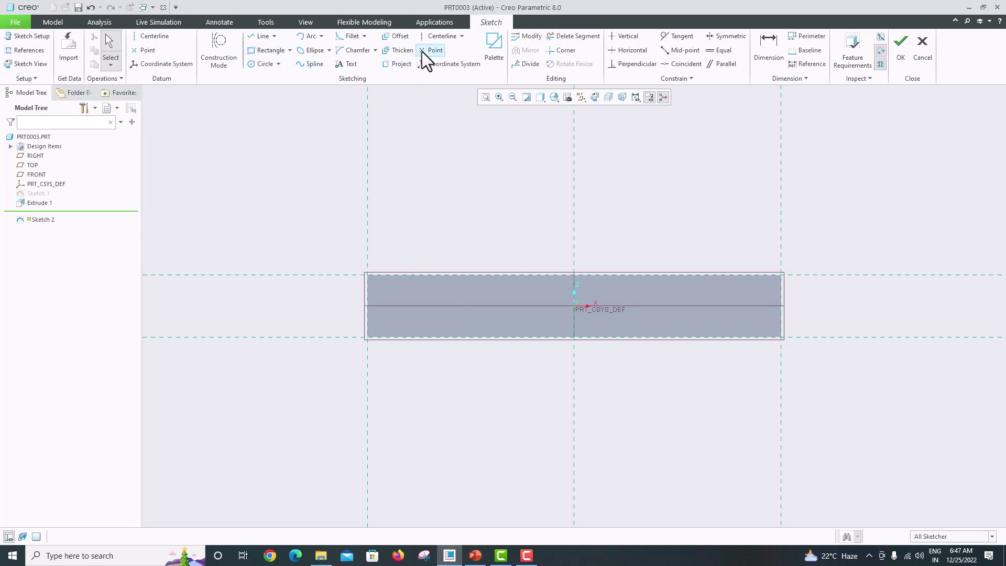
{"action": "left_click", "coordinate": [439, 36]}
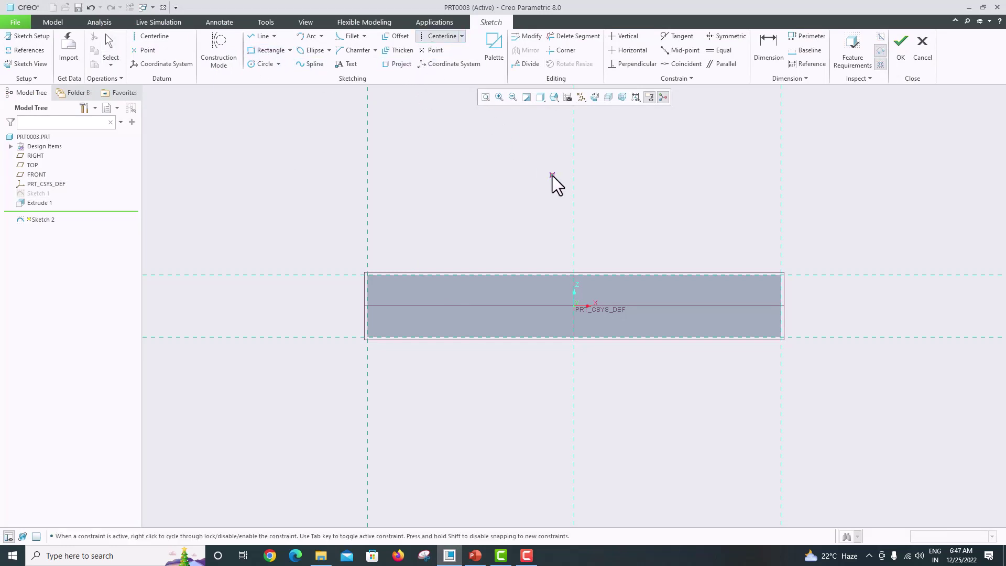
{"action": "left_click", "coordinate": [575, 147]}
{"action": "middle_click", "coordinate": [613, 209]}
{"action": "scroll", "coordinate": [613, 210], "scroll_direction": "up", "scroll_amount": 3}
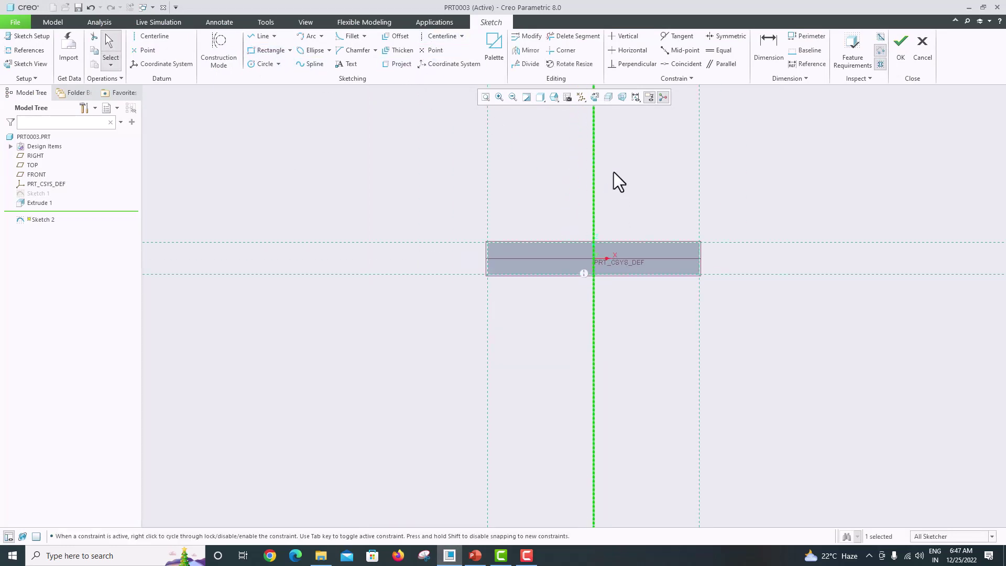
{"action": "scroll", "coordinate": [612, 147], "scroll_direction": "down", "scroll_amount": 4}
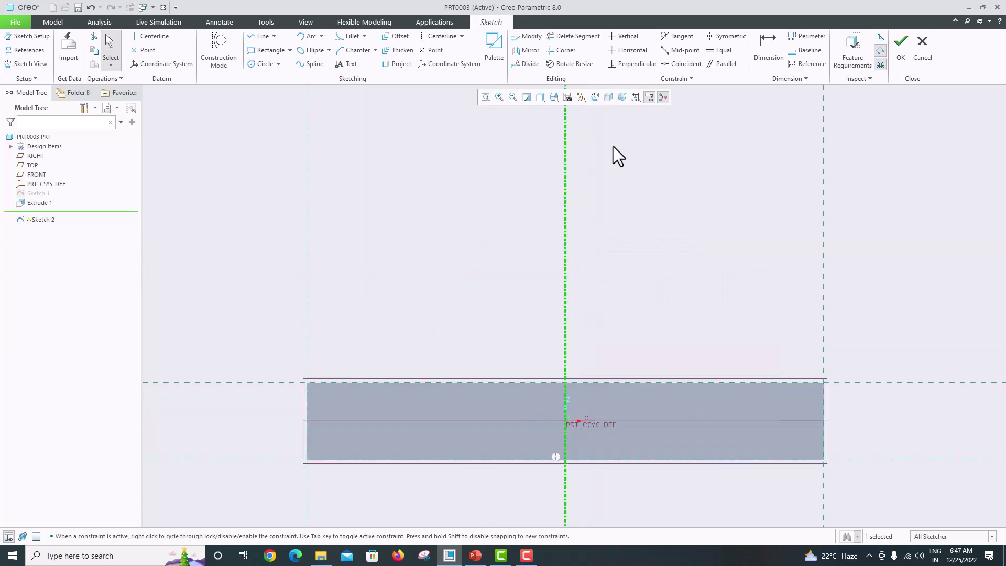
Step: Sketch a rectangle about 67 by 38 mm, symmetric about the centerline, with its lower edge on the plate's upper edge
{"action": "left_click", "coordinate": [263, 54]}
{"action": "left_click", "coordinate": [349, 136]}
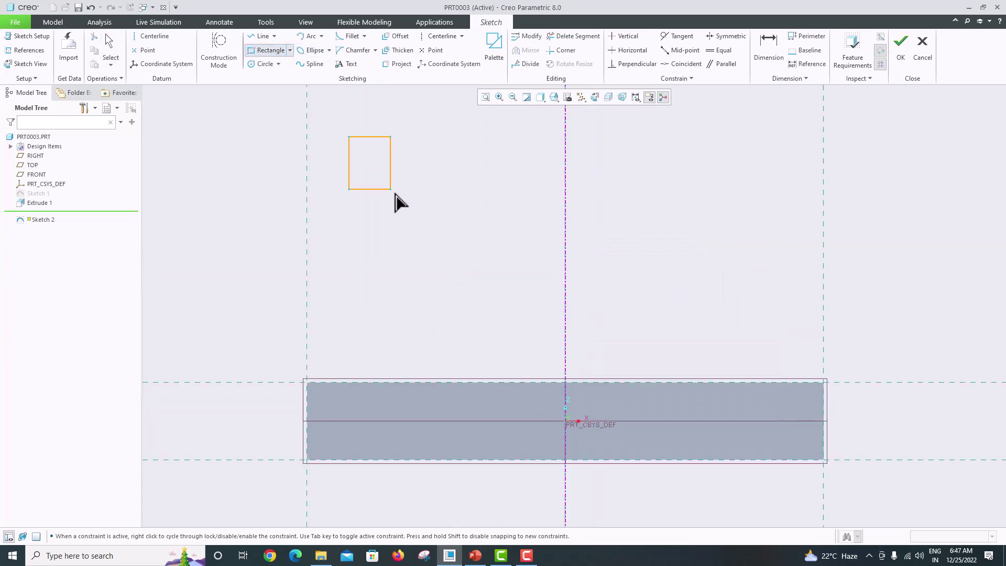
{"action": "left_click", "coordinate": [775, 383]}
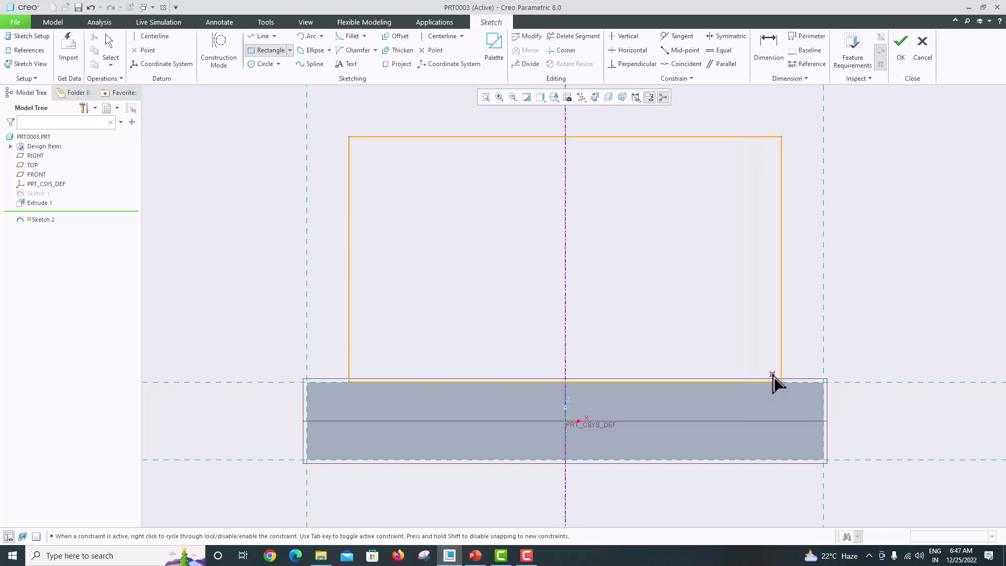
{"action": "middle_click", "coordinate": [692, 245]}
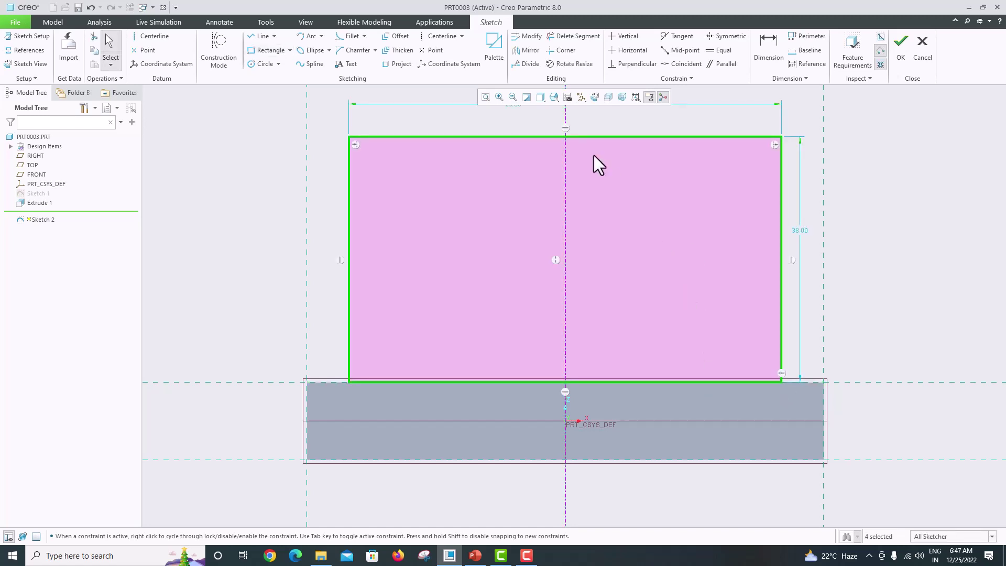
{"action": "scroll", "coordinate": [515, 191], "scroll_direction": "up", "scroll_amount": 2}
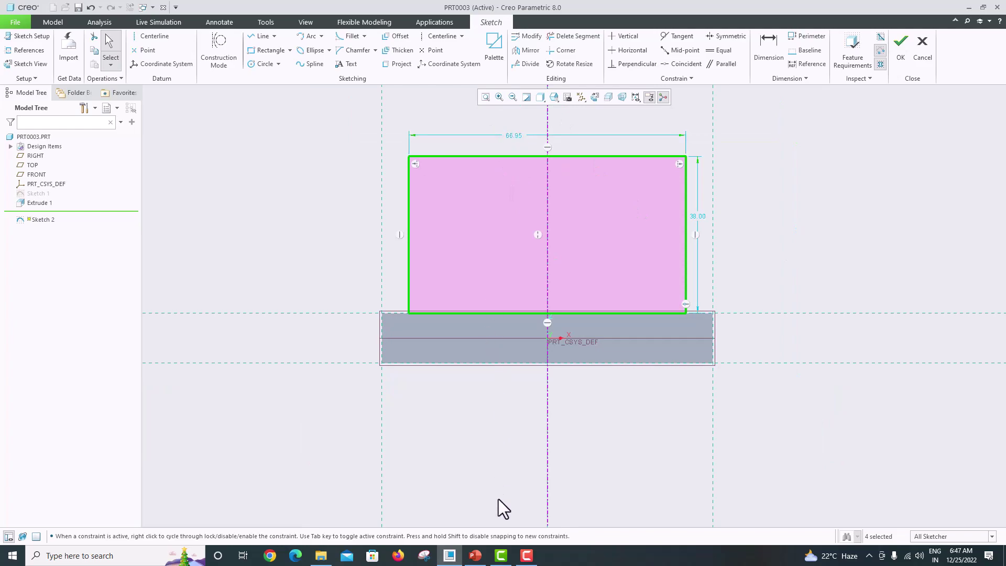
Step: Set the rectangle's width to 60 mm and its height to 65 mm, following the PowerPoint drawing
{"action": "left_click", "coordinate": [475, 555]}
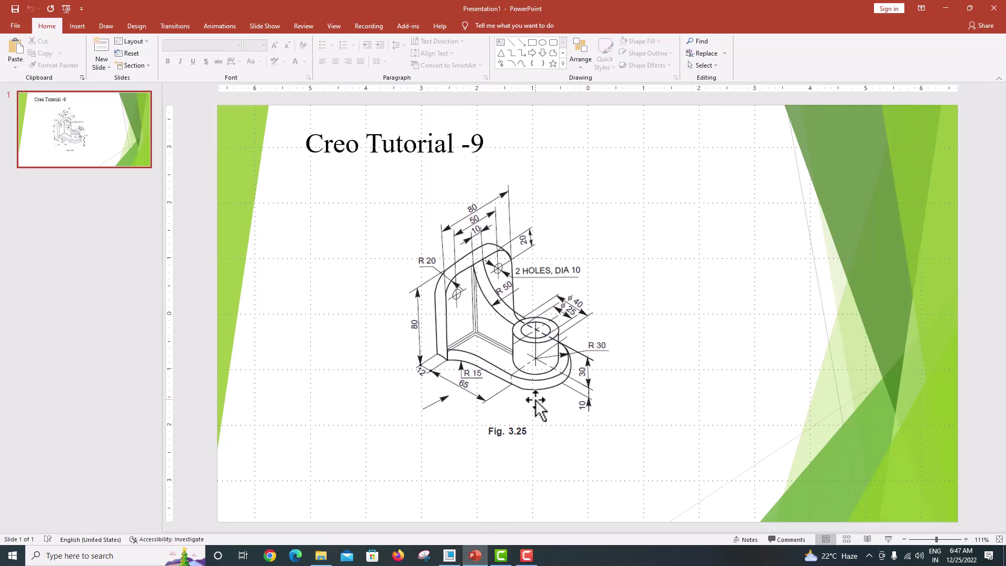
{"action": "left_click", "coordinate": [449, 555]}
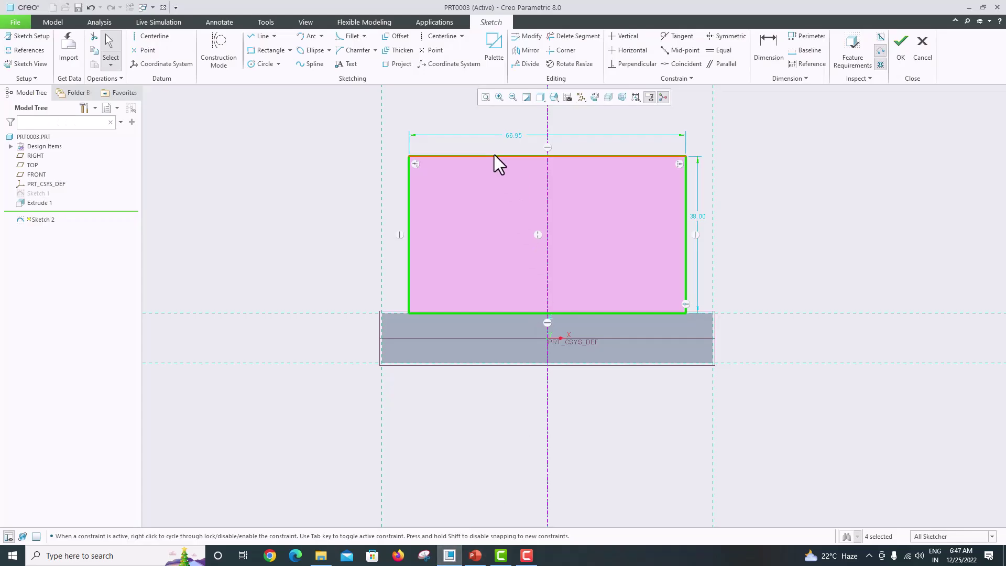
{"action": "double_click", "coordinate": [509, 134]}
{"action": "type", "text": "60"}
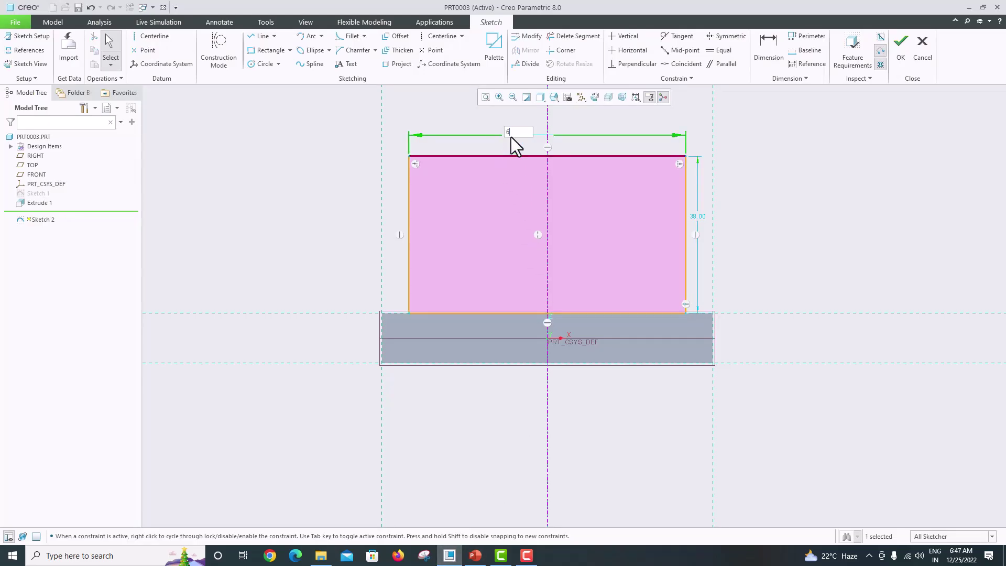
{"action": "key", "text": "Return"}
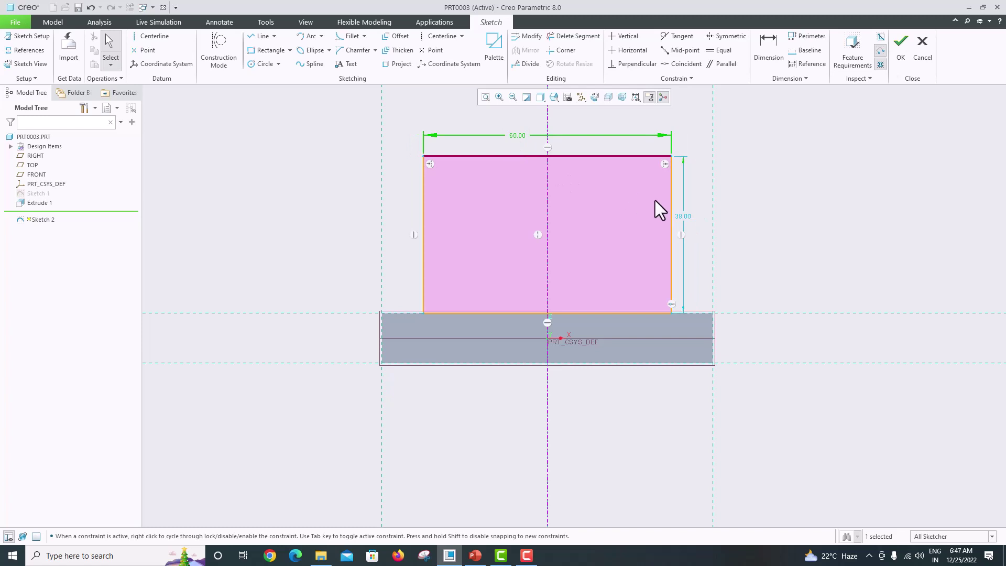
{"action": "double_click", "coordinate": [685, 215]}
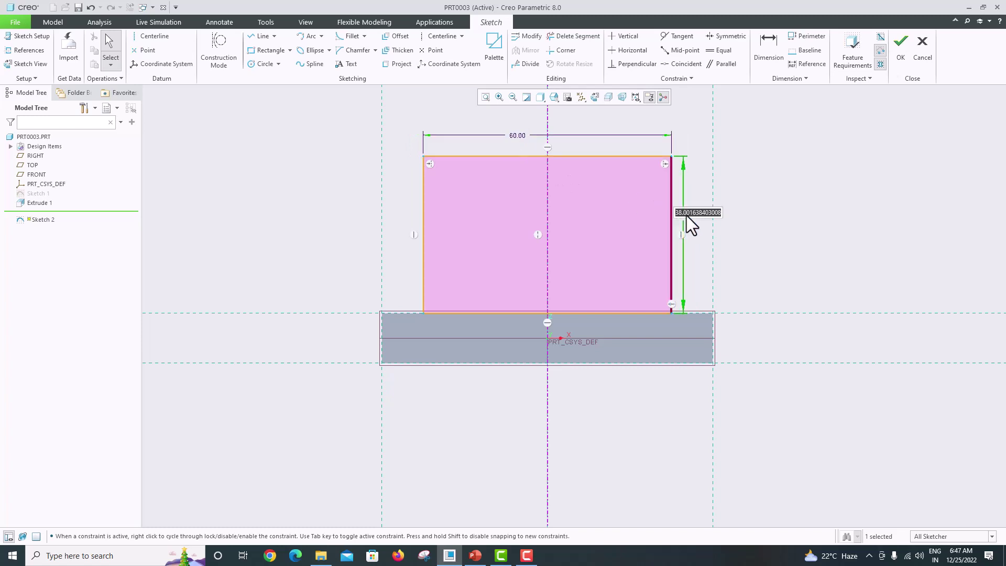
{"action": "type", "text": "65"}
{"action": "key", "text": "Return"}
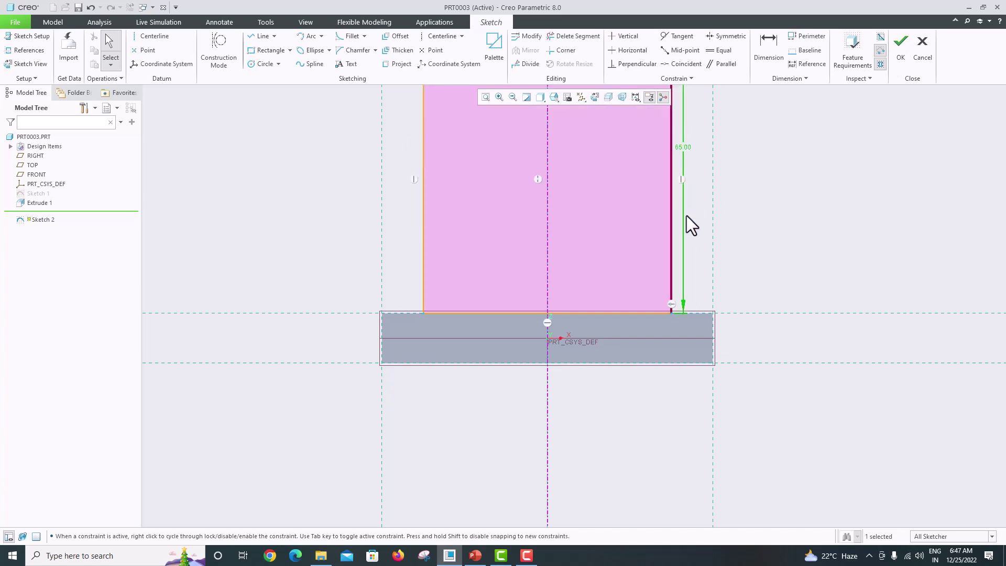
Step: Check the rounded end in the PowerPoint drawing and sketch a 60 mm circle centered on the midpoint of the rectangle's upper edge
{"action": "left_click", "coordinate": [485, 98]}
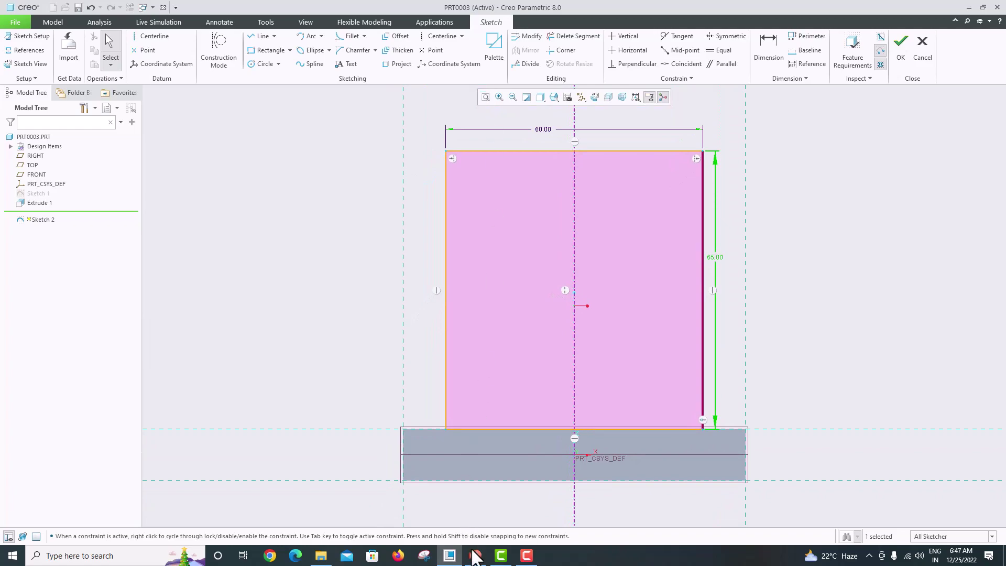
{"action": "left_click", "coordinate": [475, 555]}
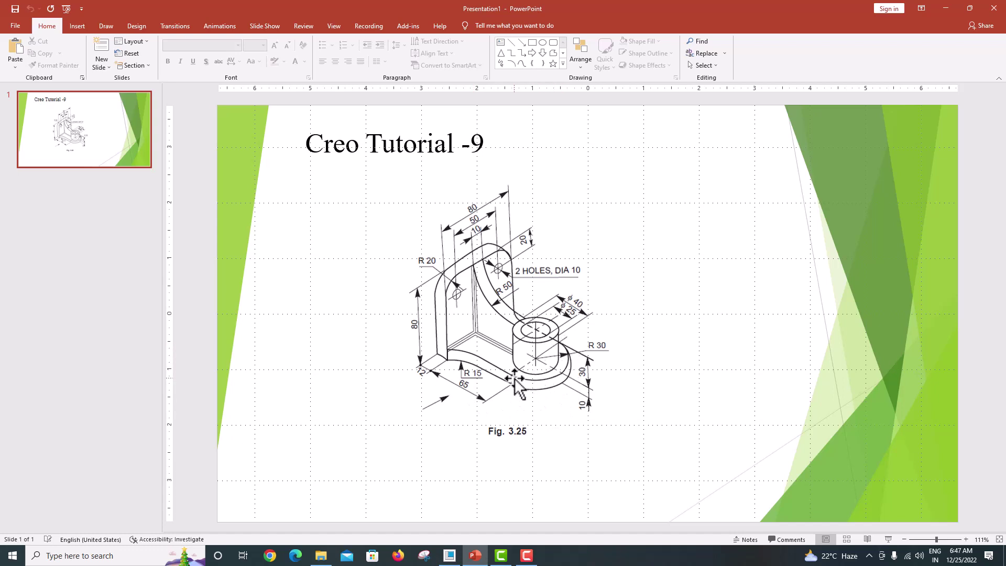
{"action": "left_click", "coordinate": [449, 555]}
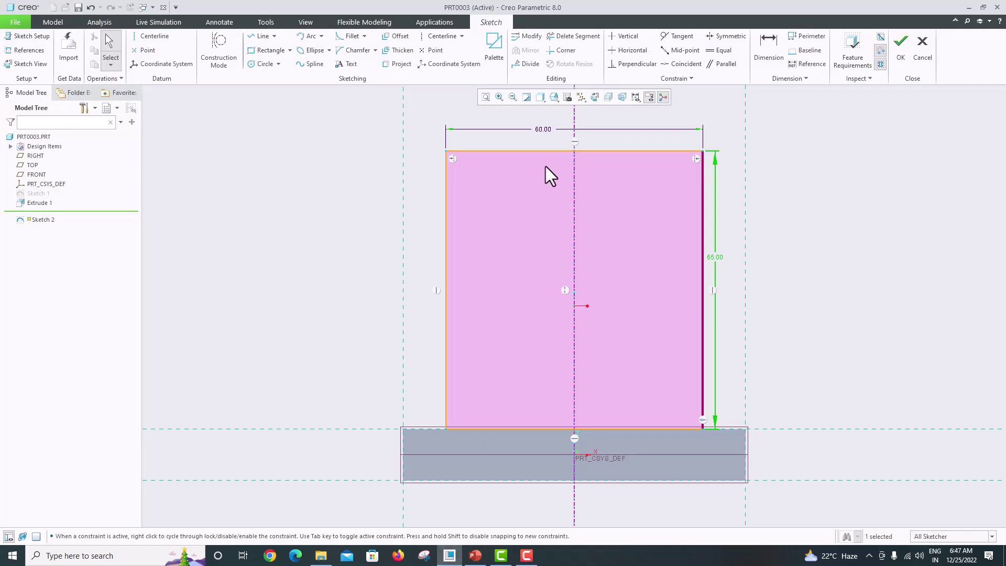
{"action": "left_click", "coordinate": [263, 62]}
{"action": "left_click", "coordinate": [574, 151]}
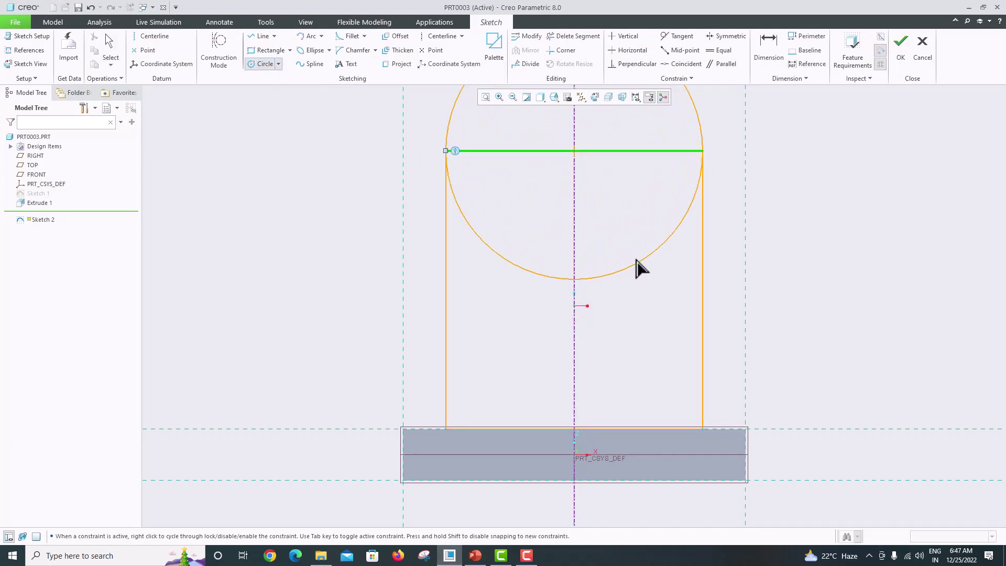
{"action": "left_click", "coordinate": [636, 262]}
{"action": "middle_click", "coordinate": [630, 198]}
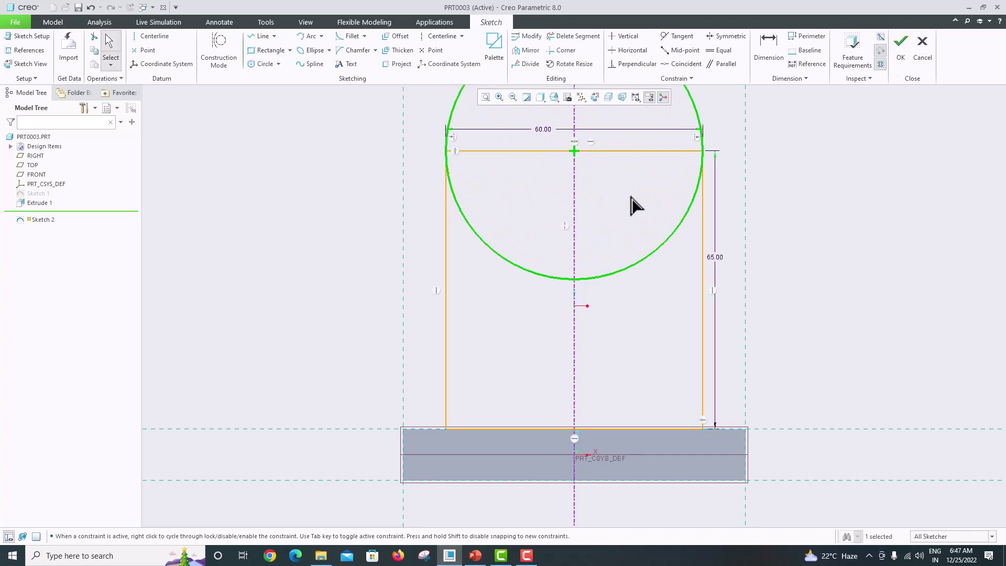
{"action": "scroll", "coordinate": [631, 300], "scroll_direction": "down", "scroll_amount": 3}
{"action": "scroll", "coordinate": [631, 216], "scroll_direction": "up", "scroll_amount": 2}
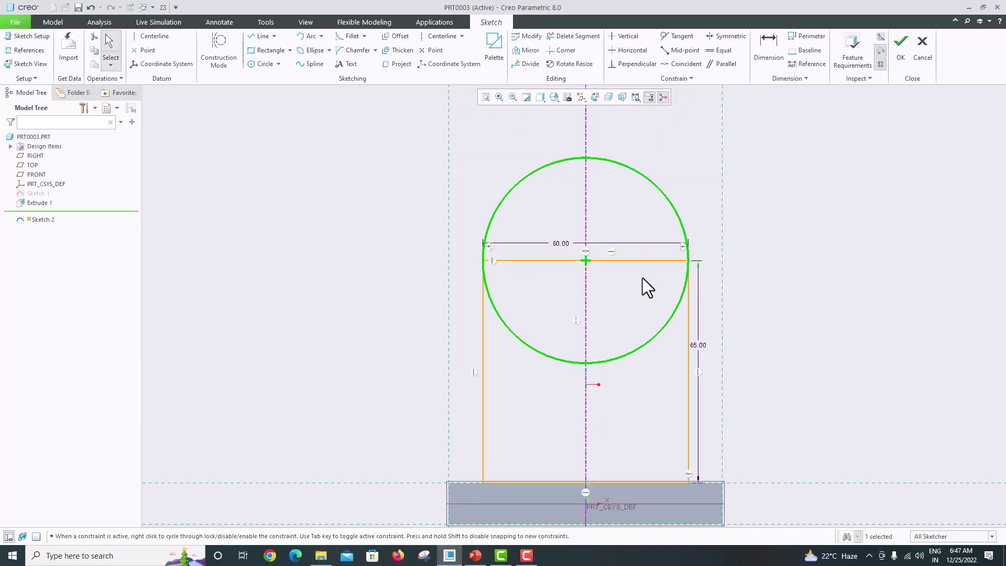
Step: Trim away the rectangle's upper edge and the lower half of the circle, leaving a closed profile with a rounded end
{"action": "left_click", "coordinate": [580, 37]}
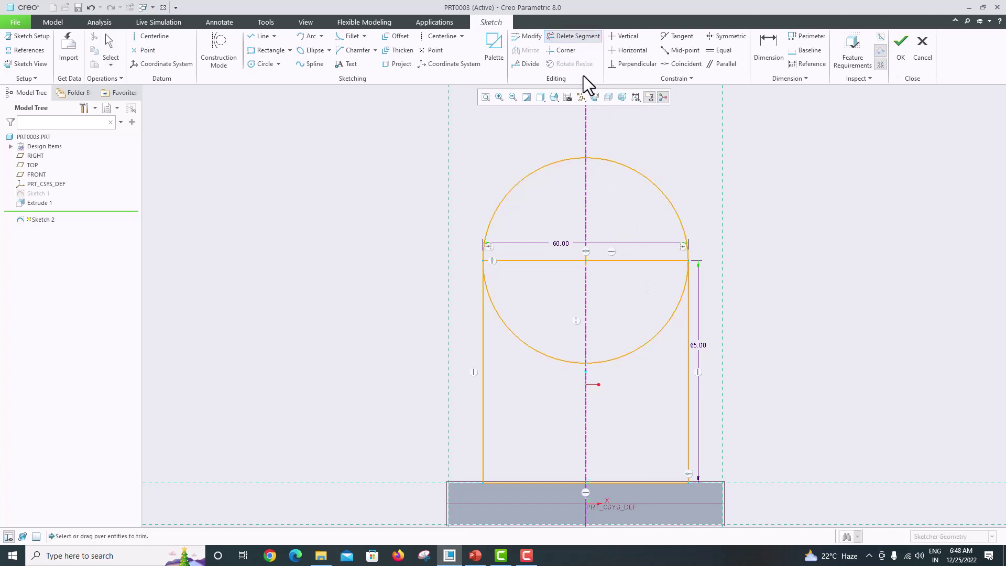
{"action": "left_click", "coordinate": [527, 261]}
{"action": "left_click", "coordinate": [615, 260]}
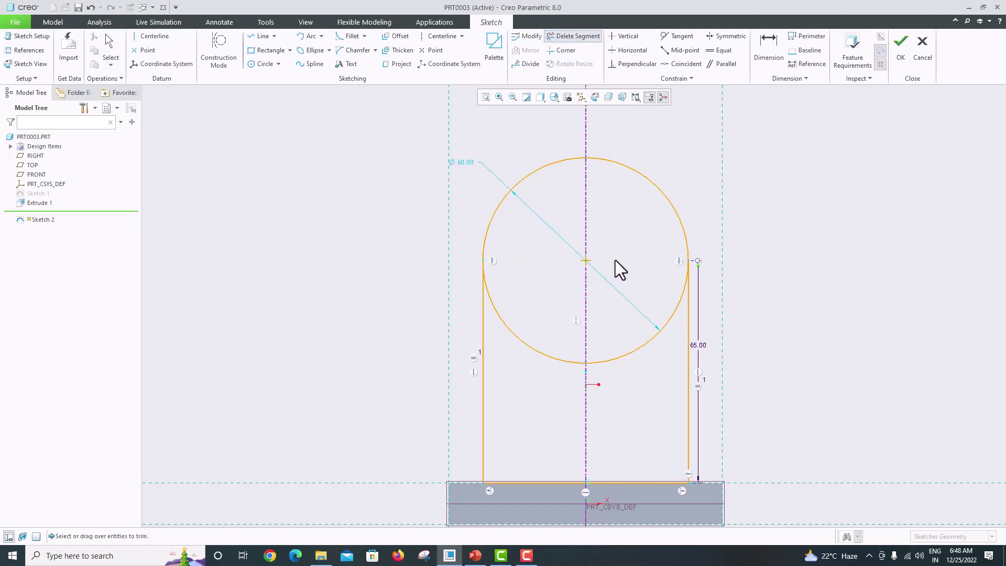
{"action": "left_click", "coordinate": [655, 342]}
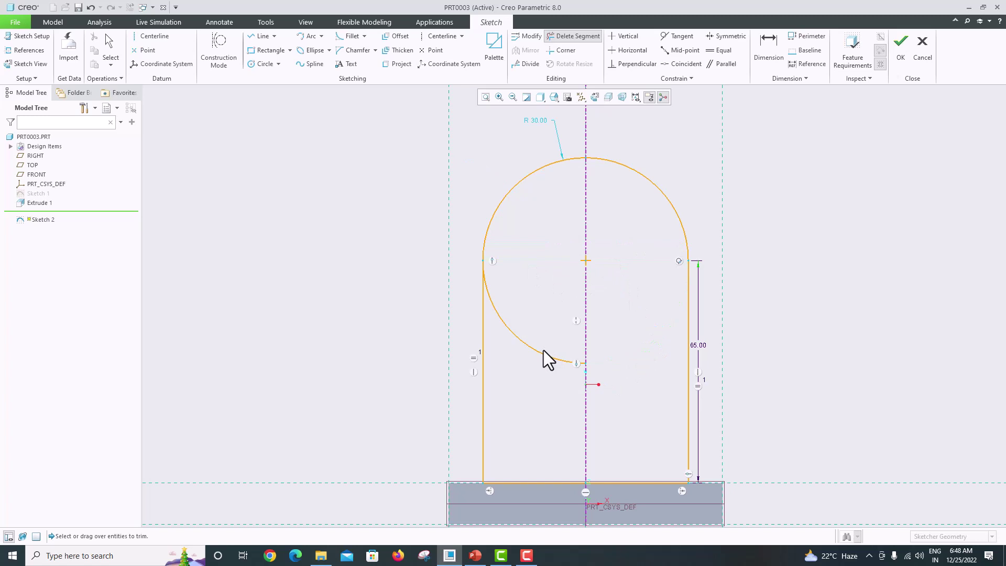
{"action": "left_click", "coordinate": [542, 350]}
{"action": "scroll", "coordinate": [542, 353], "scroll_direction": "down", "scroll_amount": 2}
{"action": "scroll", "coordinate": [584, 328], "scroll_direction": "up", "scroll_amount": 2}
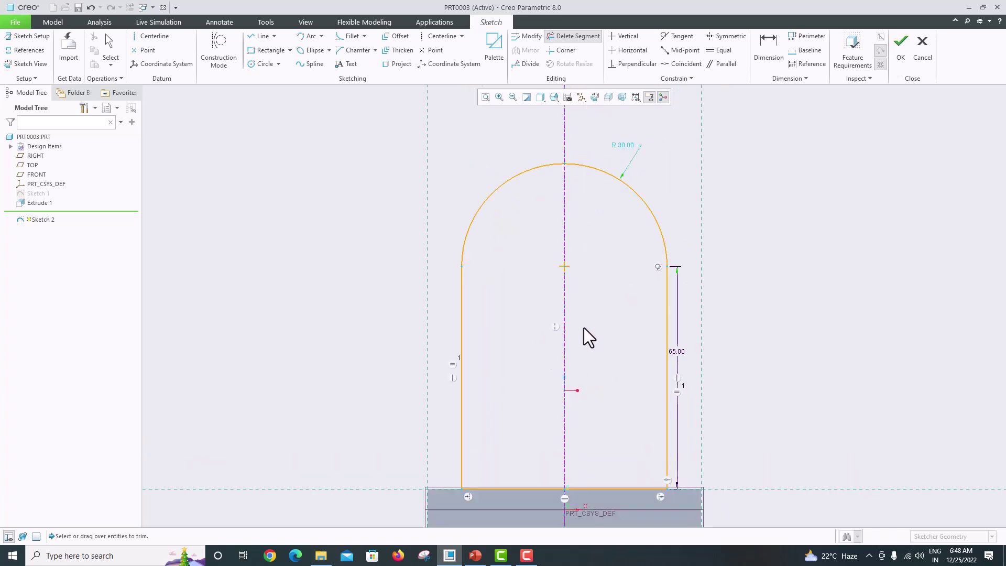
Step: Finish the round-ended base profile sketch
{"action": "scroll", "coordinate": [586, 329], "scroll_direction": "down", "scroll_amount": 1}
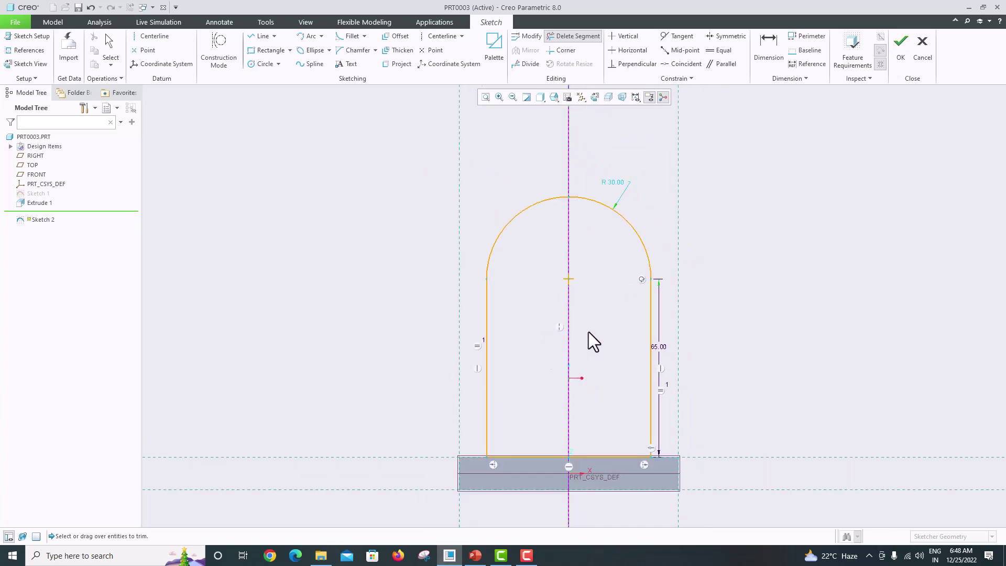
{"action": "middle_click", "coordinate": [772, 268]}
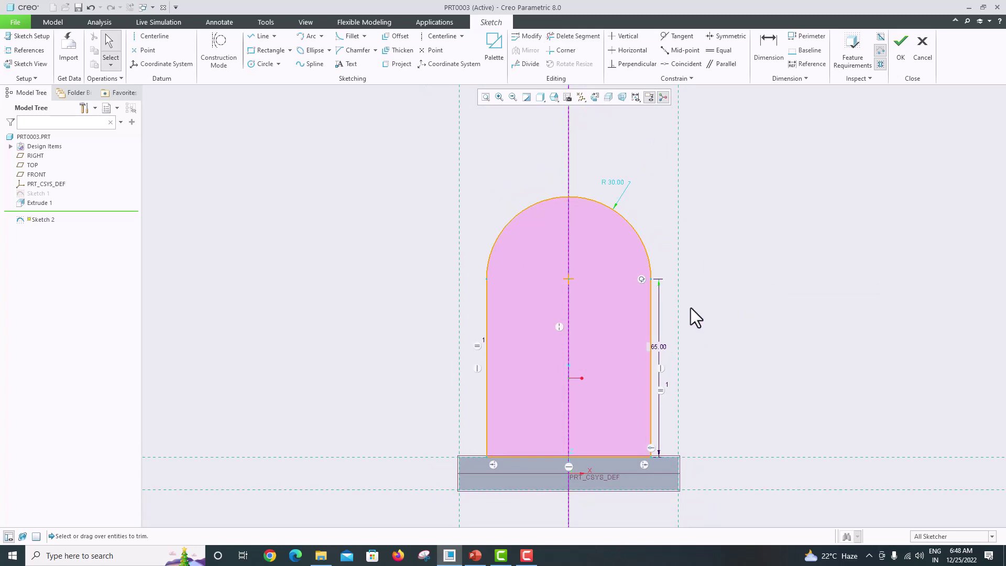
{"action": "left_click", "coordinate": [902, 63]}
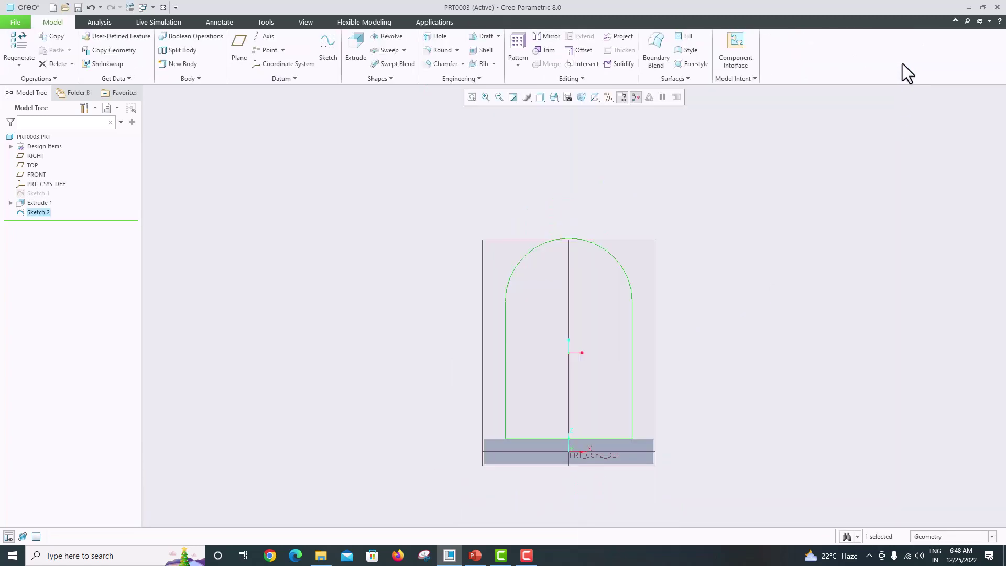
{"action": "scroll", "coordinate": [709, 244], "scroll_direction": "down", "scroll_amount": 1}
{"action": "middle_click_drag", "start_coordinate": [708, 244], "coordinate": [677, 262]}
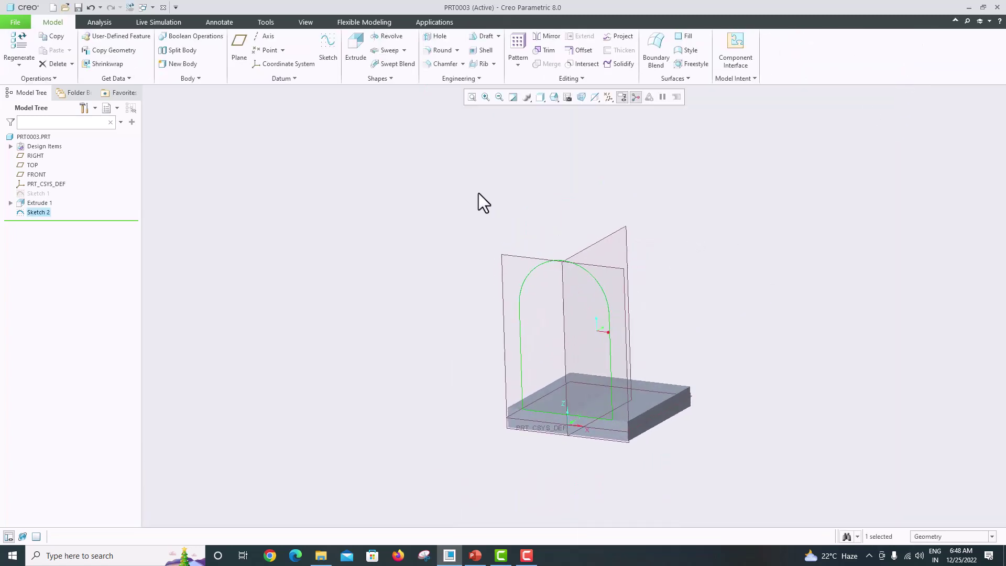
Step: Extrude the round-ended base profile 10 mm in the reversed direction, following the thickness in the PowerPoint drawing
{"action": "left_click", "coordinate": [355, 52]}
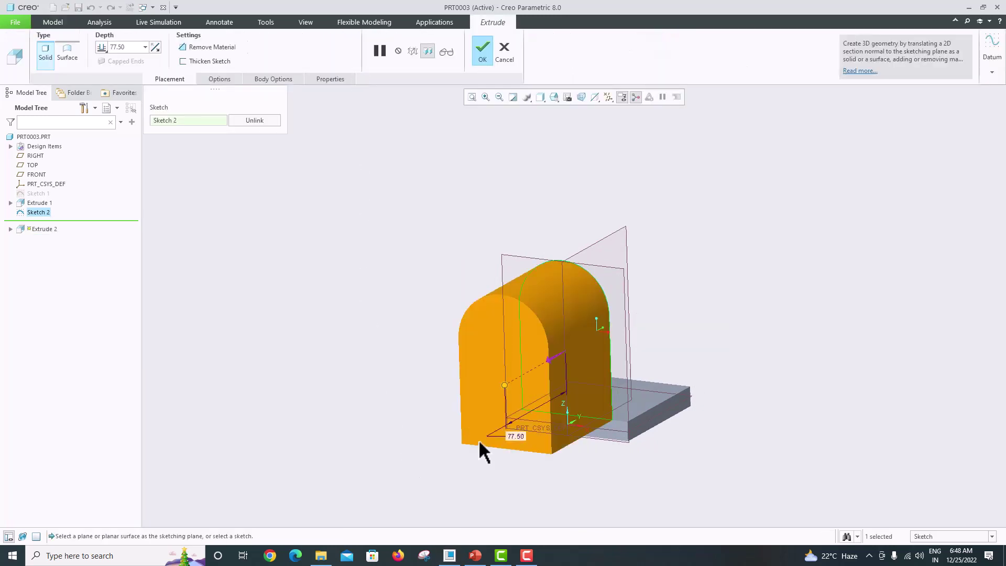
{"action": "left_click", "coordinate": [549, 358]}
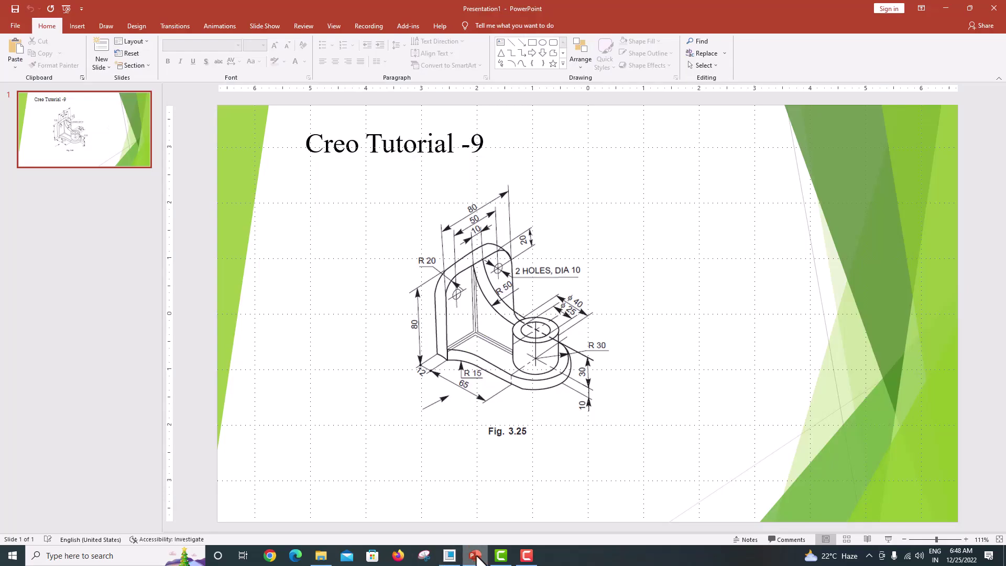
{"action": "left_click", "coordinate": [475, 555]}
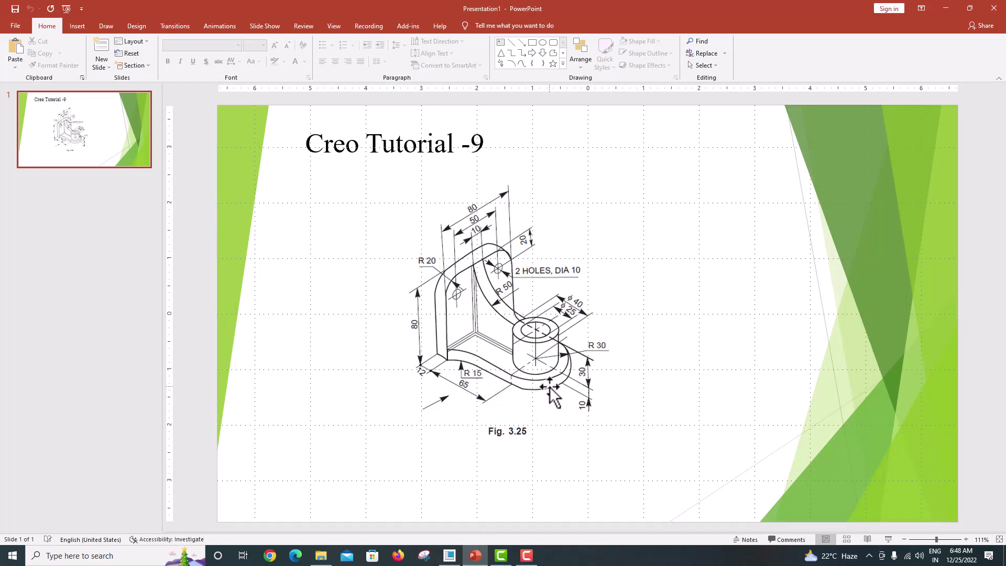
{"action": "left_click", "coordinate": [449, 555]}
{"action": "double_click", "coordinate": [133, 47]}
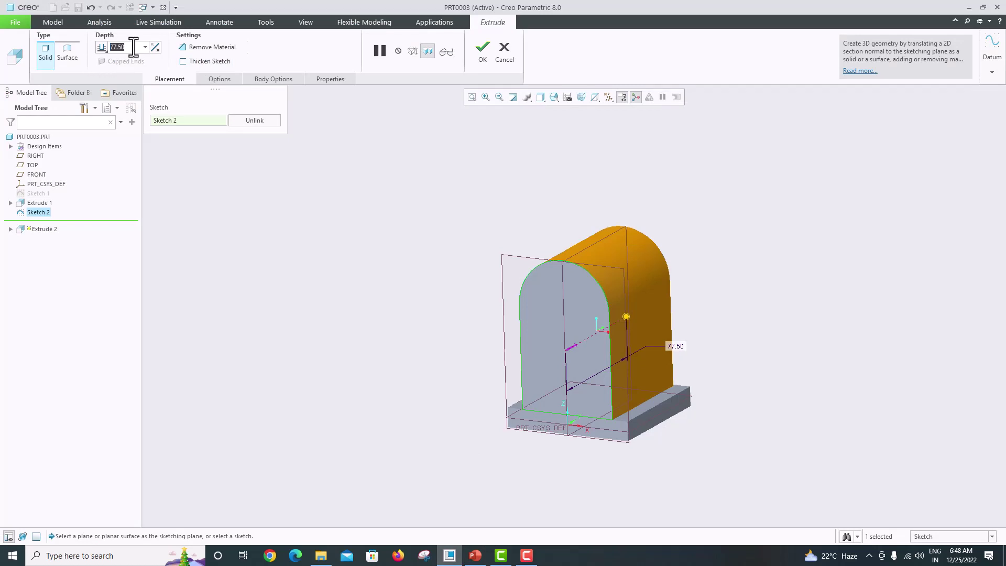
{"action": "type", "text": "10"}
{"action": "key", "text": "Return"}
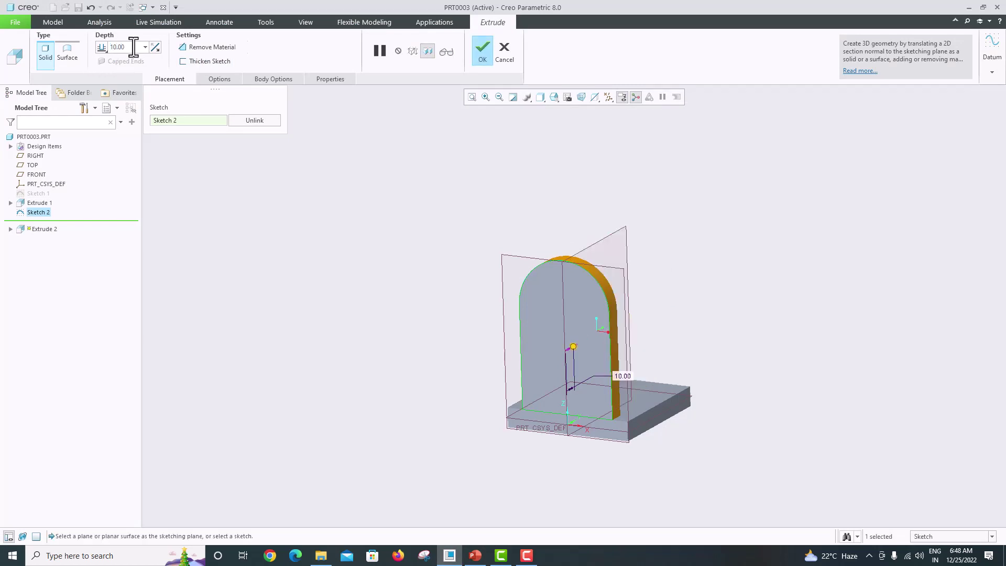
{"action": "middle_click_drag", "start_coordinate": [256, 94], "coordinate": [372, 236]}
{"action": "left_click", "coordinate": [483, 50]}
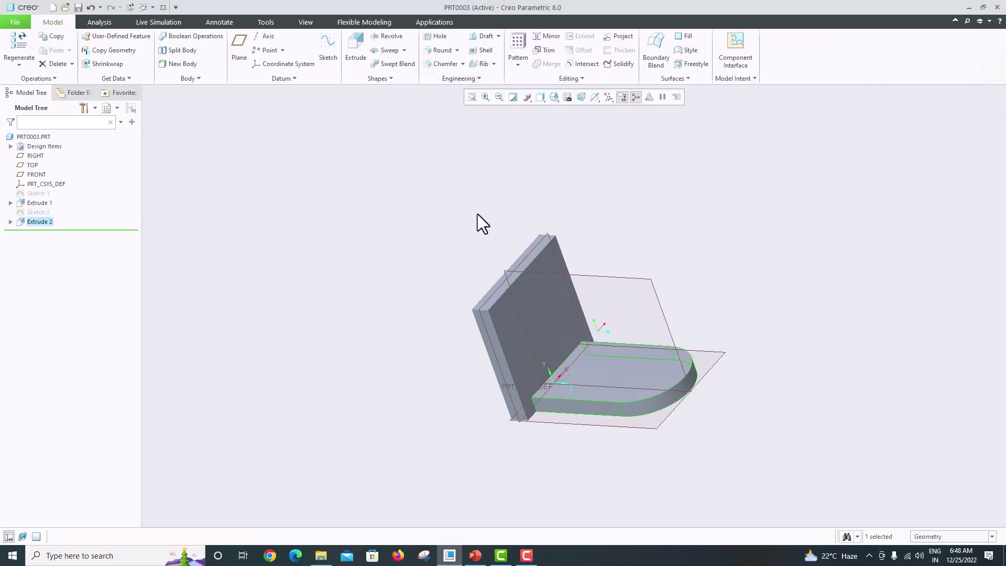
Step: Check the boss in the PowerPoint drawing and extrude its ring-shaped profile 30 mm up from the base
{"action": "mouse_move", "coordinate": [477, 214]}
{"action": "middle_mouse_down"}
{"action": "mouse_move", "coordinate": [505, 213]}
{"action": "mouse_move", "coordinate": [479, 220]}
{"action": "middle_mouse_up"}
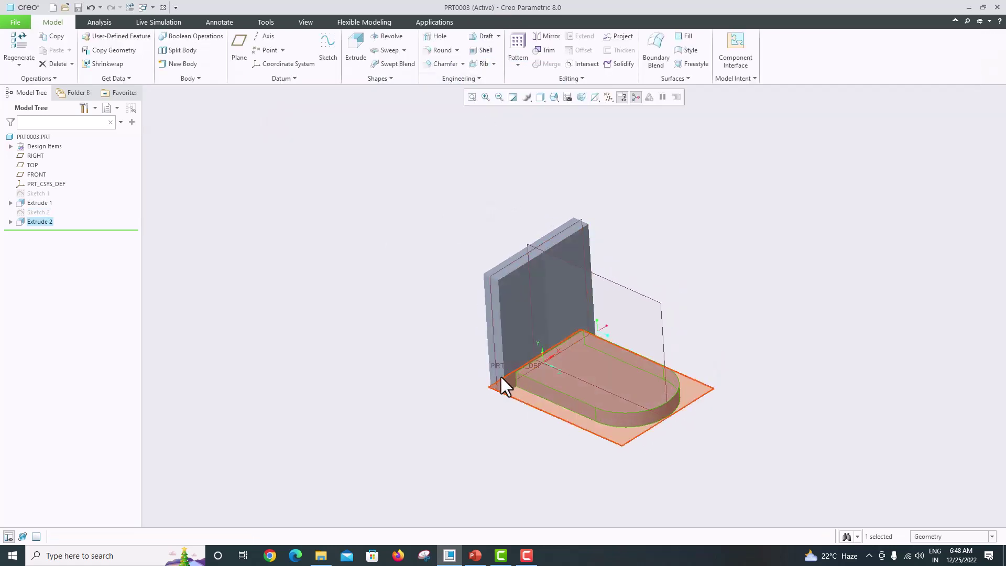
{"action": "left_click", "coordinate": [475, 554]}
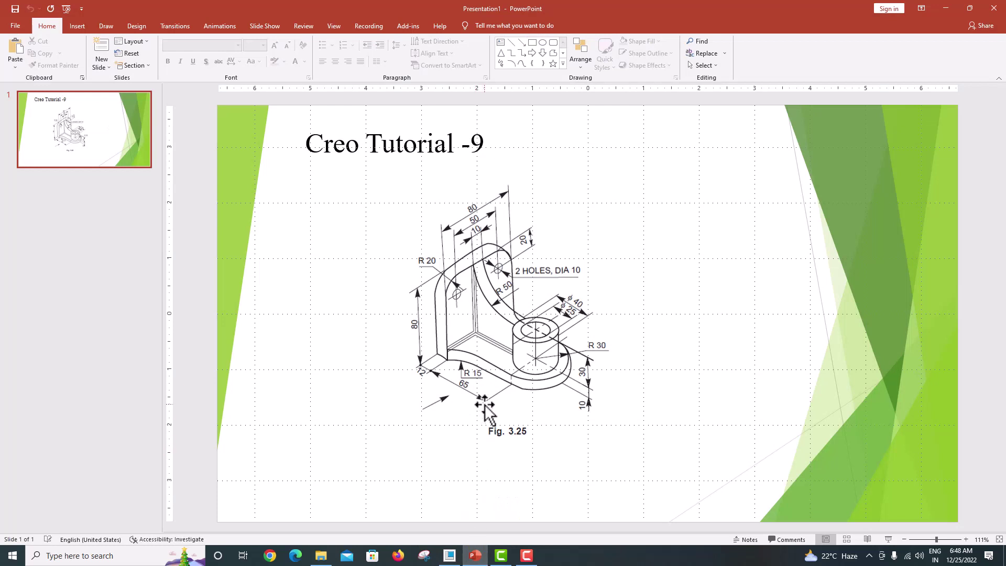
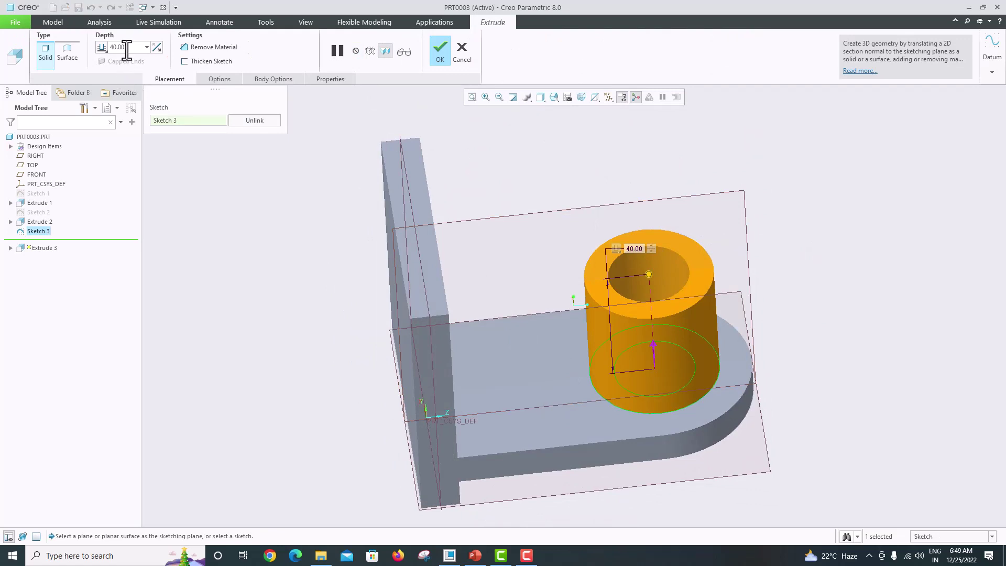
{"action": "double_click", "coordinate": [127, 47]}
{"action": "type", "text": "30"}
{"action": "key", "text": "Return"}
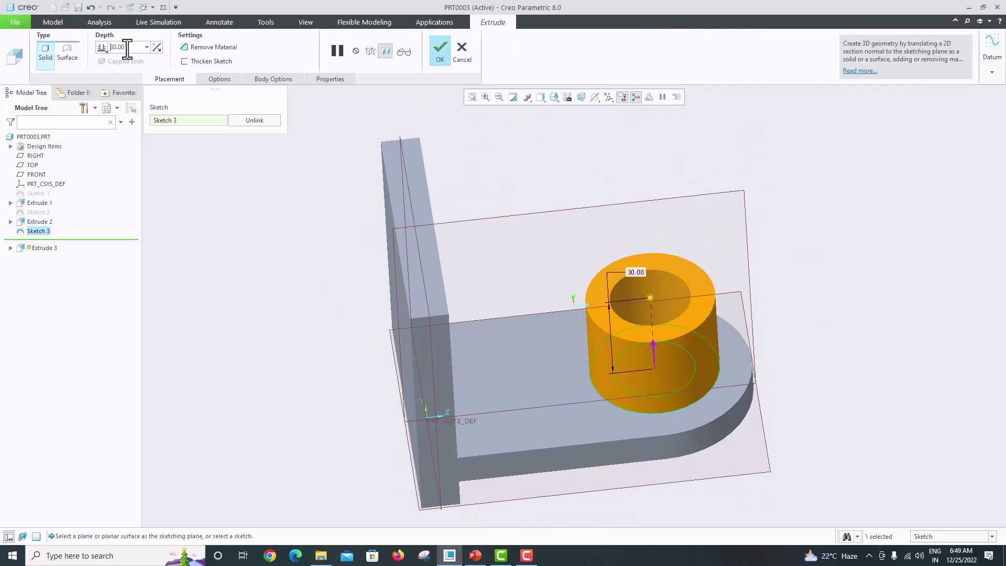
{"action": "left_click", "coordinate": [444, 54]}
{"action": "scroll", "coordinate": [552, 263], "scroll_direction": "down", "scroll_amount": 2}
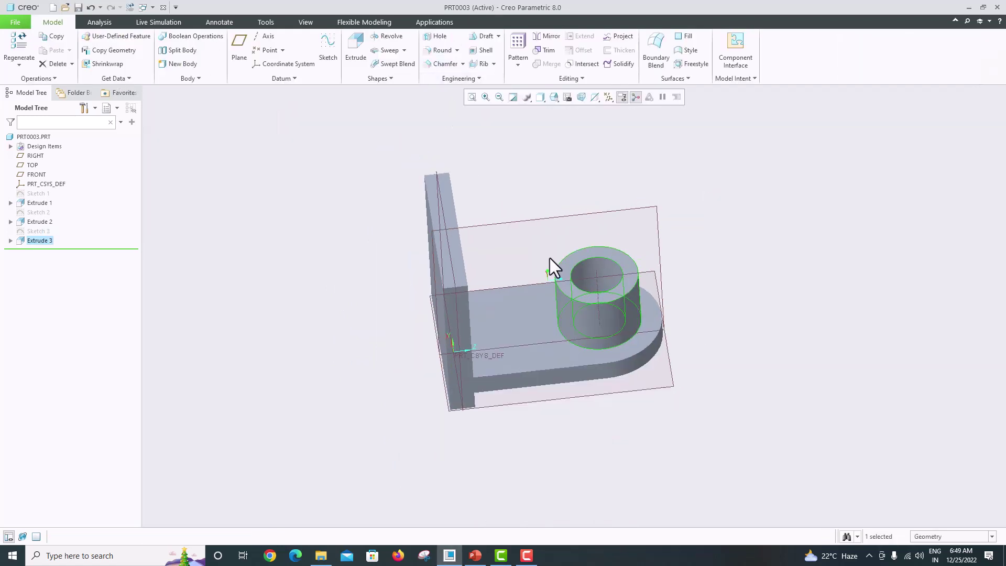
Step: Start a sketch on the base's upper face and add the boss's bore surface as a sketch reference
{"action": "middle_click_drag", "start_coordinate": [552, 262], "coordinate": [537, 277]}
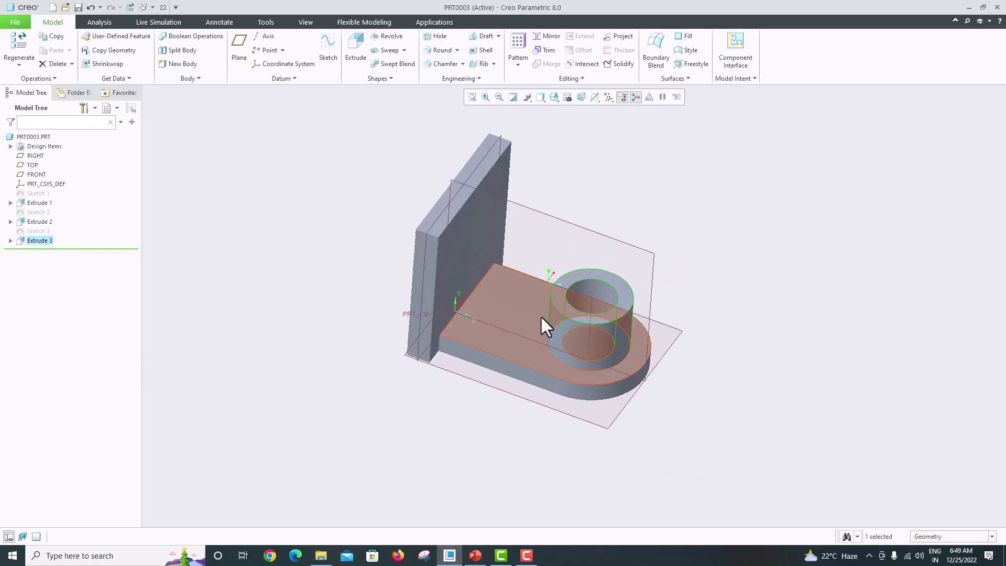
{"action": "middle_click_drag", "start_coordinate": [475, 242], "coordinate": [482, 298]}
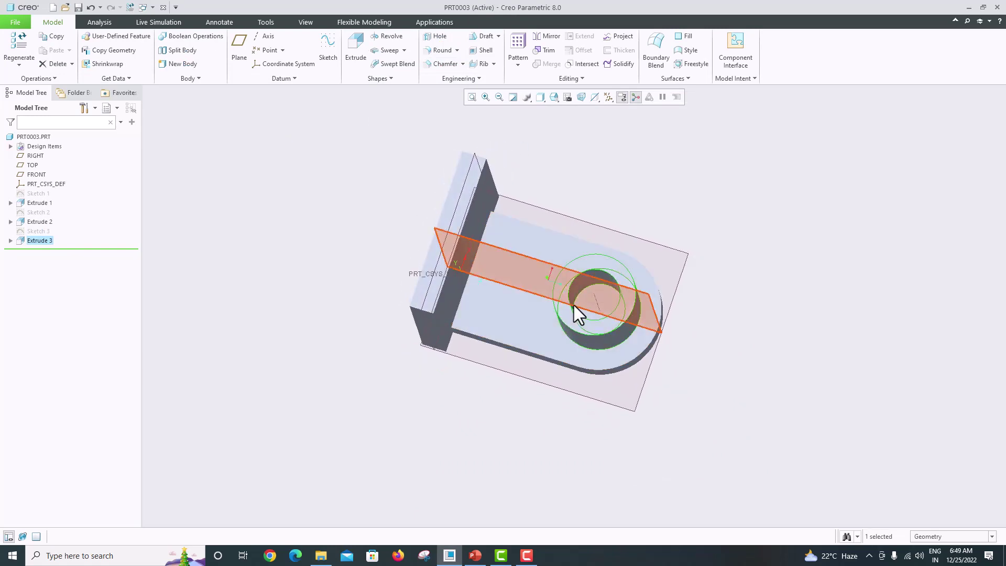
{"action": "left_click", "coordinate": [602, 298]}
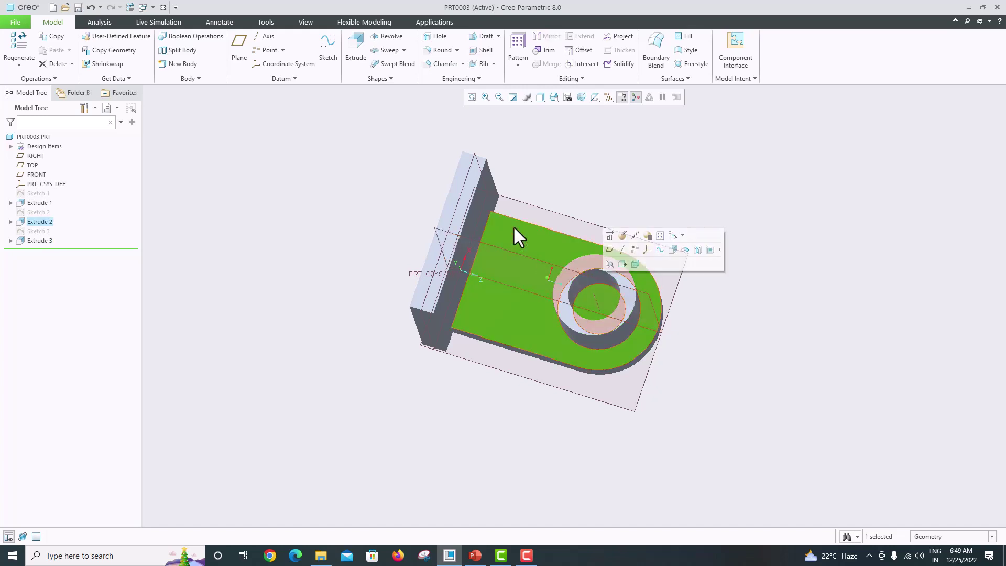
{"action": "left_click", "coordinate": [328, 55]}
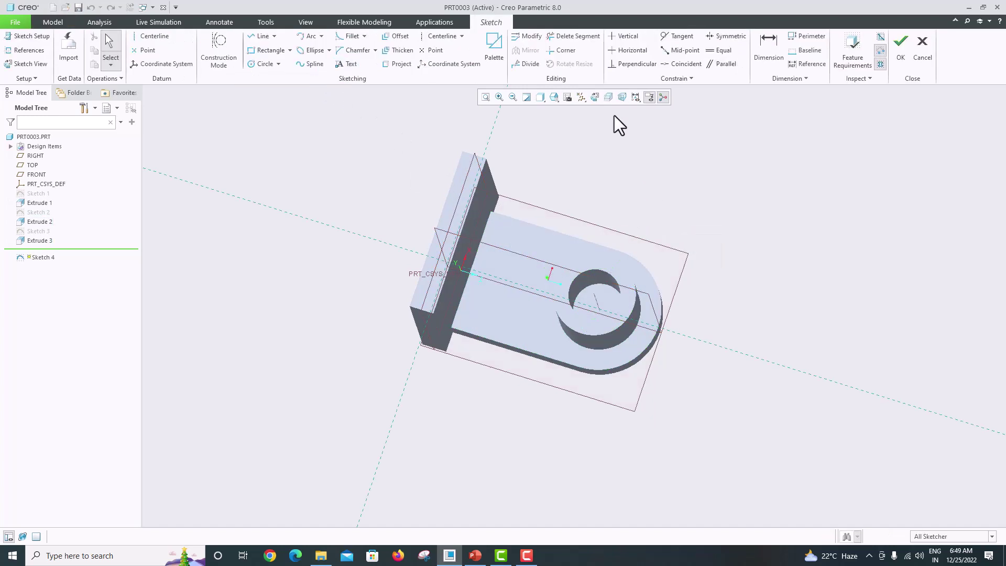
{"action": "left_click", "coordinate": [596, 99]}
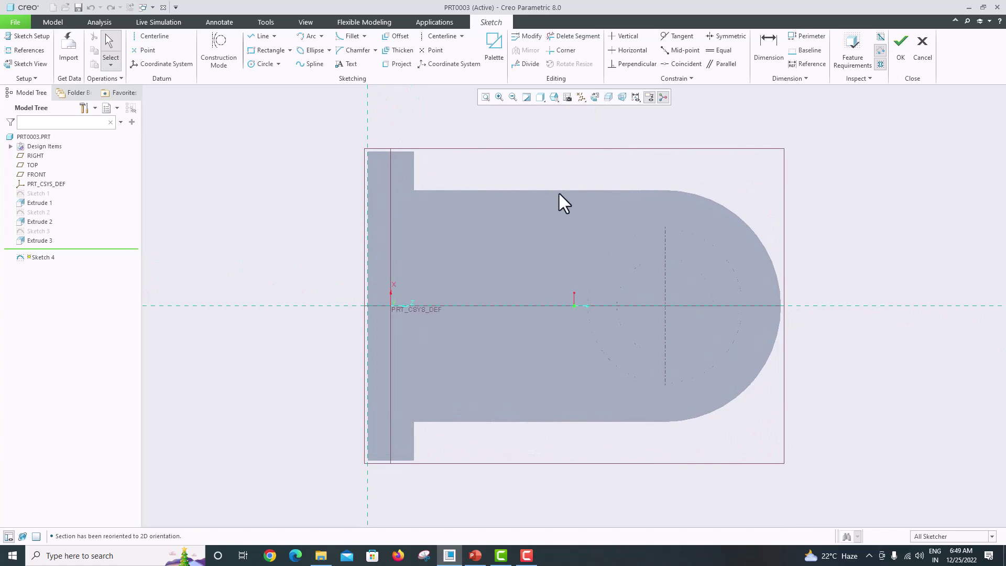
{"action": "left_click", "coordinate": [26, 50]}
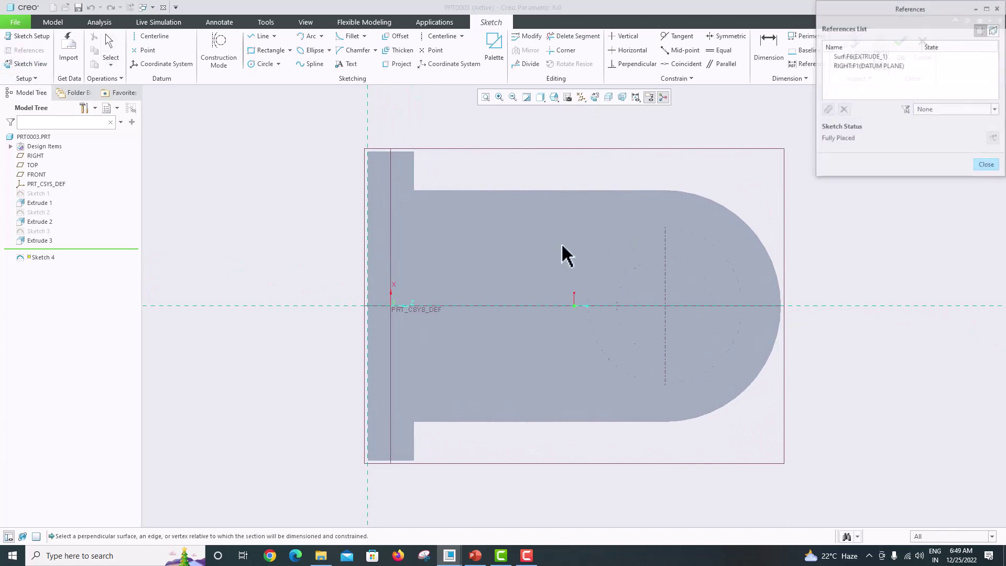
{"action": "left_click", "coordinate": [634, 271]}
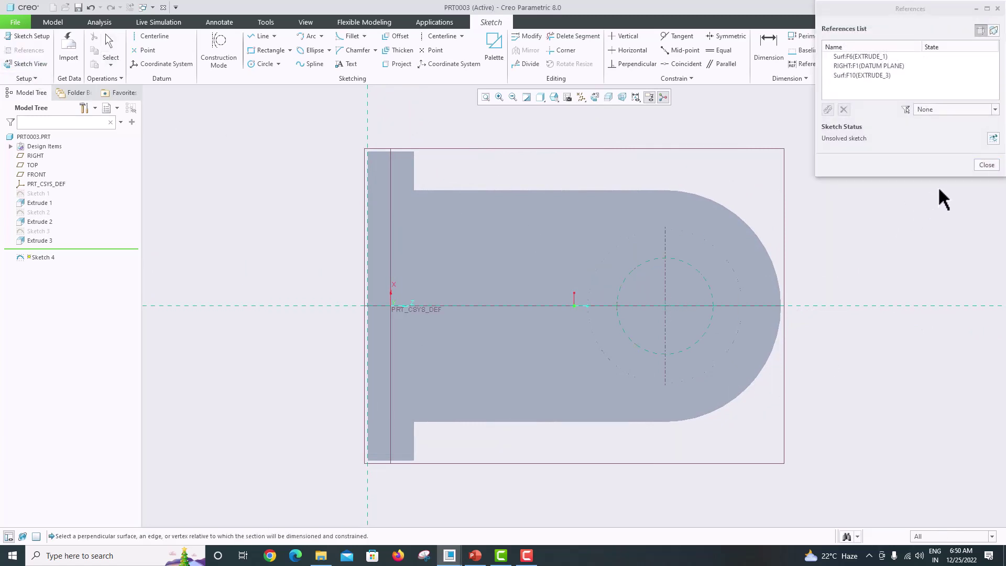
{"action": "left_click", "coordinate": [986, 165]}
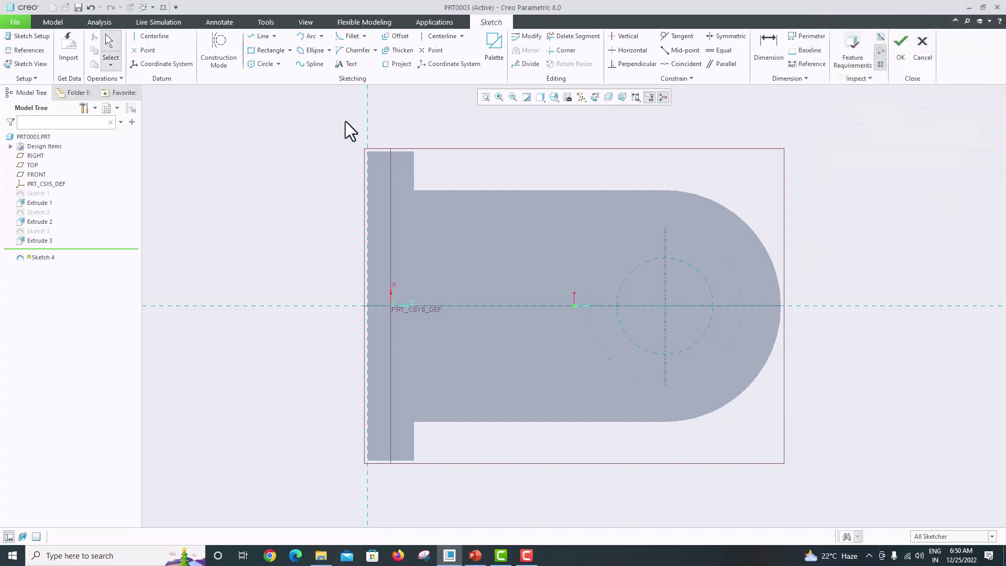
Step: Sketch a circle concentric with and equal to the boss's bore, and finish the sketch
{"action": "left_click", "coordinate": [250, 63]}
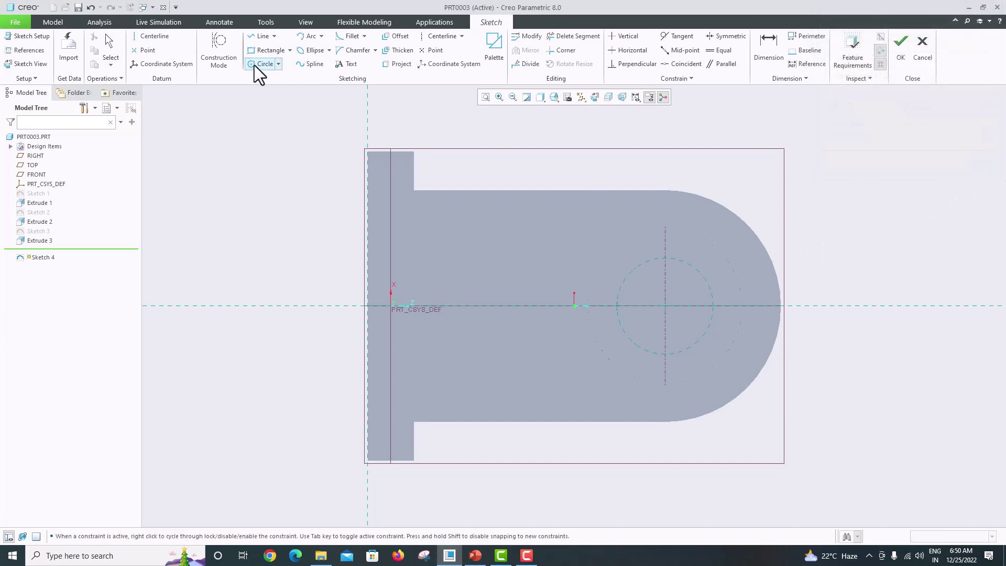
{"action": "left_click", "coordinate": [665, 305]}
{"action": "left_click", "coordinate": [697, 343]}
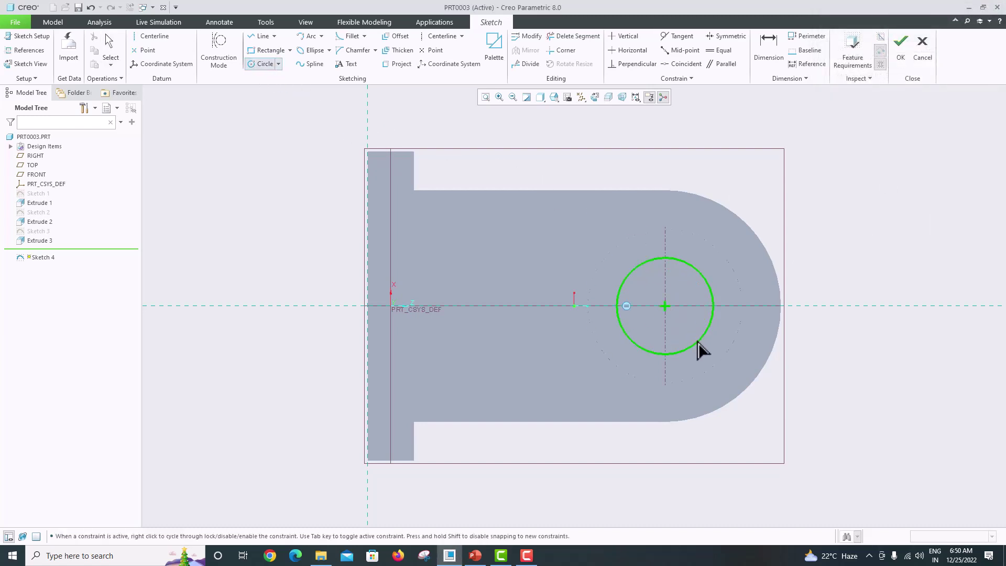
{"action": "middle_click", "coordinate": [779, 237]}
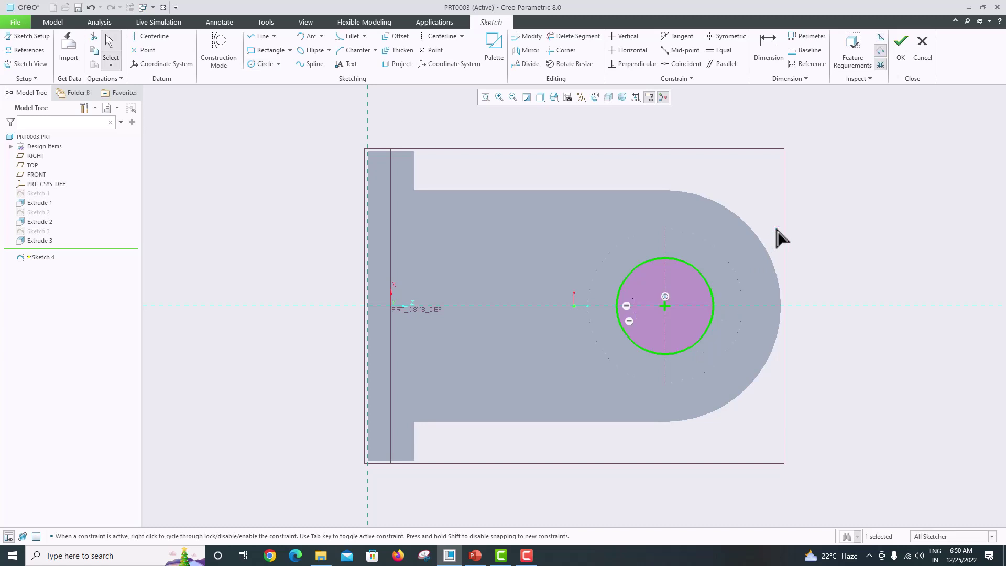
{"action": "left_click", "coordinate": [900, 60]}
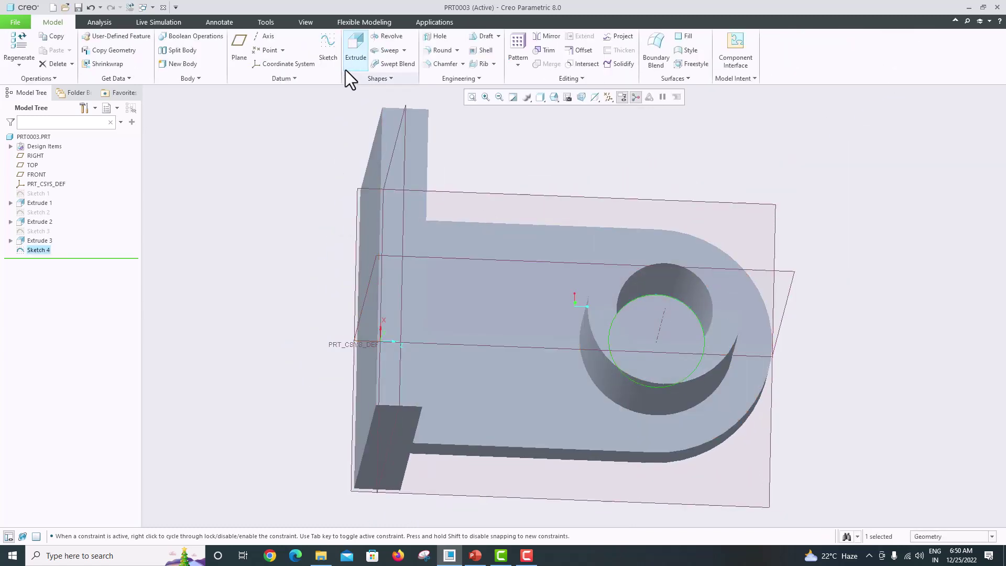
Step: Extrude the circle downward as a material-removing cut through the base, continuing the boss's bore
{"action": "left_click", "coordinate": [346, 69]}
{"action": "middle_click_drag", "start_coordinate": [659, 345], "coordinate": [666, 326]}
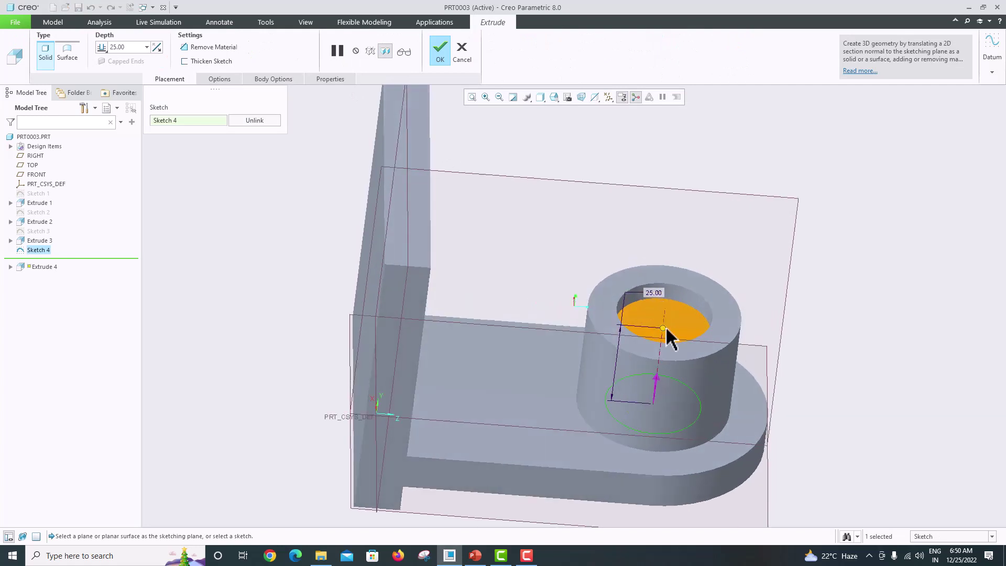
{"action": "left_click", "coordinate": [655, 376]}
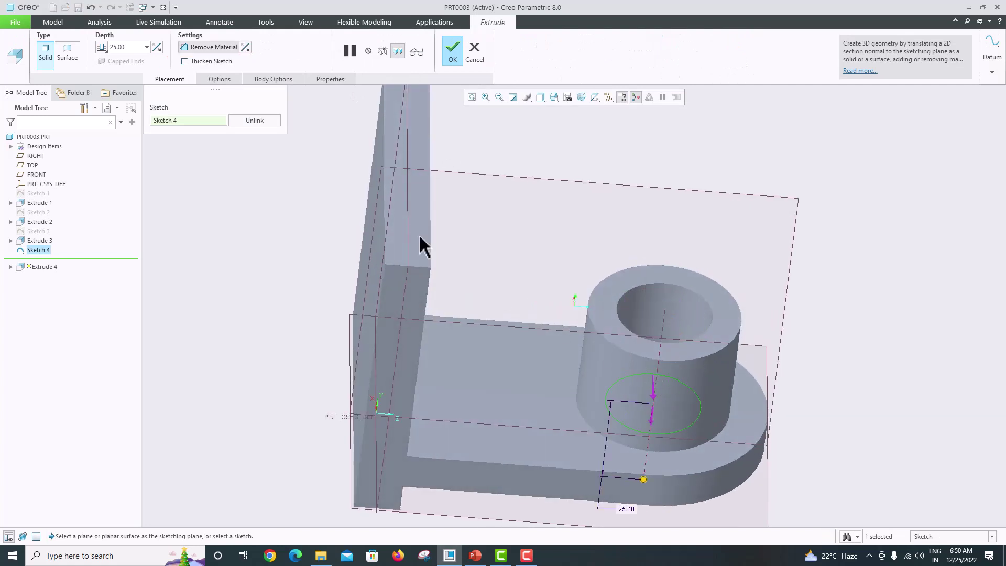
{"action": "left_click", "coordinate": [105, 49]}
{"action": "left_click", "coordinate": [123, 84]}
{"action": "middle_click_drag", "start_coordinate": [294, 155], "coordinate": [413, 209]}
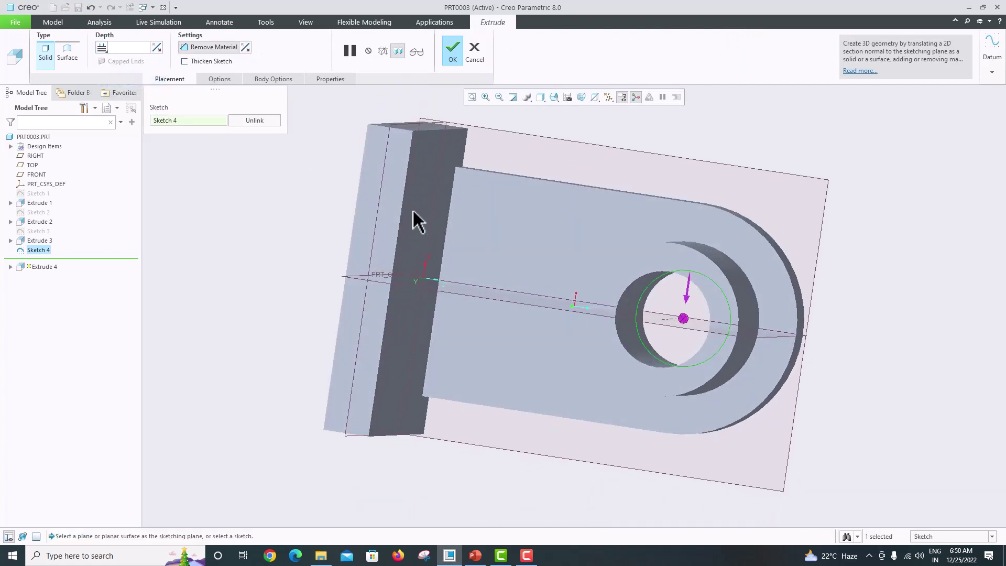
{"action": "left_click", "coordinate": [451, 52]}
{"action": "mouse_move", "coordinate": [430, 268]}
{"action": "middle_mouse_down"}
{"action": "mouse_move", "coordinate": [409, 246]}
{"action": "mouse_move", "coordinate": [435, 253]}
{"action": "middle_mouse_up"}
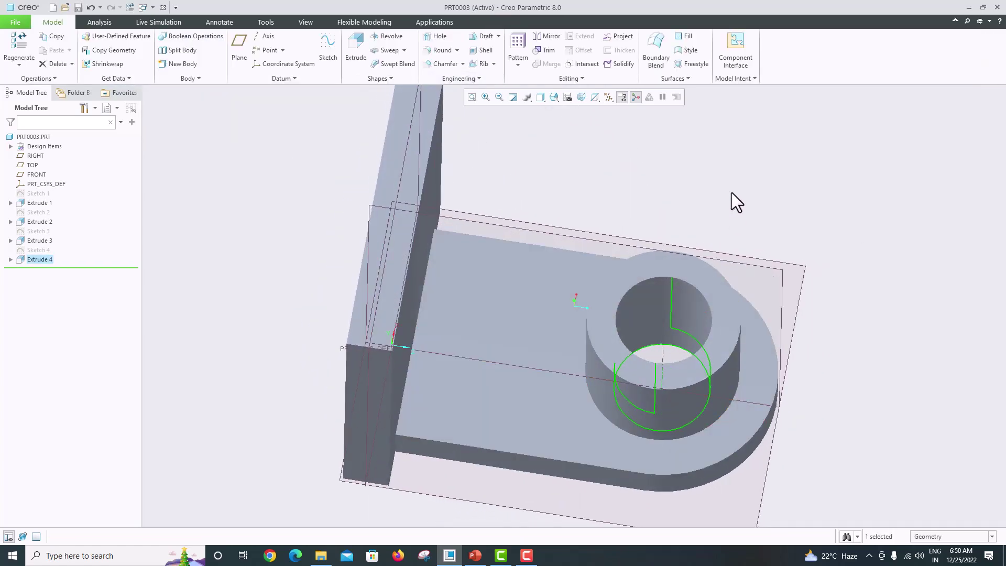
Step: Check the rib in the PowerPoint drawing, and start a sketch on the RIGHT datum plane, viewed parallel to the screen
{"action": "middle_click_drag", "start_coordinate": [732, 202], "coordinate": [709, 218]}
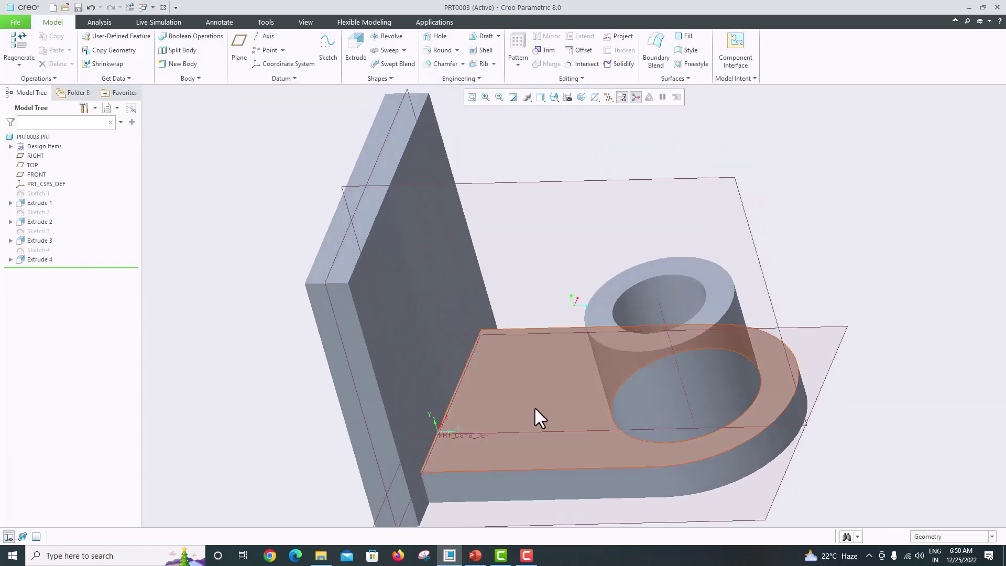
{"action": "left_click", "coordinate": [474, 555]}
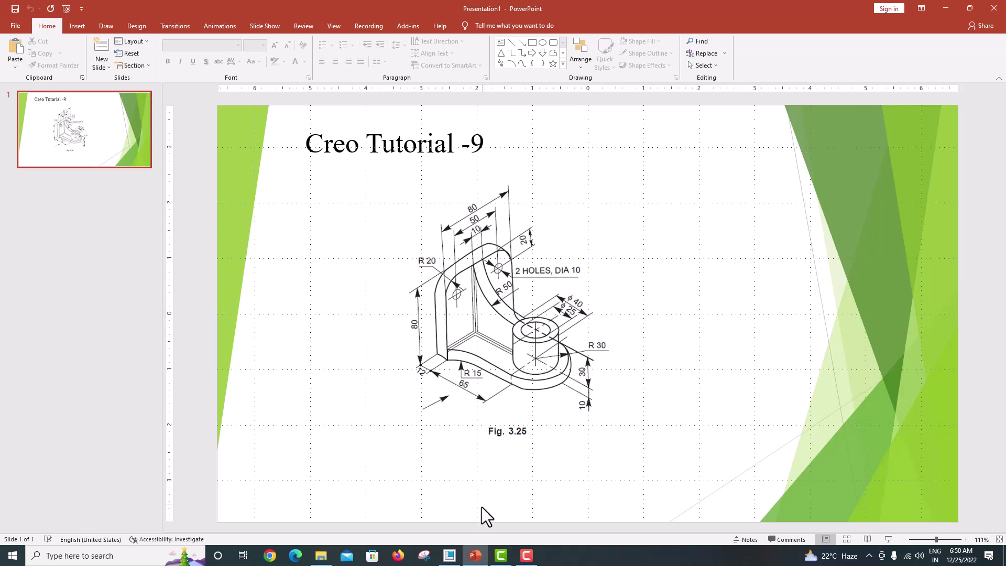
{"action": "left_click", "coordinate": [449, 556]}
{"action": "middle_click_drag", "start_coordinate": [579, 294], "coordinate": [601, 273]}
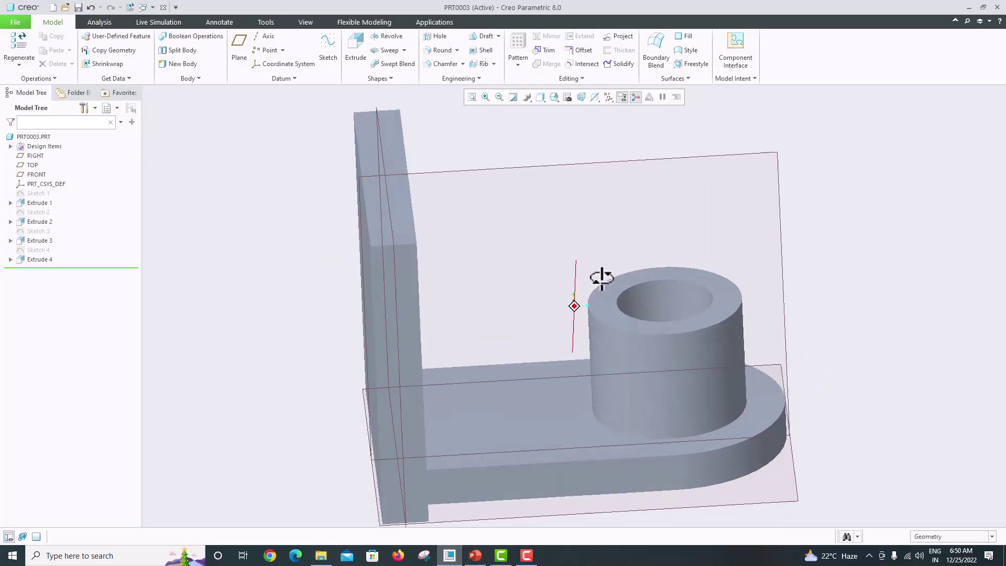
{"action": "left_click", "coordinate": [534, 168]}
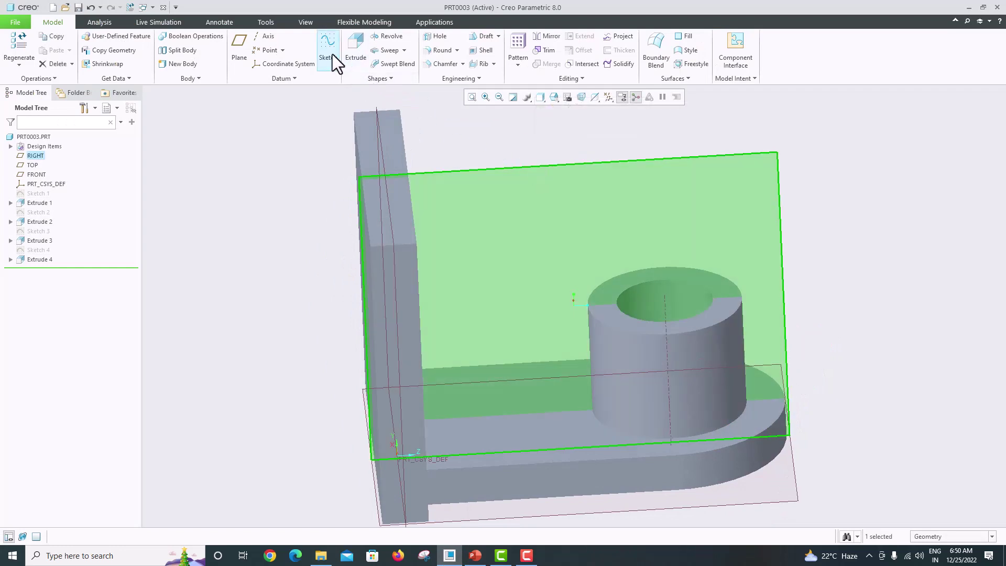
{"action": "left_click", "coordinate": [330, 54]}
{"action": "left_click", "coordinate": [595, 97]}
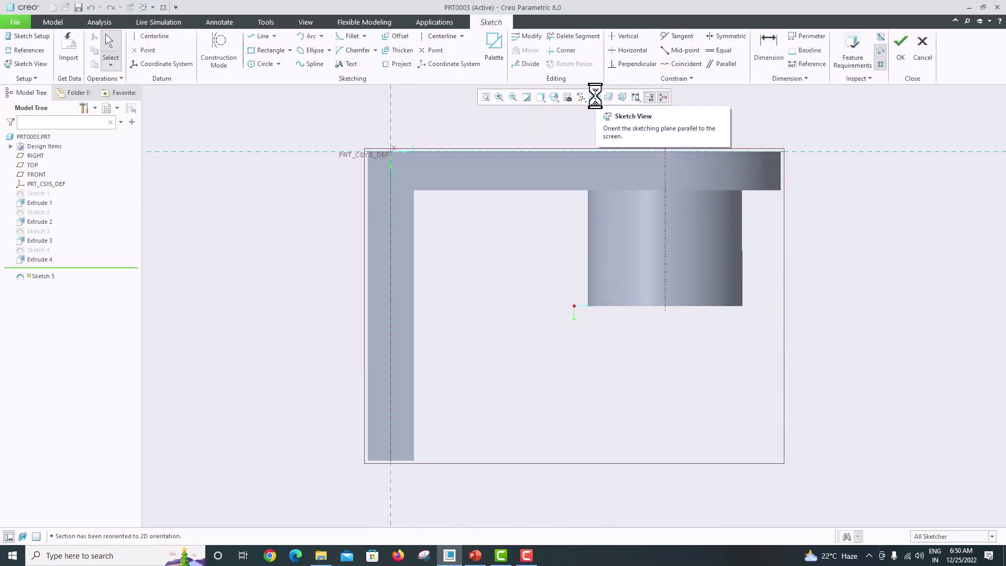
Step: Change the sketch orientation so the TOP reference plane faces up and the bracket stands upright
{"action": "left_click", "coordinate": [32, 36]}
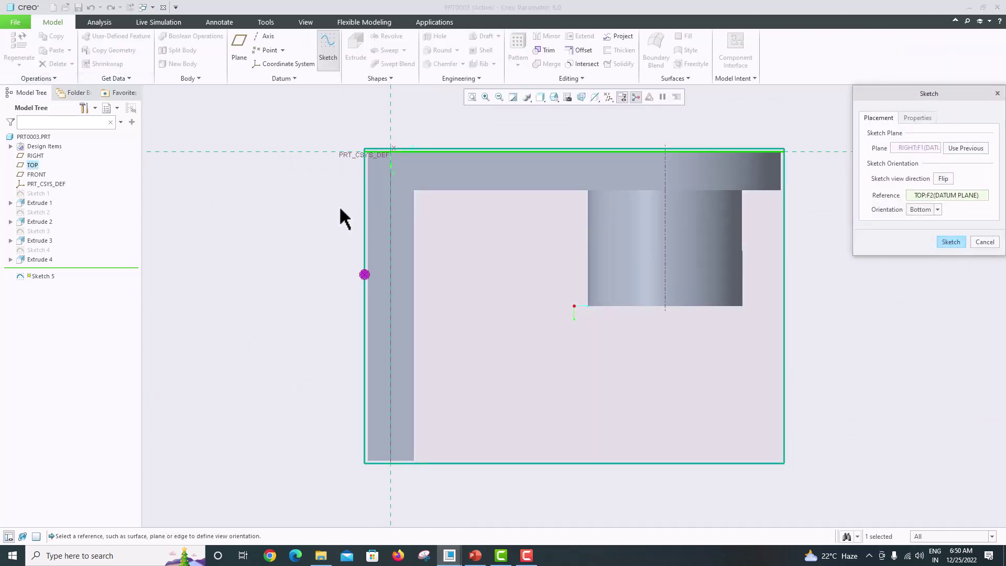
{"action": "left_click", "coordinate": [937, 210]}
{"action": "left_click", "coordinate": [923, 225]}
{"action": "left_click", "coordinate": [948, 238]}
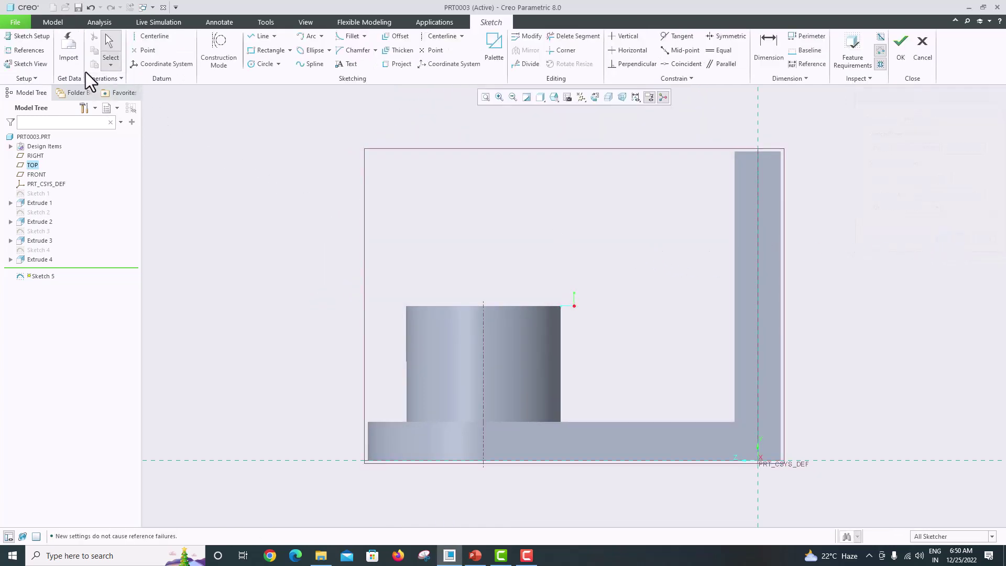
Step: Add the boss's top face and plate-side silhouette, the base's upper face, and the plate's inner and top faces as sketch references
{"action": "left_click", "coordinate": [31, 50]}
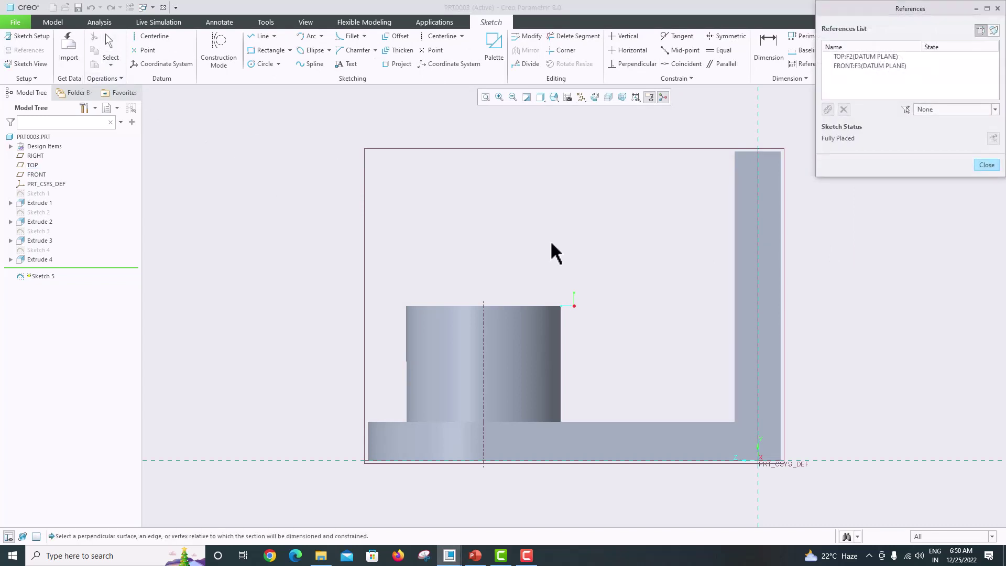
{"action": "left_click", "coordinate": [550, 306]}
{"action": "left_click", "coordinate": [560, 322]}
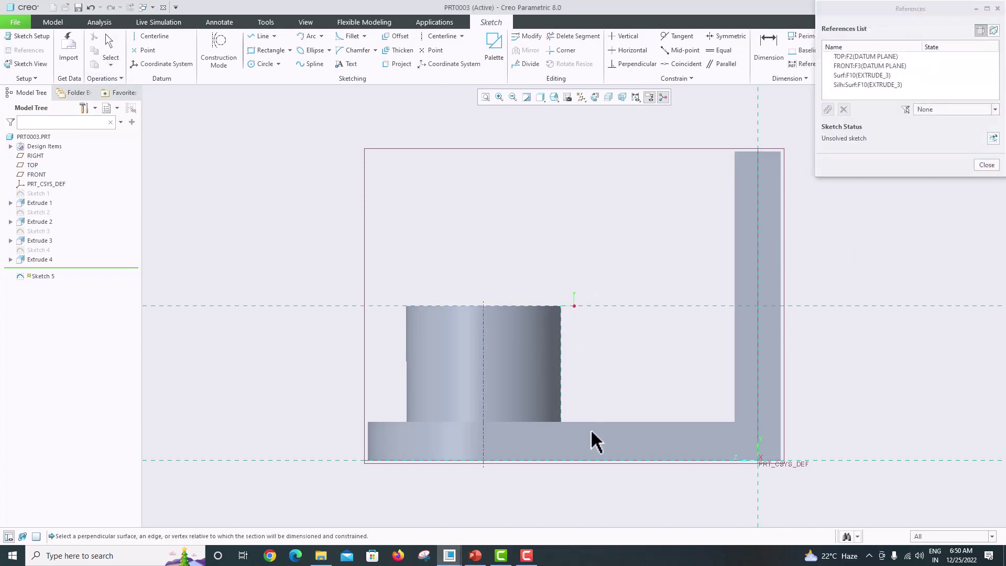
{"action": "left_click", "coordinate": [589, 422]}
{"action": "left_click", "coordinate": [735, 398]}
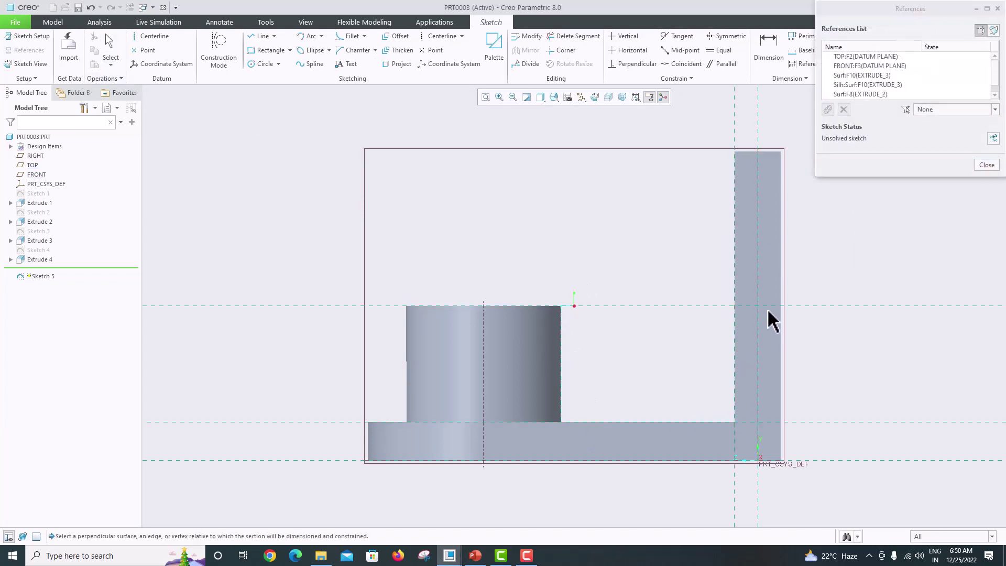
{"action": "left_click", "coordinate": [754, 151]}
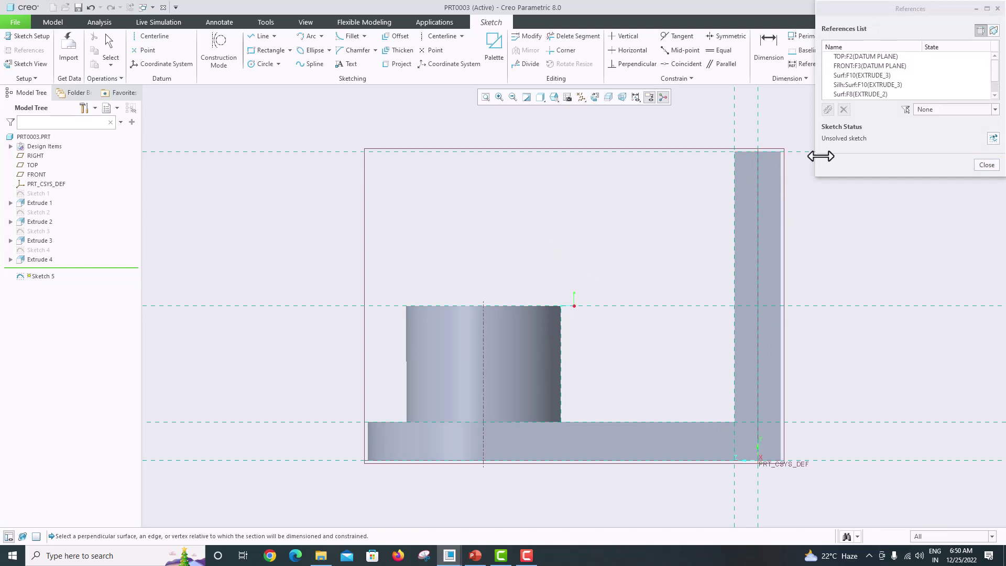
{"action": "left_click", "coordinate": [986, 164]}
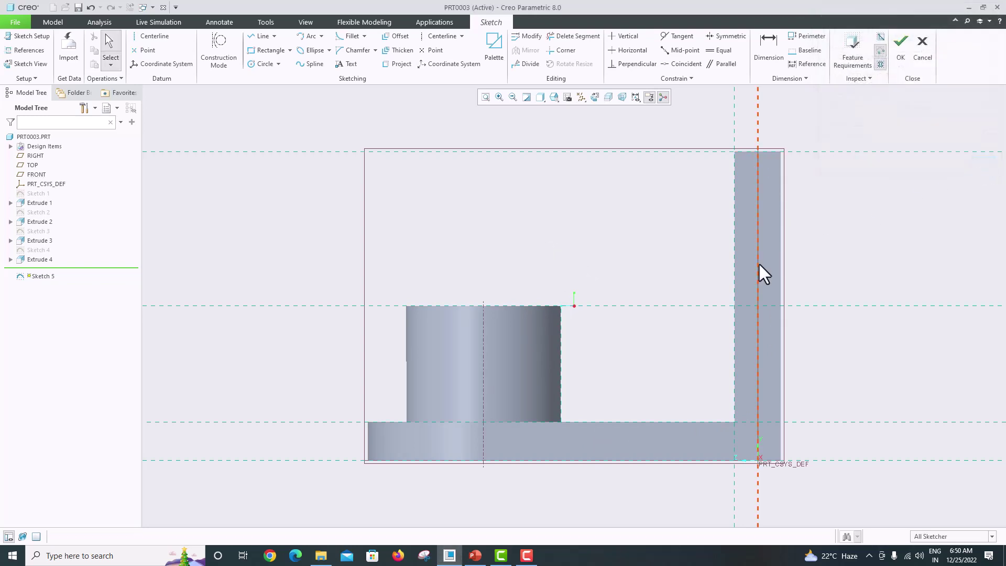
{"action": "left_click", "coordinate": [320, 36]}
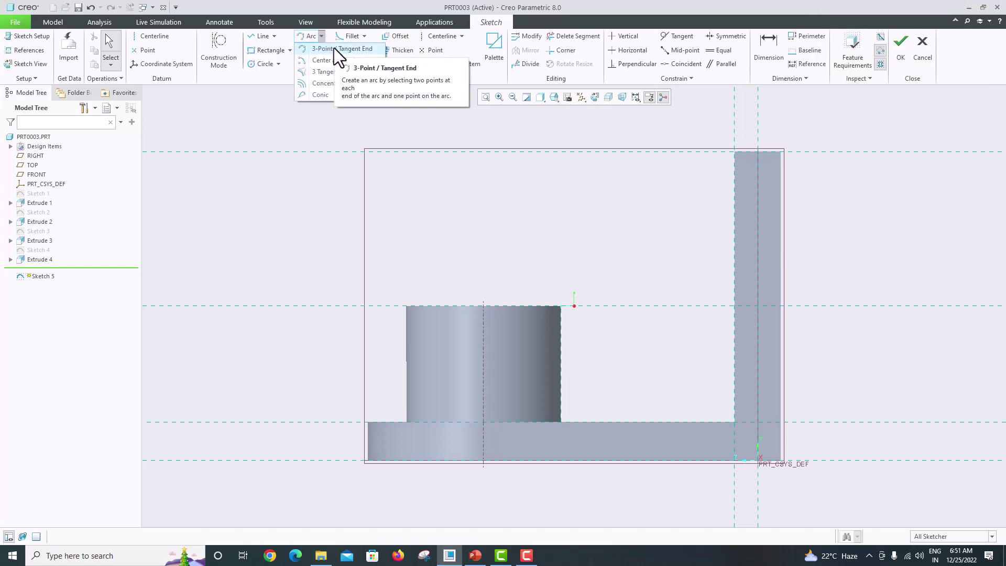
{"action": "left_click", "coordinate": [334, 48]}
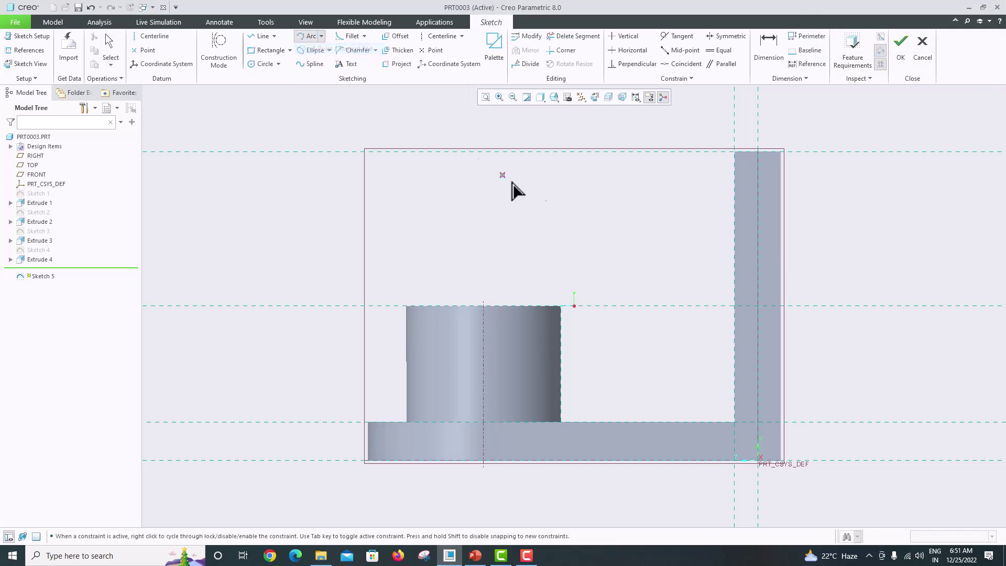
{"action": "left_click", "coordinate": [560, 306]}
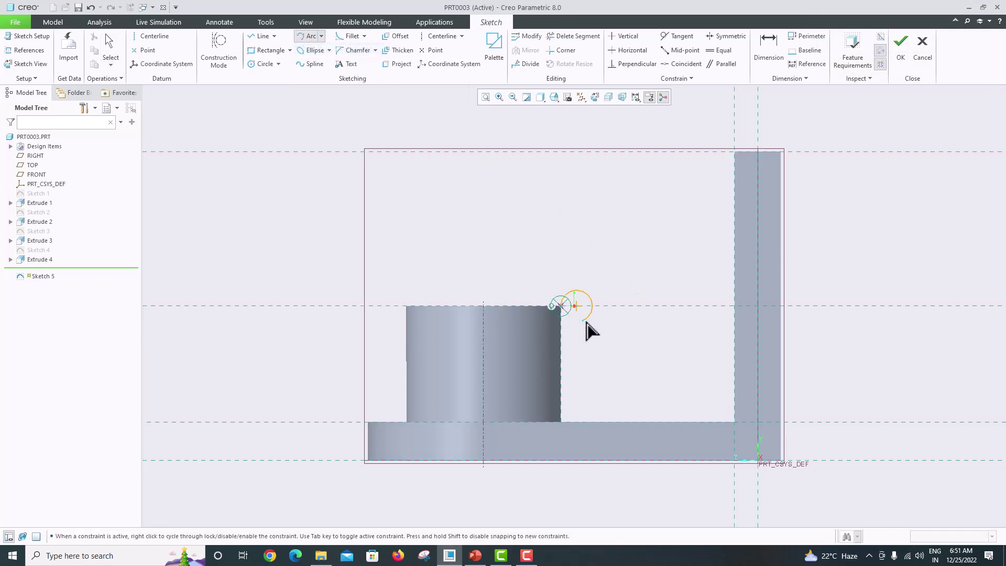
{"action": "left_click", "coordinate": [734, 153]}
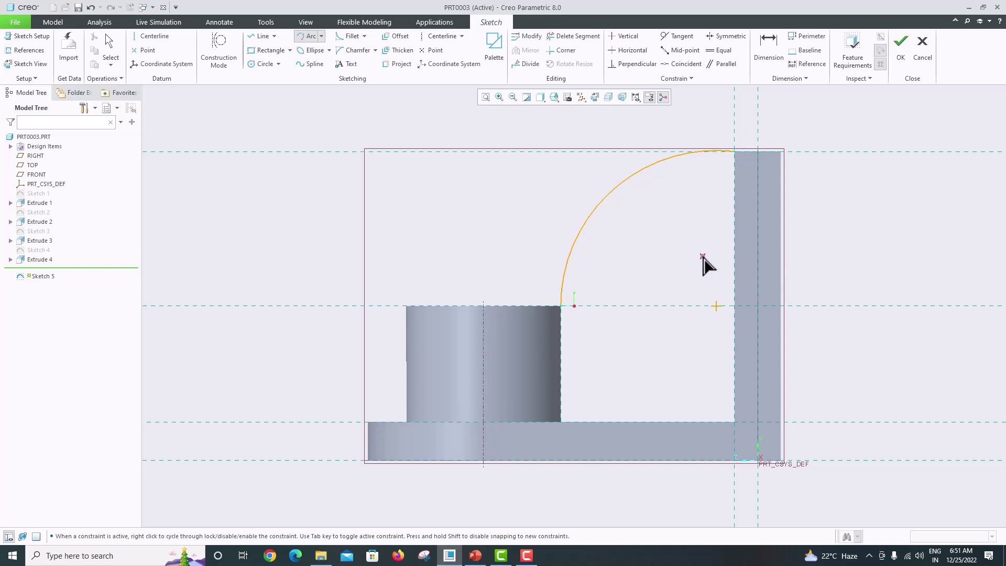
{"action": "key", "text": "Escape"}
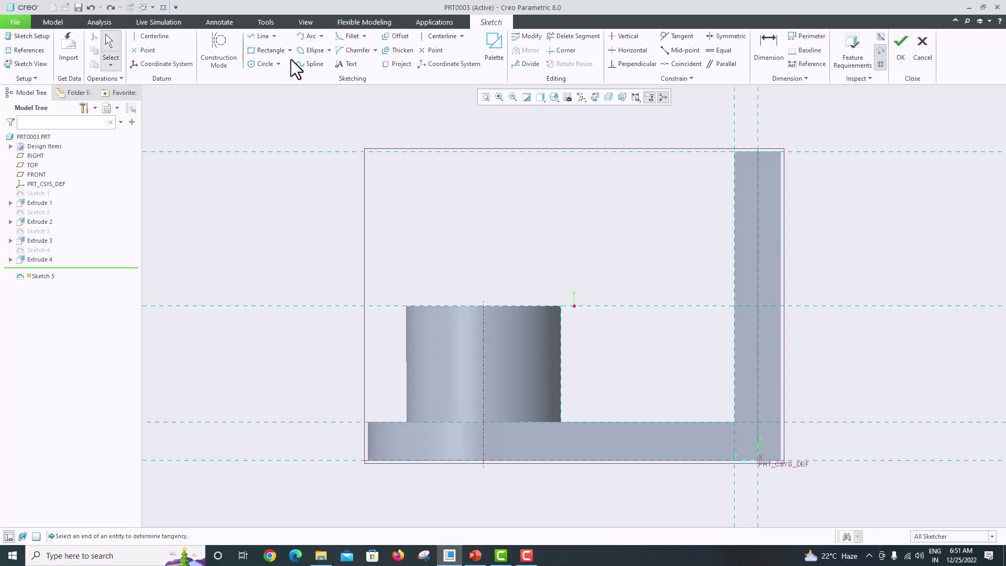
{"action": "left_click", "coordinate": [307, 37]}
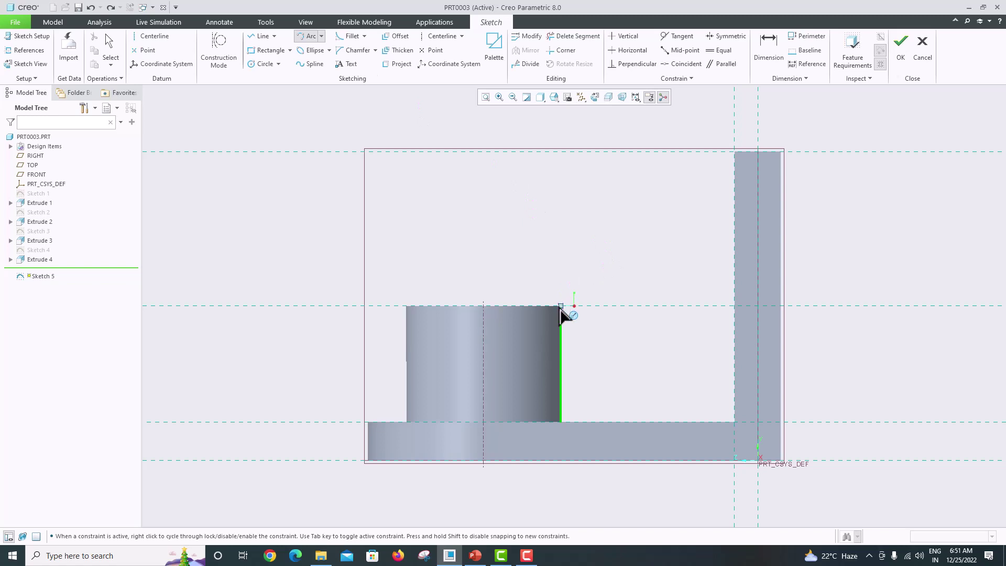
{"action": "left_click", "coordinate": [559, 307]}
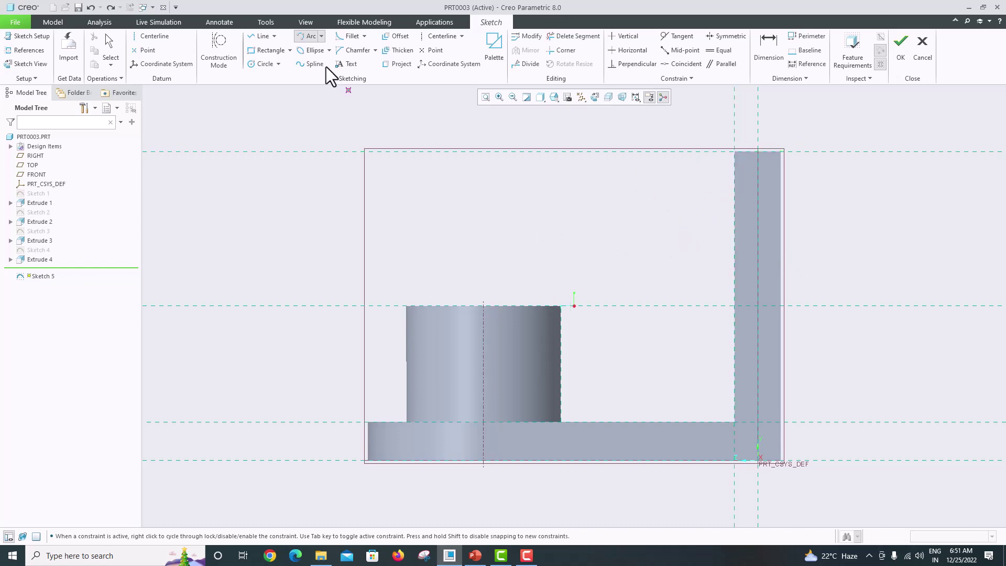
Step: Draw a concave 3-point arc of about 42 mm radius from the plate's top inner corner to the boss's top edge
{"action": "left_click", "coordinate": [321, 36]}
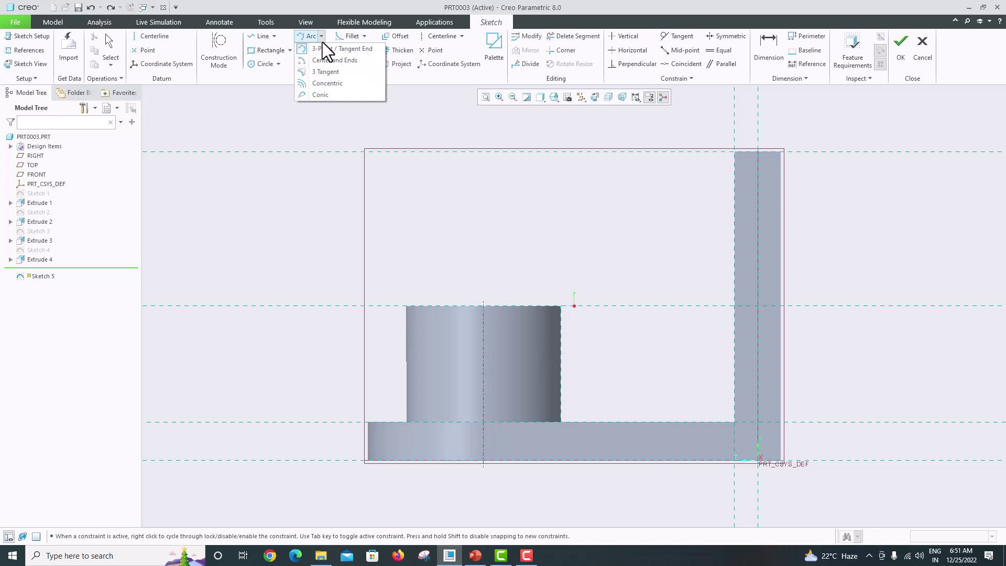
{"action": "left_click", "coordinate": [321, 48]}
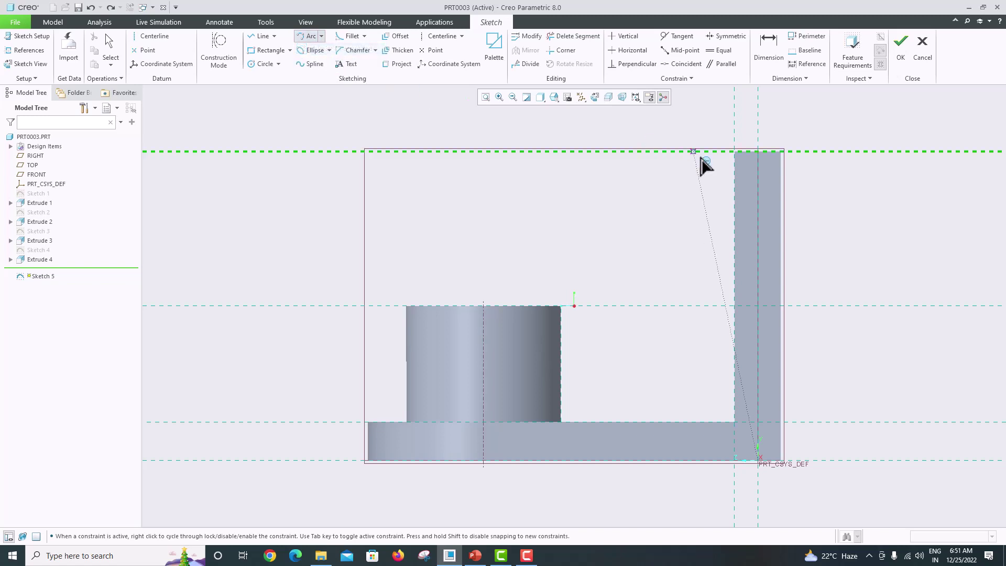
{"action": "left_click", "coordinate": [734, 152]}
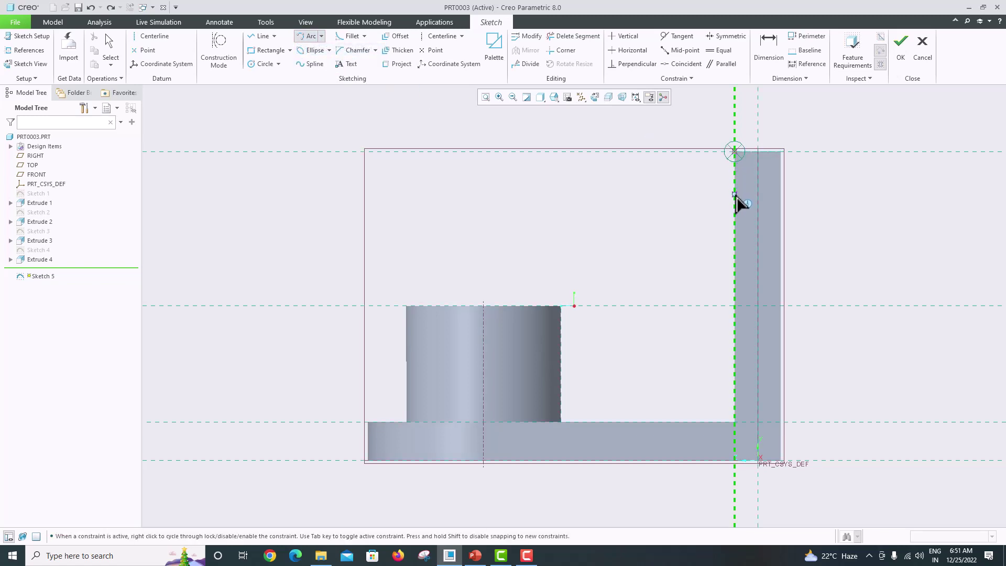
{"action": "left_click", "coordinate": [560, 306]}
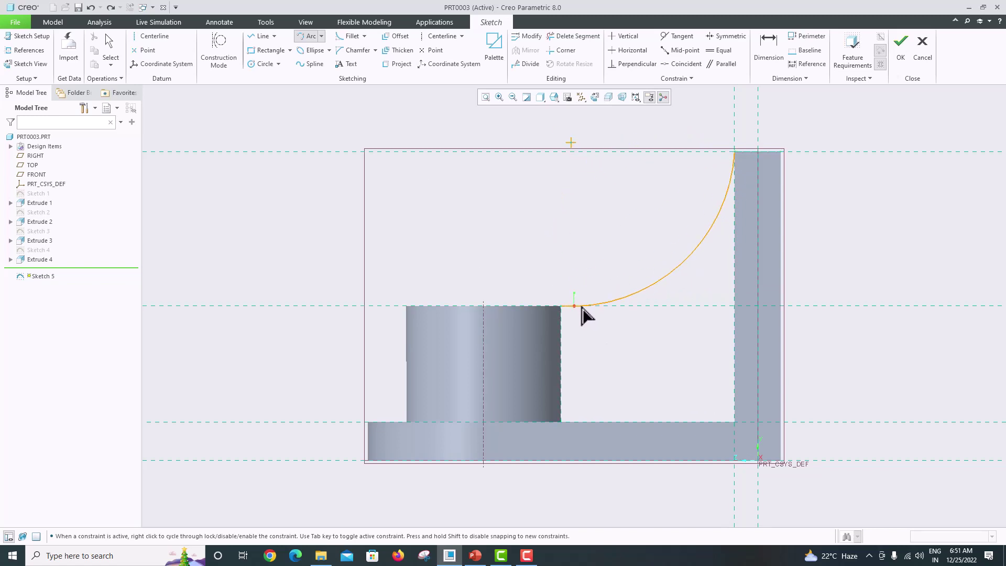
{"action": "left_click", "coordinate": [582, 308]}
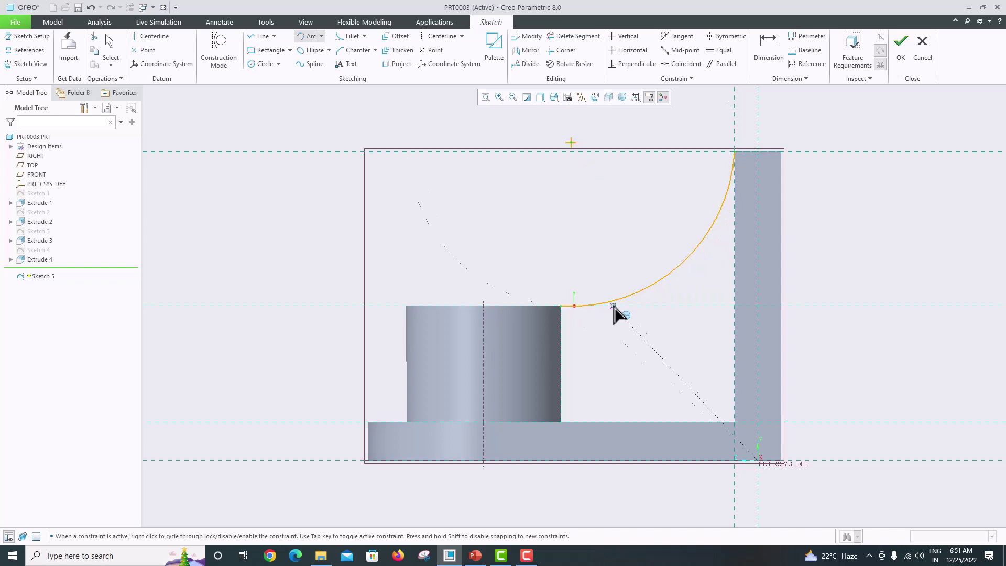
{"action": "middle_click", "coordinate": [632, 267]}
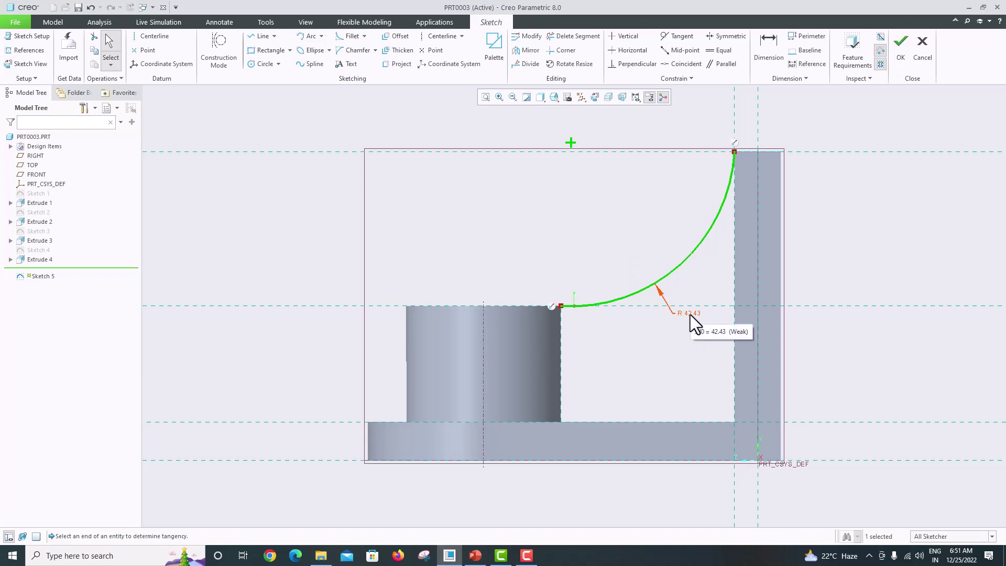
Step: Check the rib radius in the PowerPoint drawing and set the arc's radius to 50 mm
{"action": "left_click", "coordinate": [474, 555]}
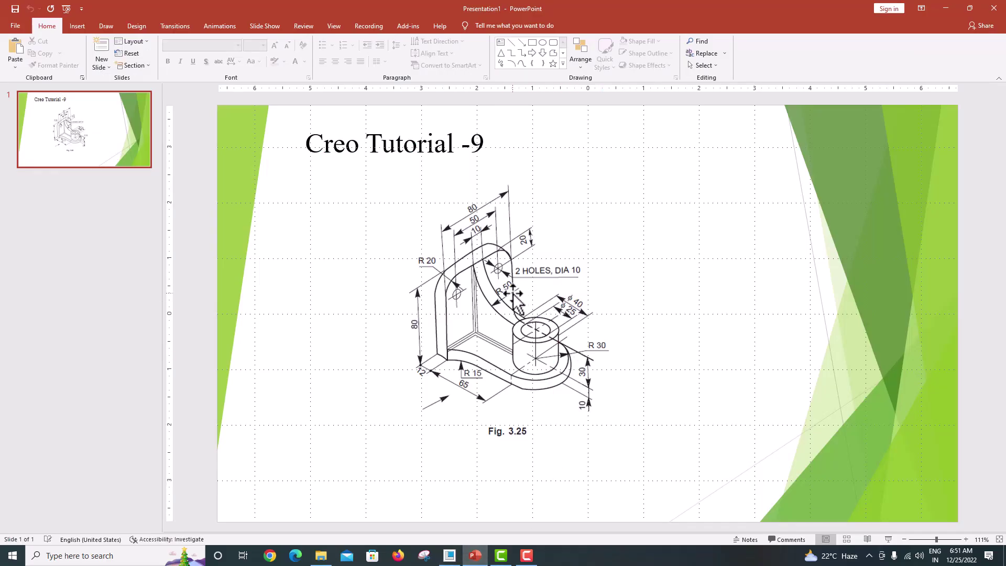
{"action": "left_click", "coordinate": [452, 554]}
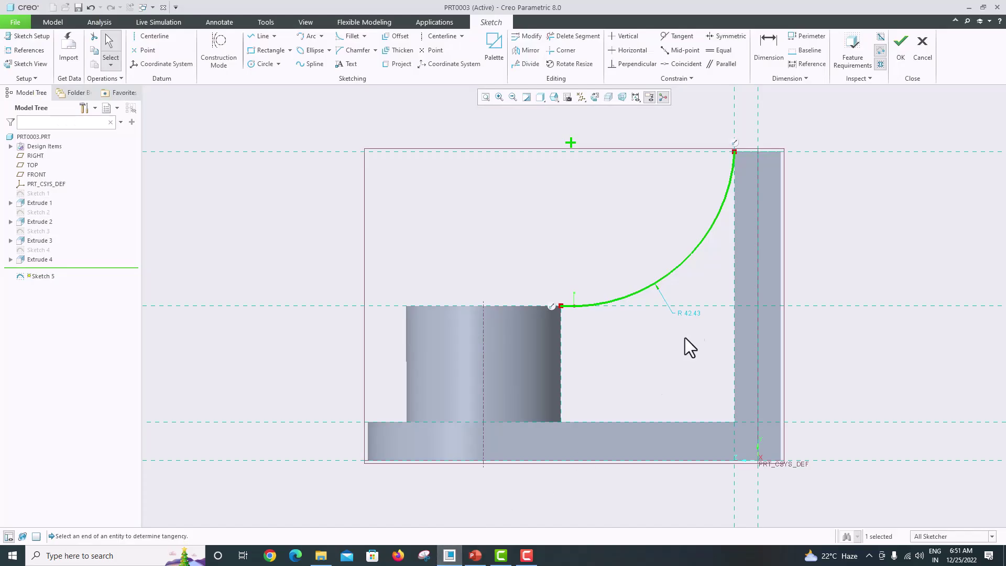
{"action": "double_click", "coordinate": [698, 313]}
{"action": "type", "text": "5"}
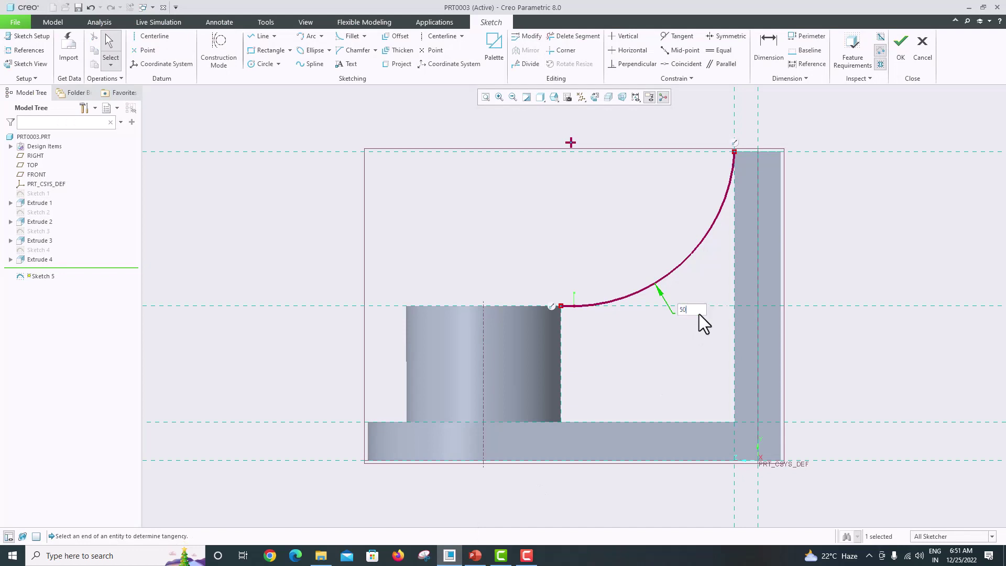
{"action": "type", "text": "0"}
{"action": "key", "text": "Return"}
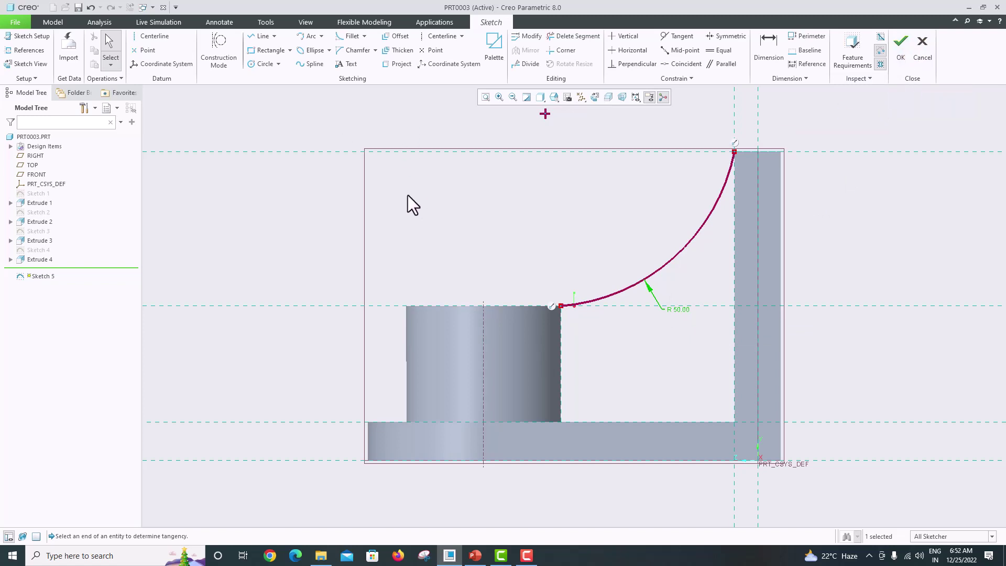
Step: Draw a vertical line along the boss's plate-side silhouette, from the arc's lower end down to the base's upper face
{"action": "mouse_move", "coordinate": [538, 289]}
{"action": "middle_mouse_down"}
{"action": "mouse_move", "coordinate": [554, 290]}
{"action": "mouse_move", "coordinate": [553, 304]}
{"action": "middle_mouse_up"}
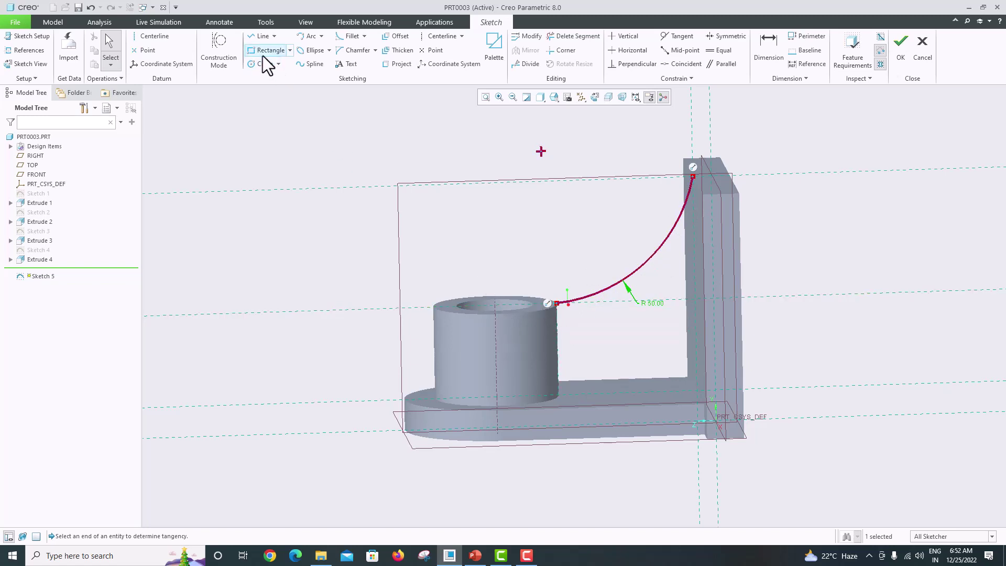
{"action": "left_click", "coordinate": [595, 96]}
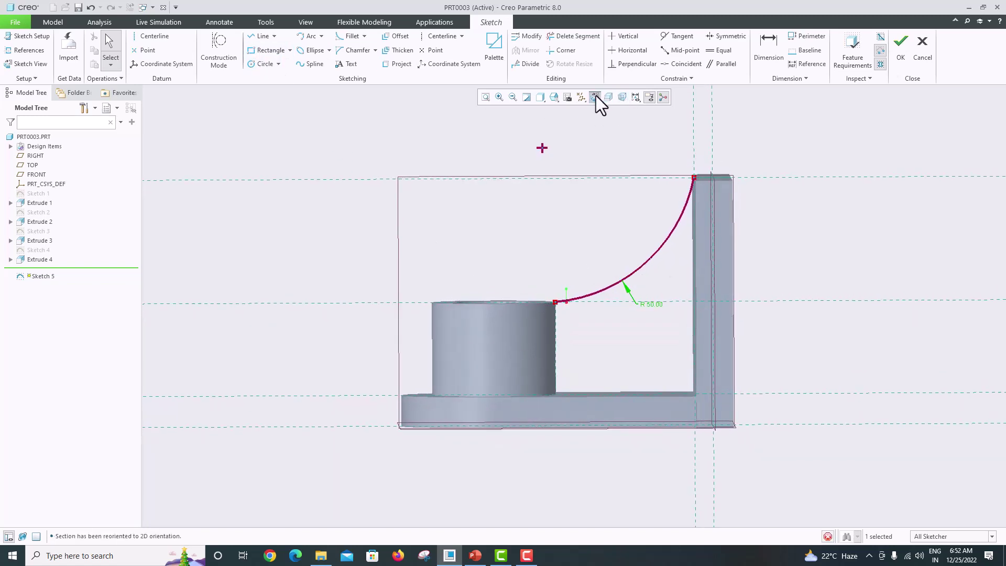
{"action": "left_click", "coordinate": [262, 37]}
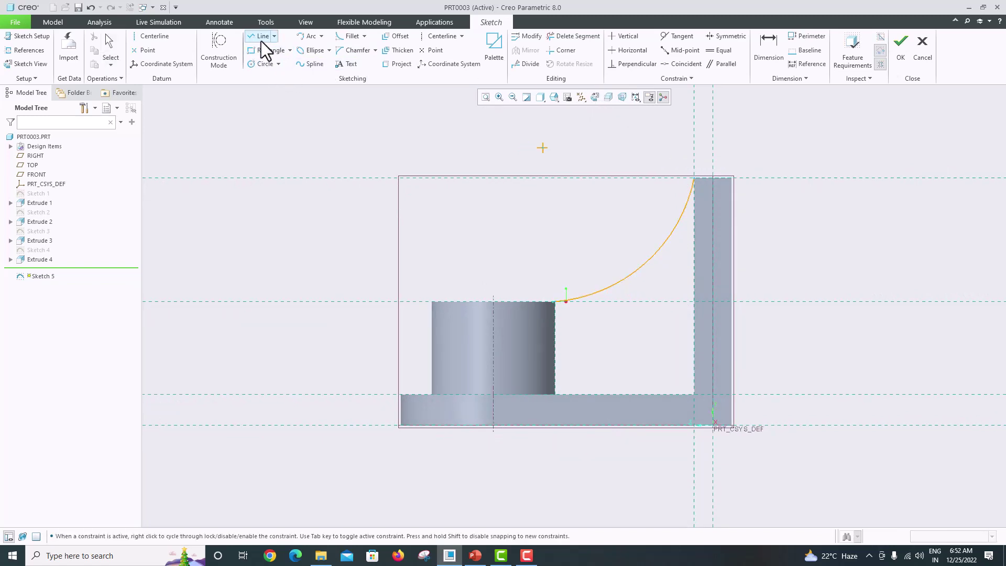
{"action": "left_click", "coordinate": [556, 301]}
{"action": "left_click", "coordinate": [562, 394]}
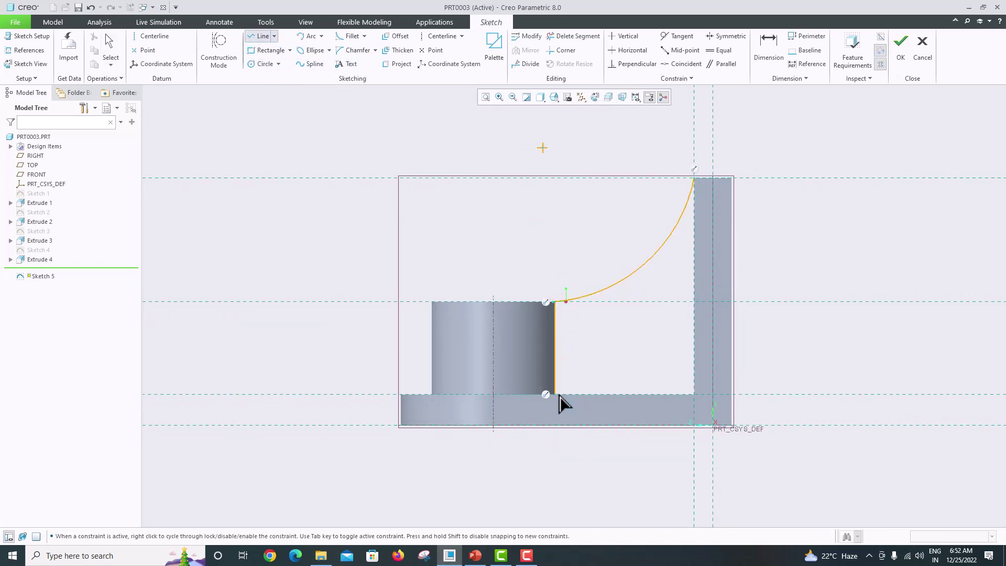
{"action": "middle_click", "coordinate": [609, 349]}
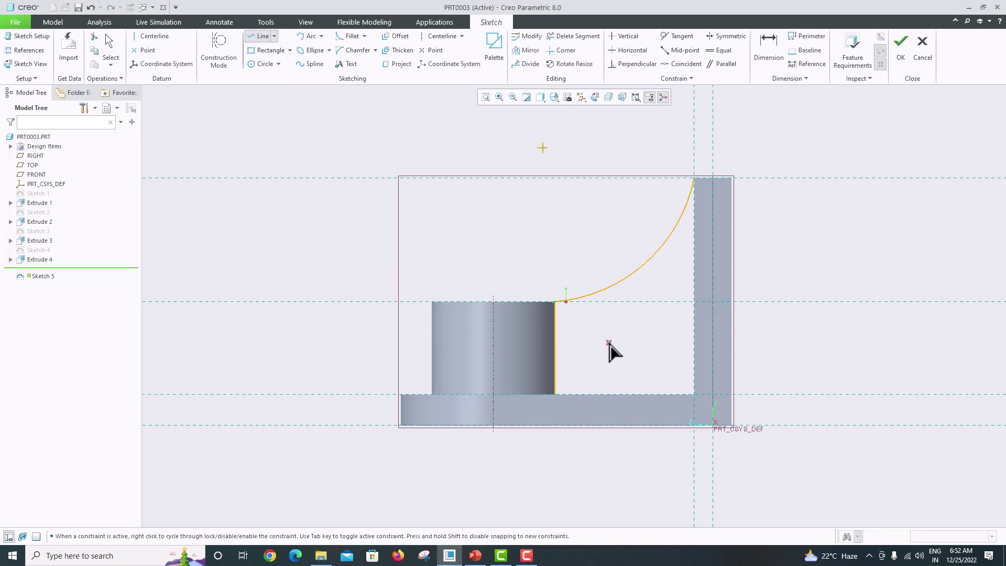
Step: Draw a vertical line along the plate's inner face from the arc's upper end to the base's upper face, and finish the sketch
{"action": "left_click", "coordinate": [696, 184]}
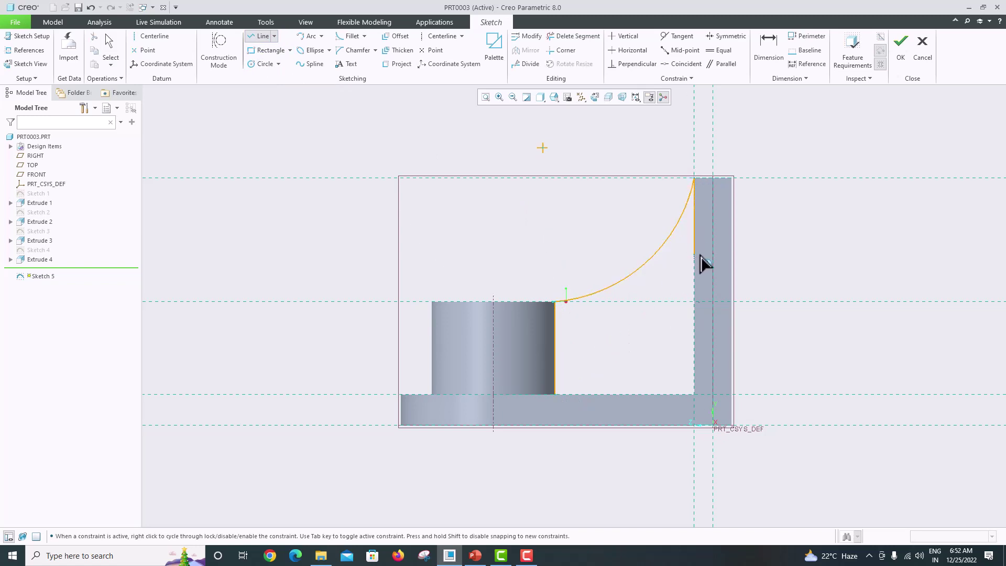
{"action": "left_click", "coordinate": [696, 394]}
{"action": "middle_click", "coordinate": [653, 343]}
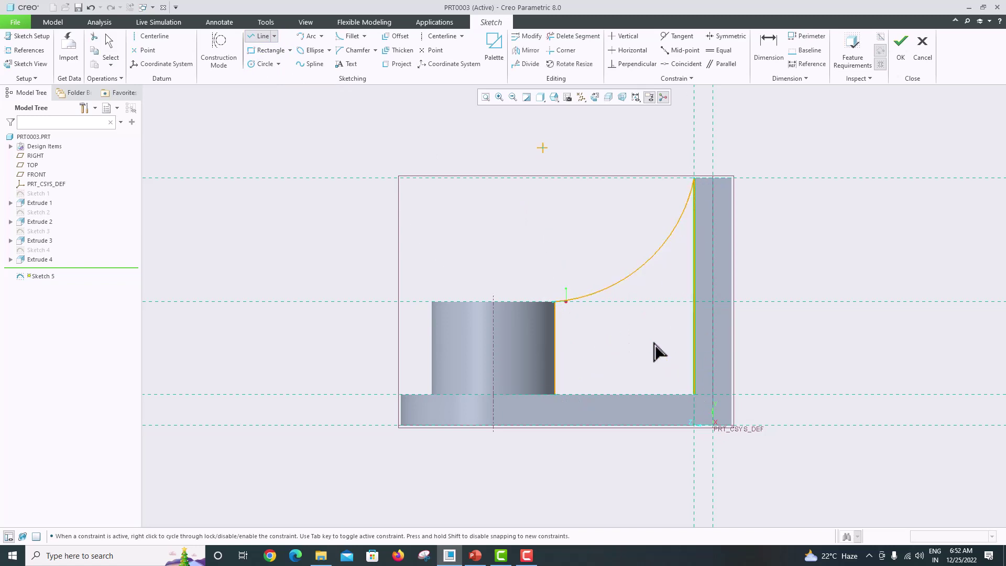
{"action": "middle_click", "coordinate": [653, 343]}
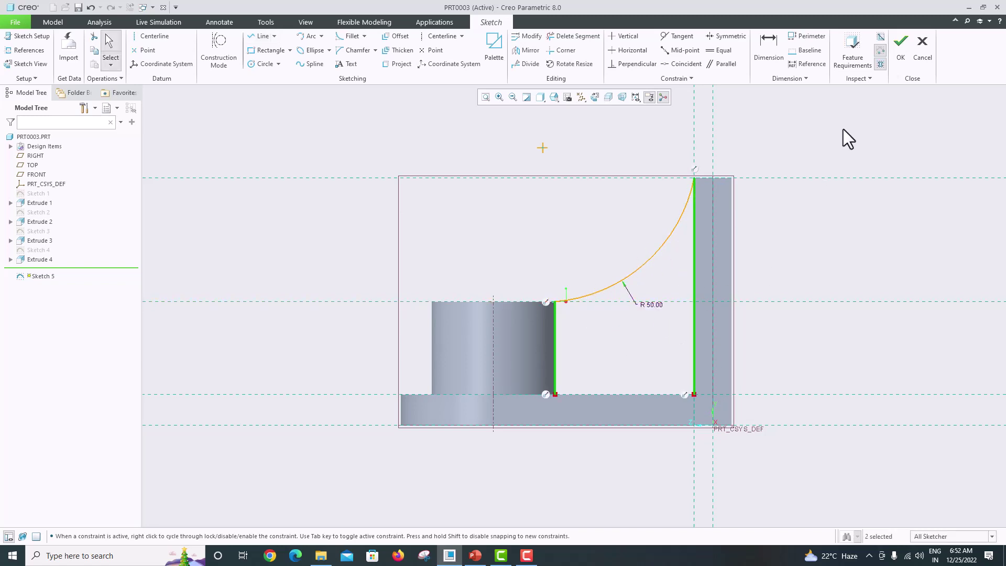
{"action": "left_click", "coordinate": [897, 55]}
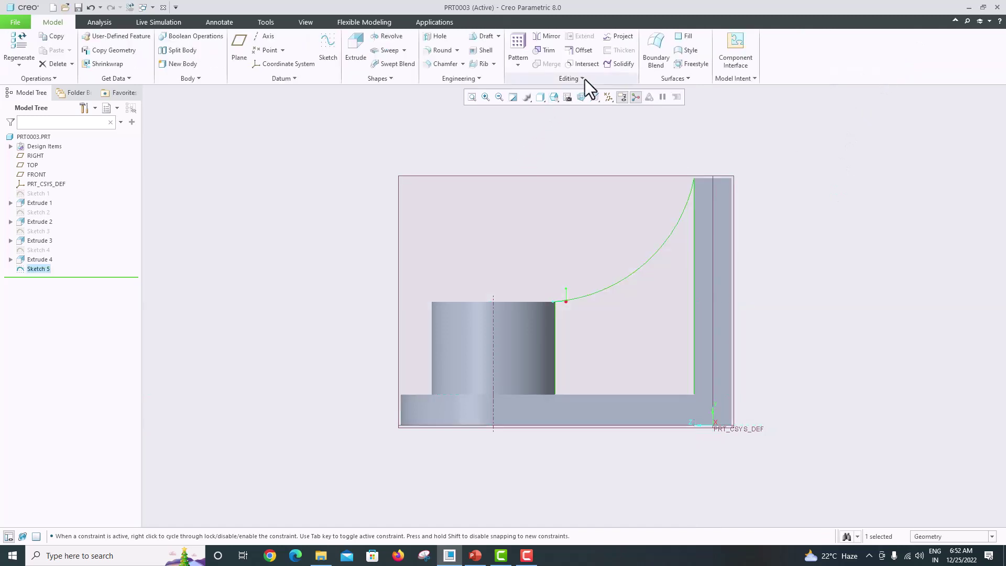
Step: Create a profile rib from the arc sketch, checking the width in the PowerPoint drawing and setting it to 10 mm
{"action": "left_click", "coordinate": [492, 63]}
{"action": "left_click", "coordinate": [504, 90]}
{"action": "middle_click_drag", "start_coordinate": [513, 190], "coordinate": [519, 255]}
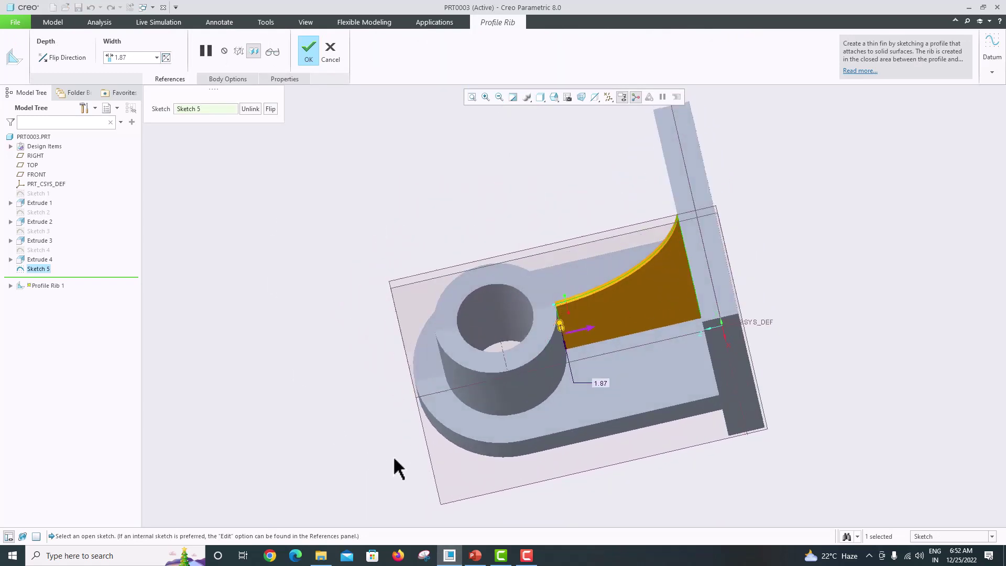
{"action": "left_click", "coordinate": [475, 555]}
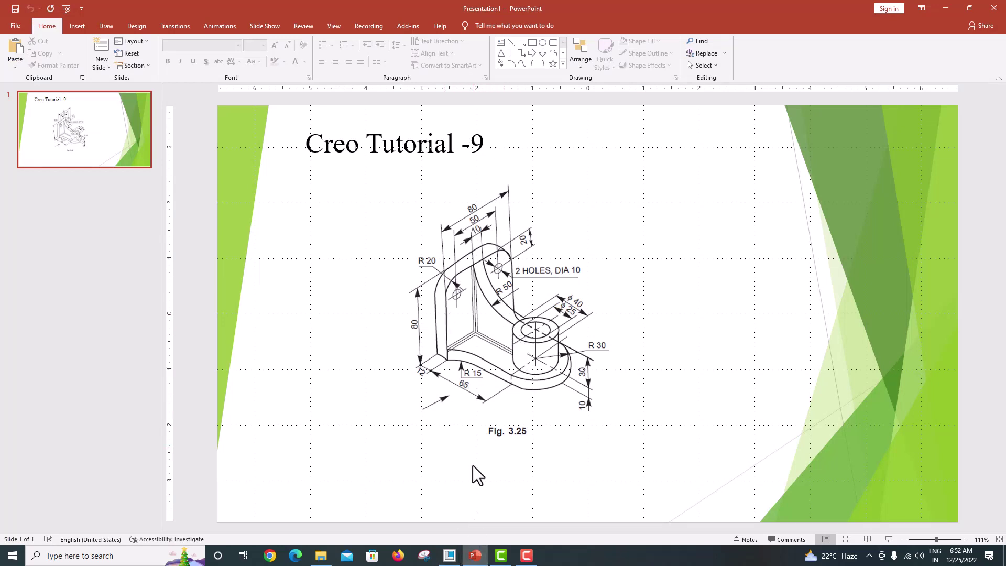
{"action": "left_click", "coordinate": [450, 555]}
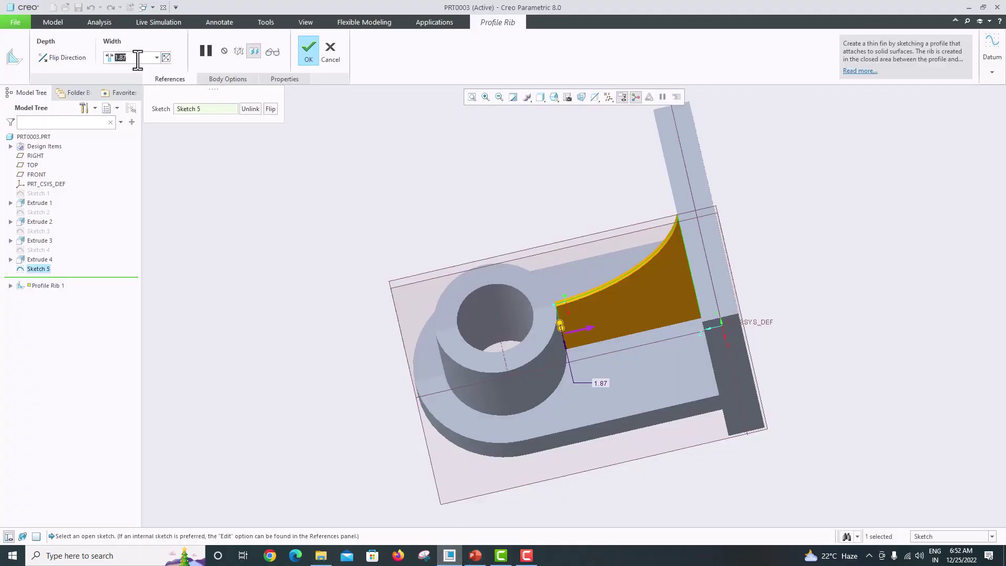
{"action": "type", "text": "10"}
{"action": "key", "text": "Return"}
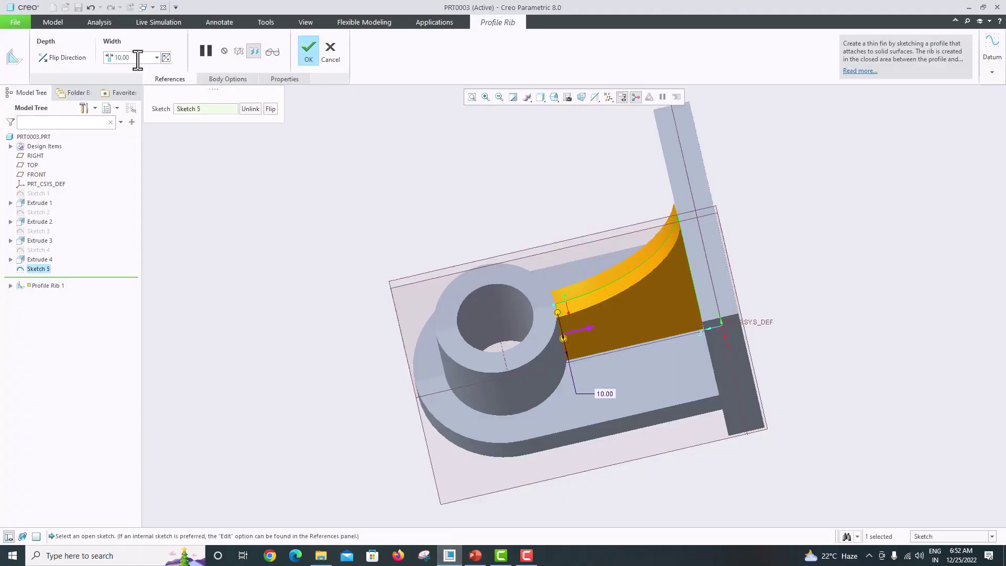
{"action": "left_click", "coordinate": [314, 53]}
{"action": "middle_click_drag", "start_coordinate": [367, 199], "coordinate": [481, 264]}
{"action": "key", "text": "ctrl+d"}
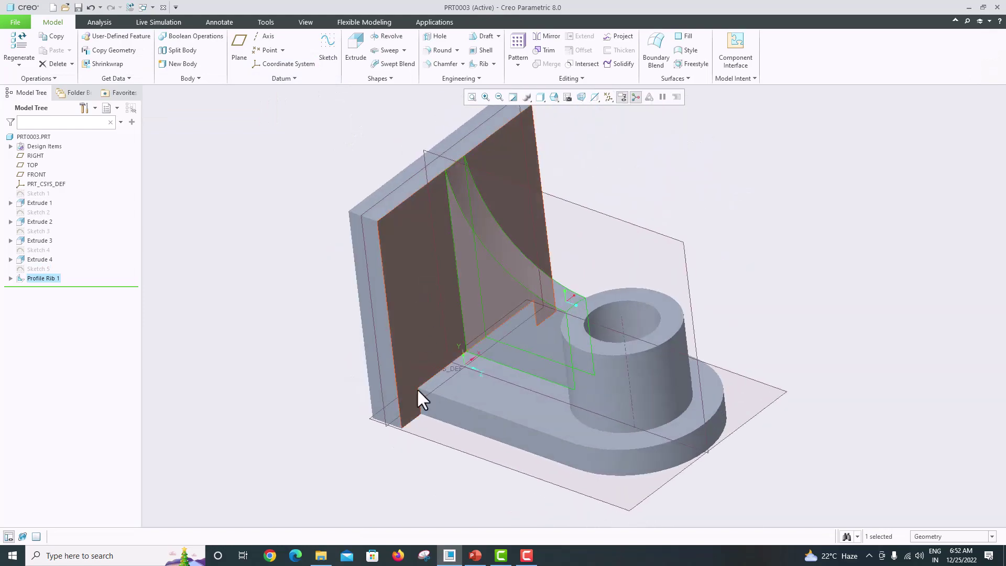
Step: Check the plate holes in the PowerPoint drawing, and start a sketch on the plate's inner face, viewed straight on
{"action": "key", "text": "alt+Tab"}
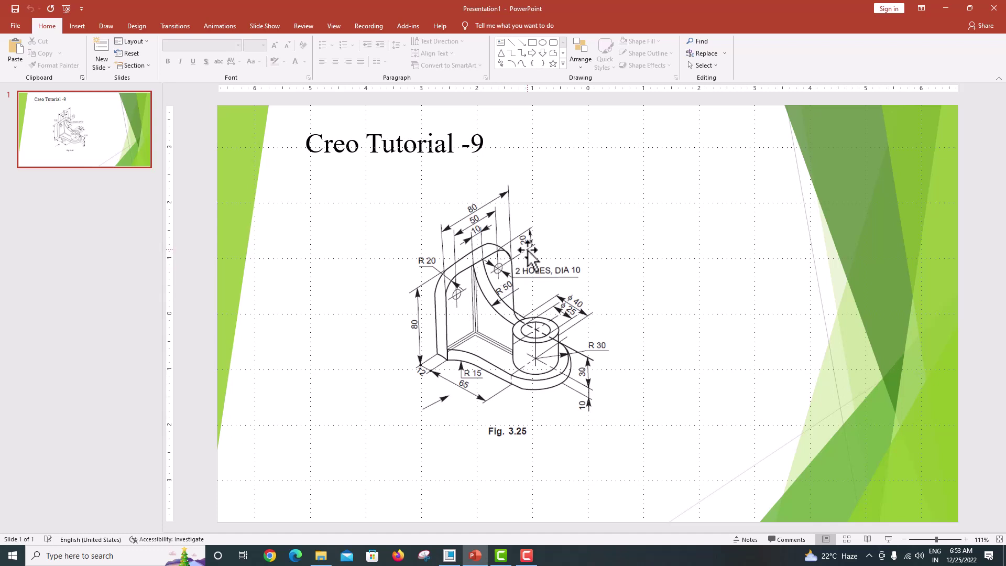
{"action": "left_click", "coordinate": [449, 555]}
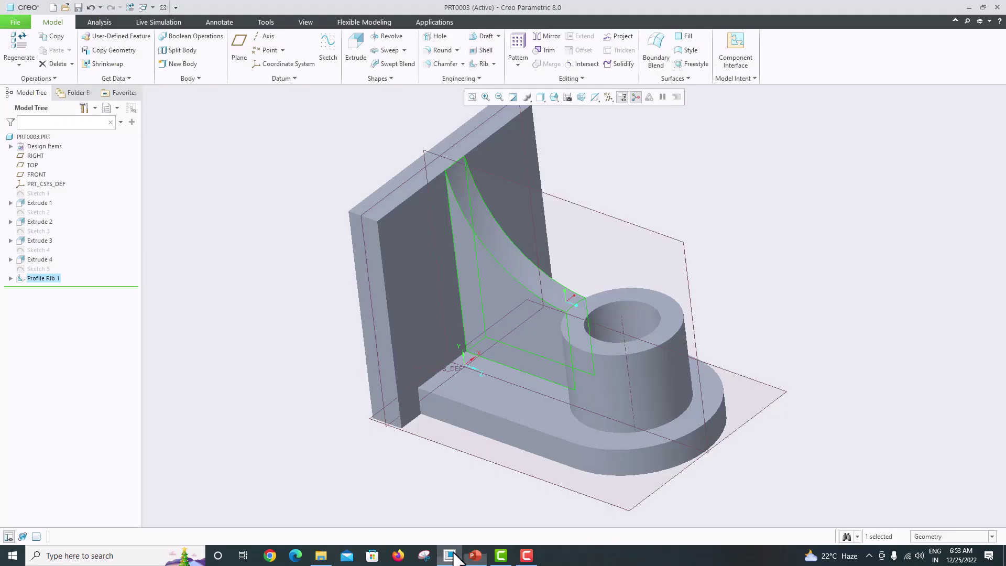
{"action": "left_click", "coordinate": [425, 258]}
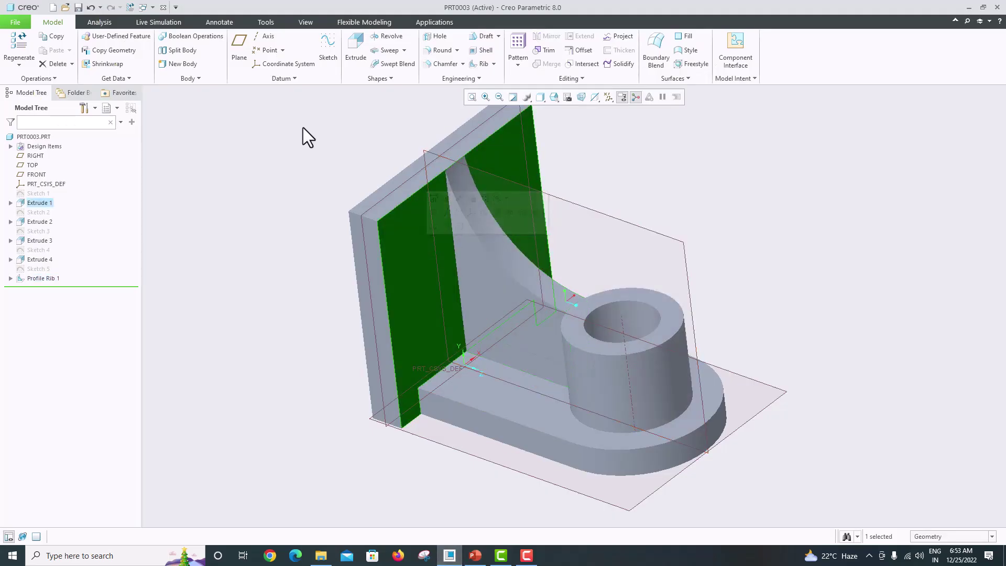
{"action": "left_click", "coordinate": [328, 48]}
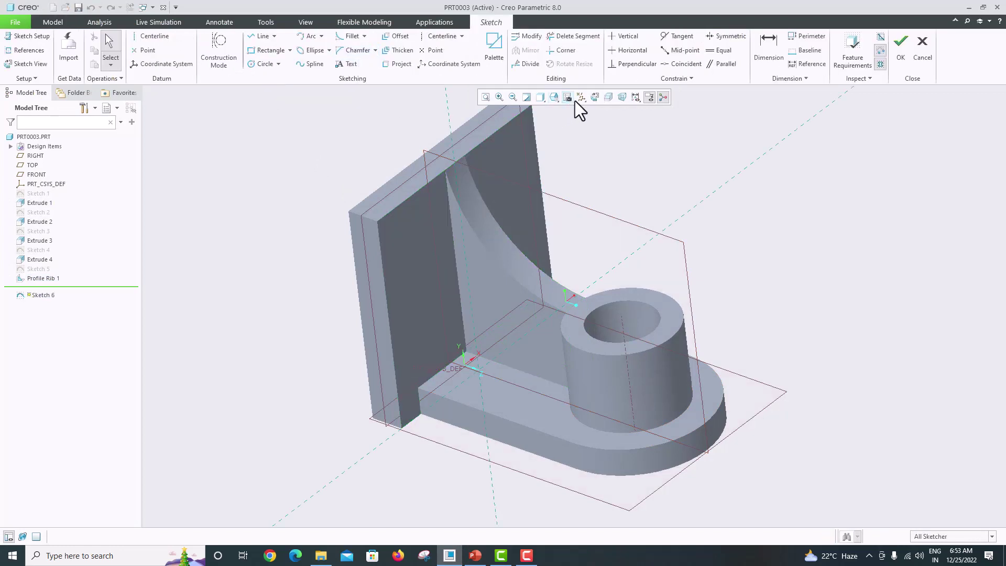
{"action": "left_click", "coordinate": [594, 97]}
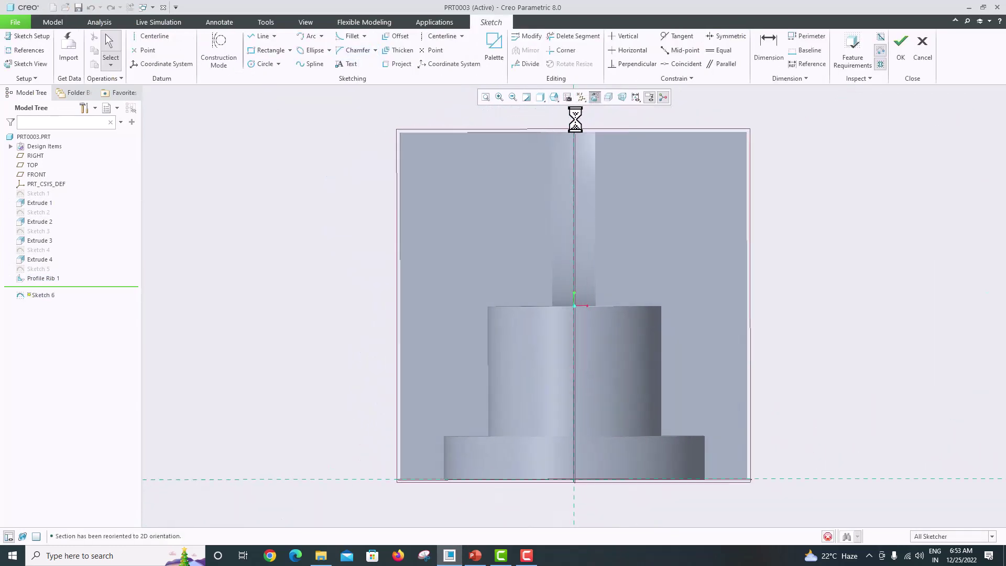
Step: Draw a vertical centerline through the middle of the plate on the RIGHT plane reference
{"action": "left_click", "coordinate": [442, 36]}
{"action": "left_click", "coordinate": [574, 157]}
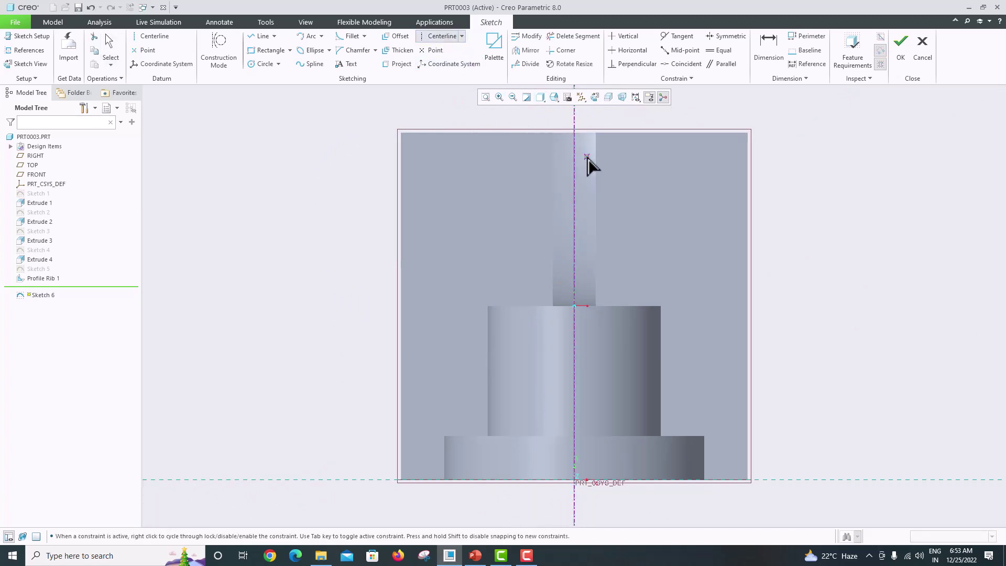
{"action": "middle_click", "coordinate": [600, 185]}
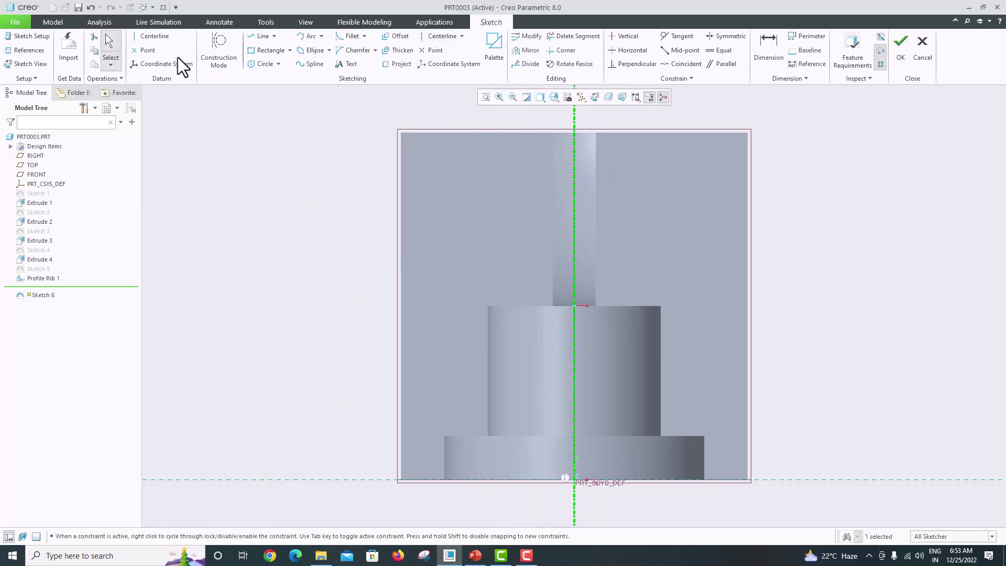
Step: Add the plate's top face and both side faces as sketch references
{"action": "left_click", "coordinate": [34, 50]}
{"action": "left_click", "coordinate": [521, 133]}
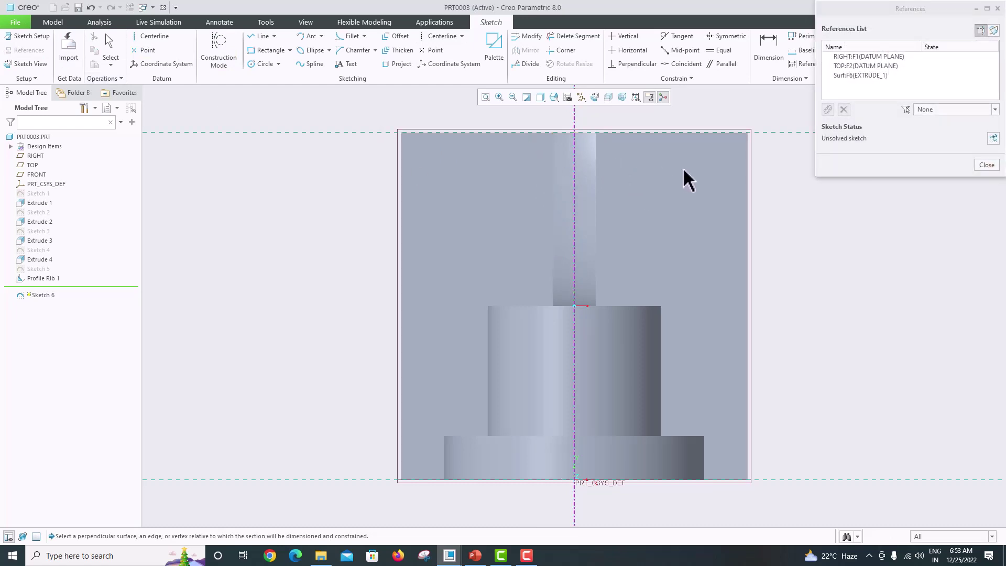
{"action": "left_click", "coordinate": [746, 170]}
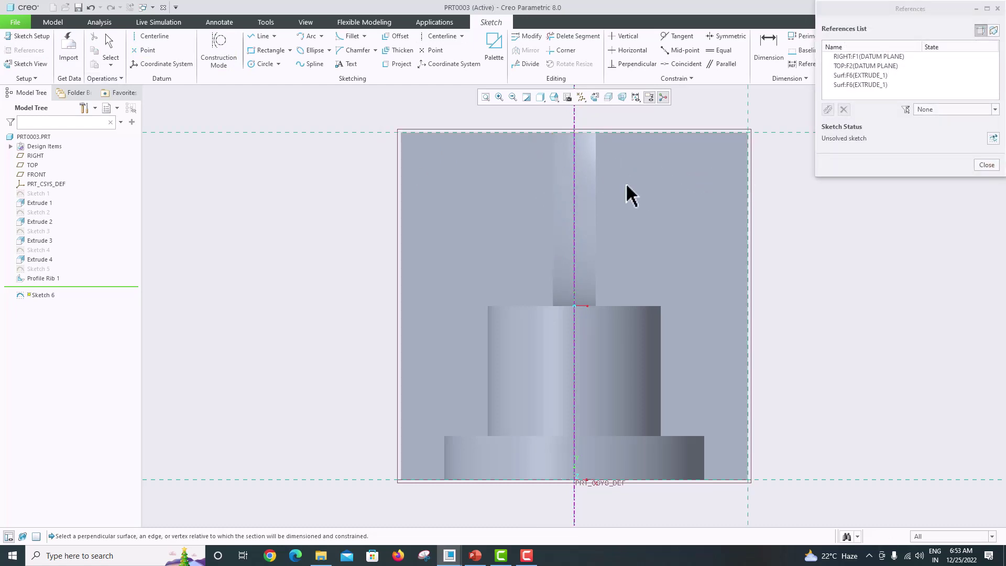
{"action": "left_click", "coordinate": [402, 173]}
{"action": "left_click", "coordinate": [986, 165]}
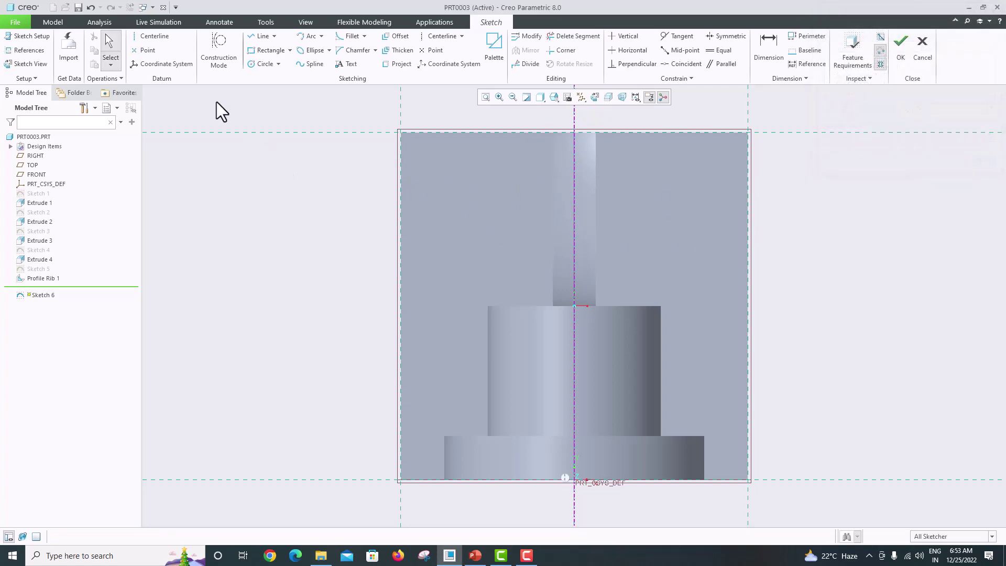
Step: Draw two equal circles of about 12 mm diameter at the same height near the plate's upper corners, one on each side of the rib
{"action": "left_click", "coordinate": [263, 65]}
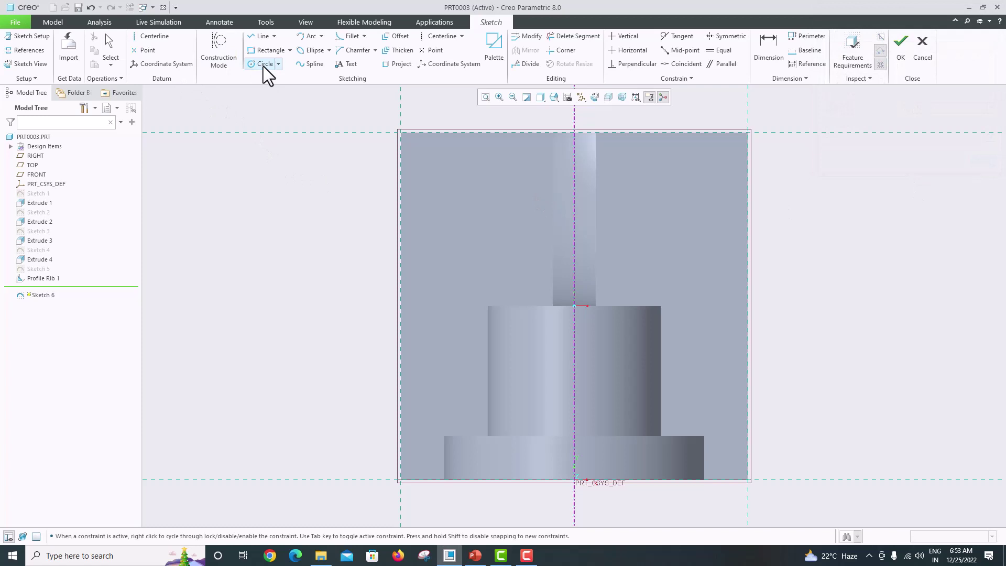
{"action": "left_click", "coordinate": [476, 184]}
{"action": "left_click", "coordinate": [494, 206]}
{"action": "left_click", "coordinate": [662, 185]}
{"action": "left_click", "coordinate": [681, 203]}
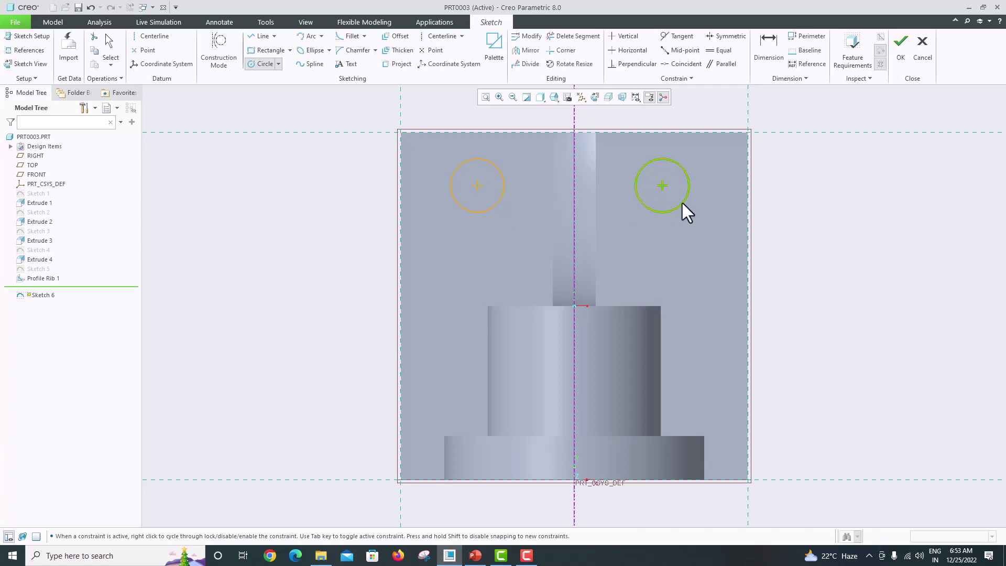
{"action": "middle_click", "coordinate": [709, 198]}
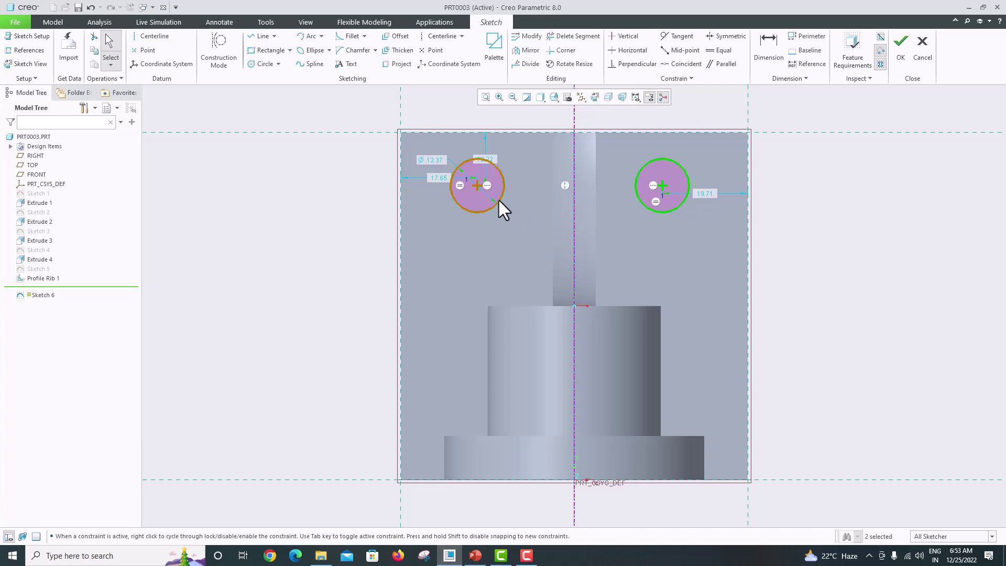
Step: Constrain the two circle centers to be symmetric about the vertical centerline
{"action": "left_click", "coordinate": [720, 36]}
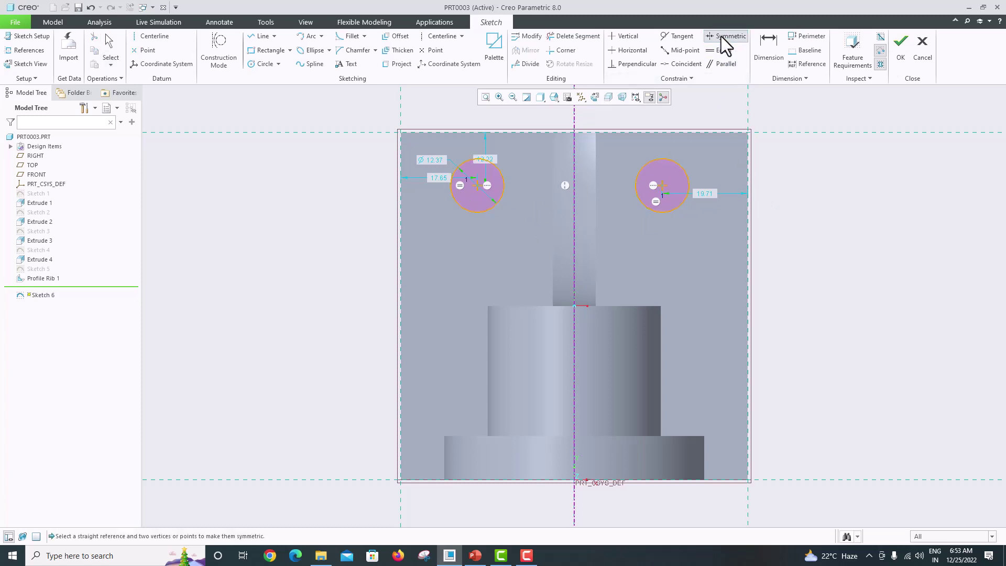
{"action": "left_click", "coordinate": [477, 185]}
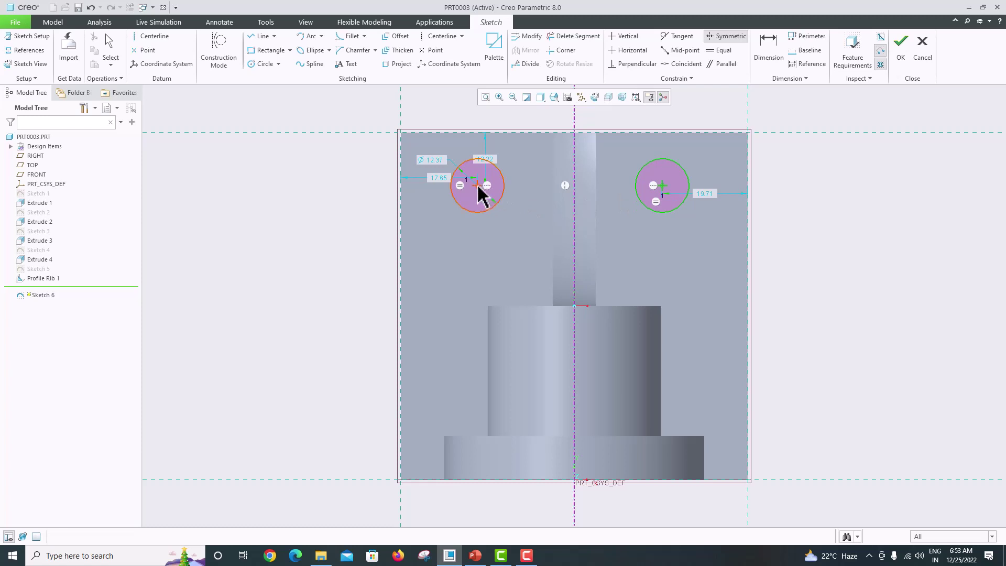
{"action": "left_click", "coordinate": [572, 154]}
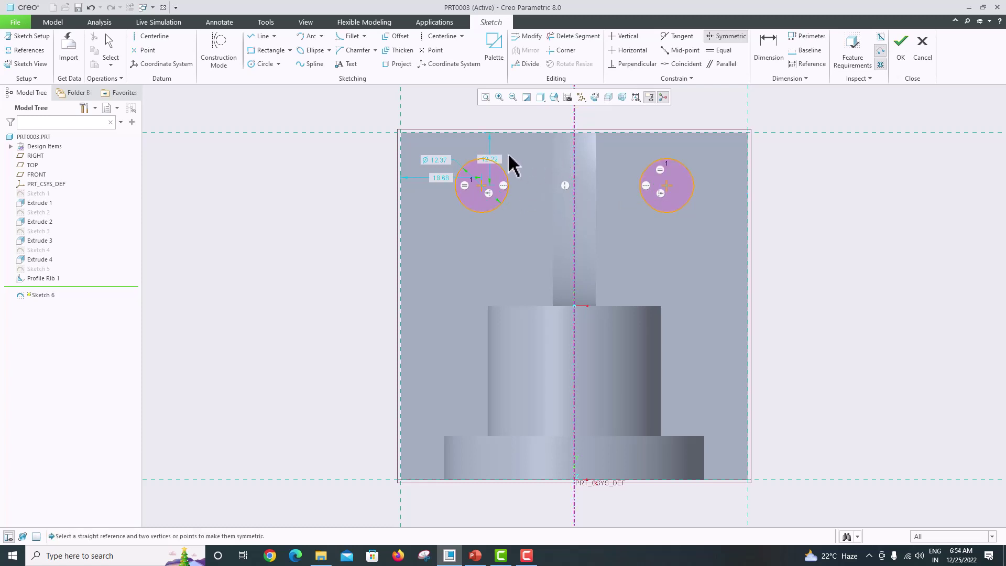
Step: Check the hole size in the PowerPoint drawing and set the circles' diameter to 10 mm
{"action": "left_click", "coordinate": [475, 556]}
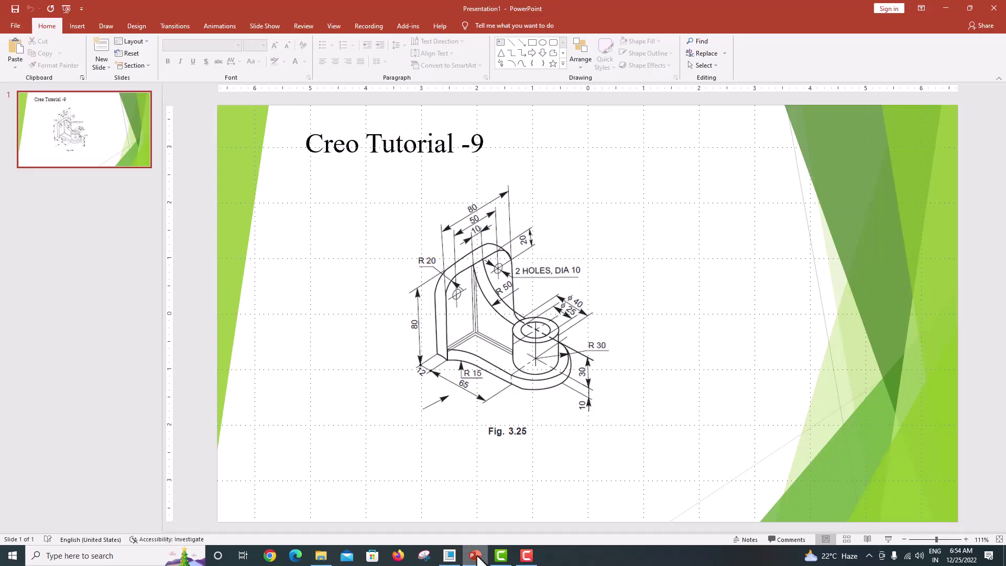
{"action": "left_click", "coordinate": [449, 555]}
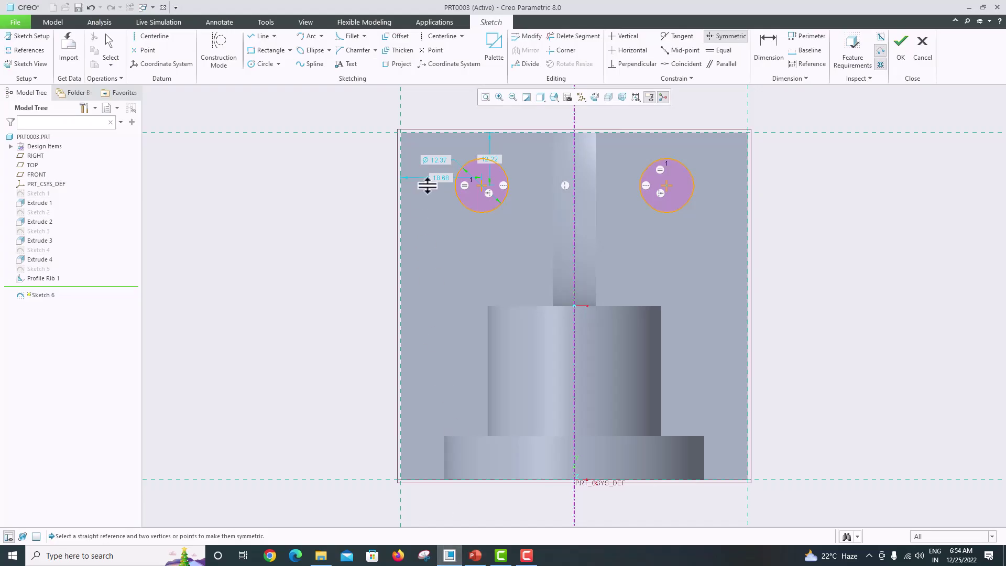
{"action": "middle_click", "coordinate": [426, 185]}
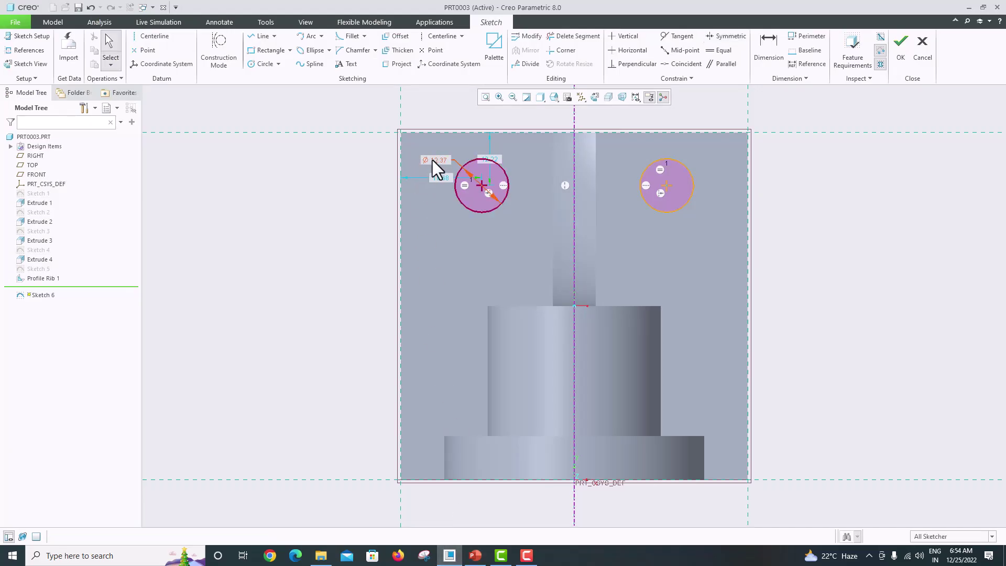
{"action": "double_click", "coordinate": [432, 160]}
{"action": "type", "text": "10"}
{"action": "key", "text": "Return"}
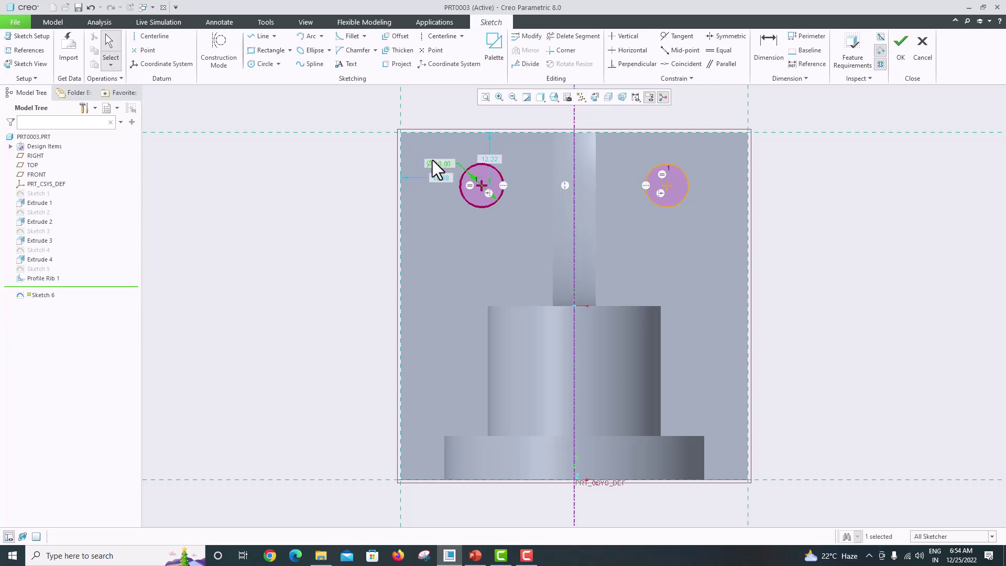
Step: Check the hole position in the PowerPoint drawing and set the circle centers' distance from the plate's top edge to 20 mm
{"action": "left_click", "coordinate": [475, 555]}
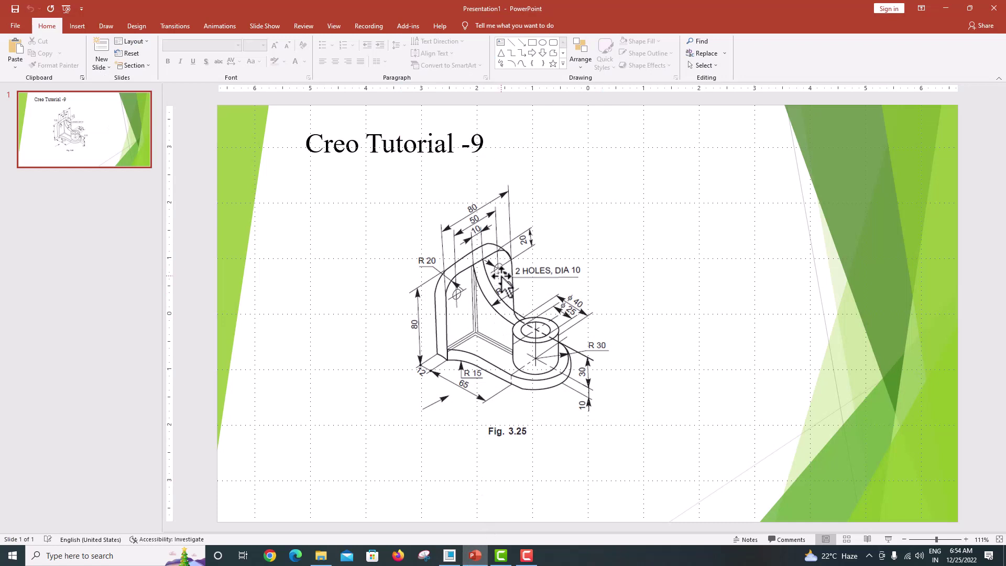
{"action": "left_click", "coordinate": [449, 555]}
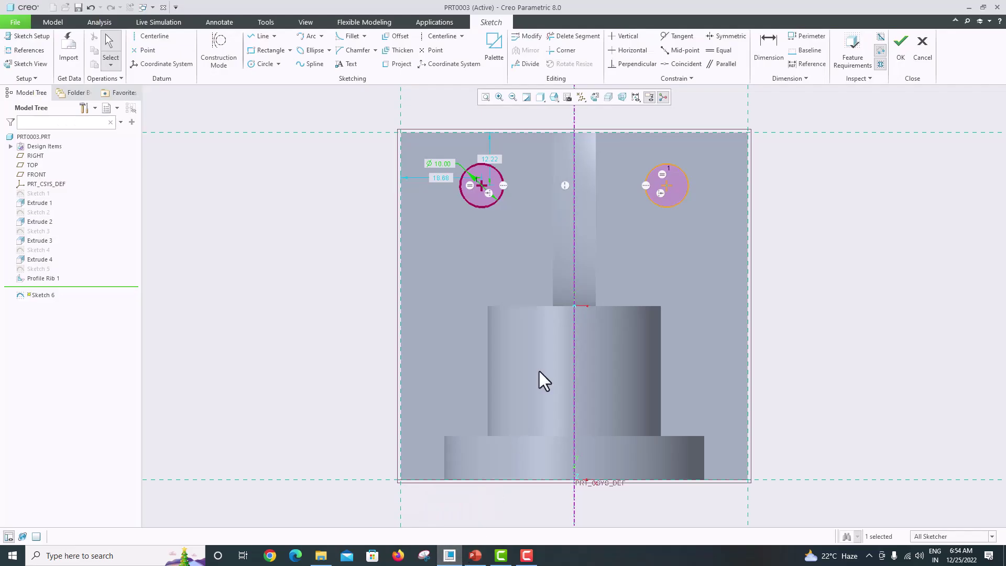
{"action": "double_click", "coordinate": [496, 158]}
{"action": "type", "text": "20"}
{"action": "key", "text": "Return"}
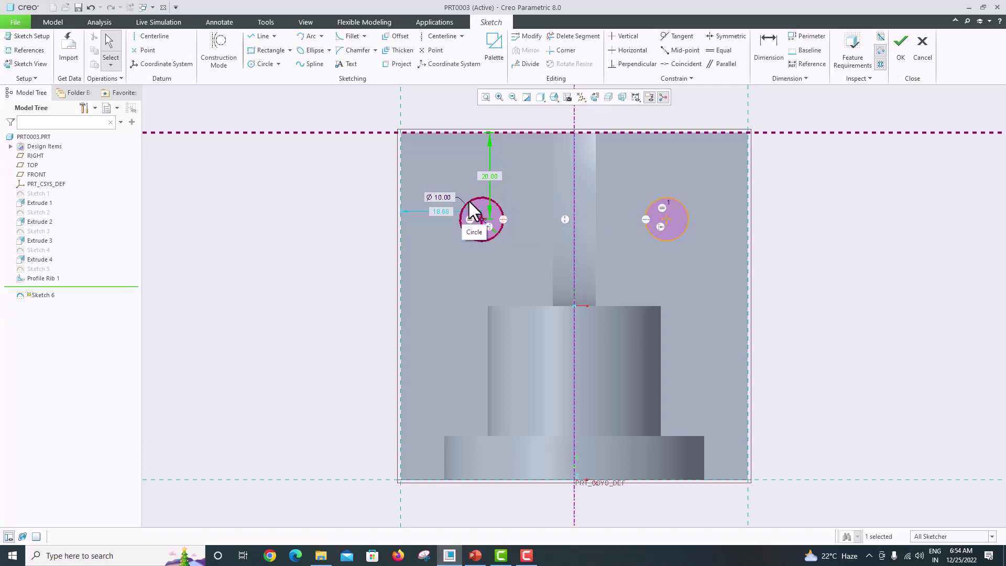
Step: Dimension the horizontal distance between the two circle centers as 50 mm
{"action": "left_click", "coordinate": [775, 50]}
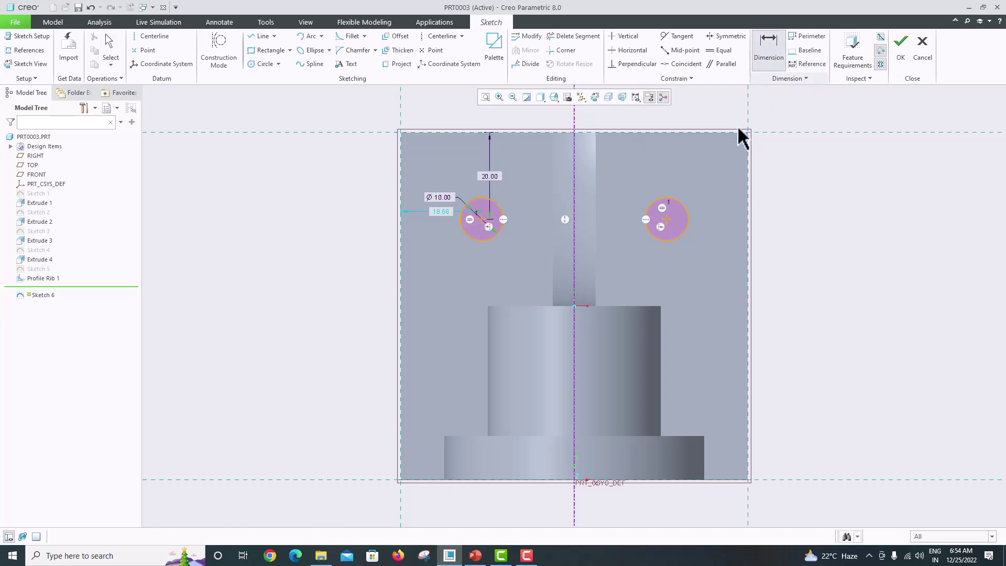
{"action": "left_click", "coordinate": [666, 220]}
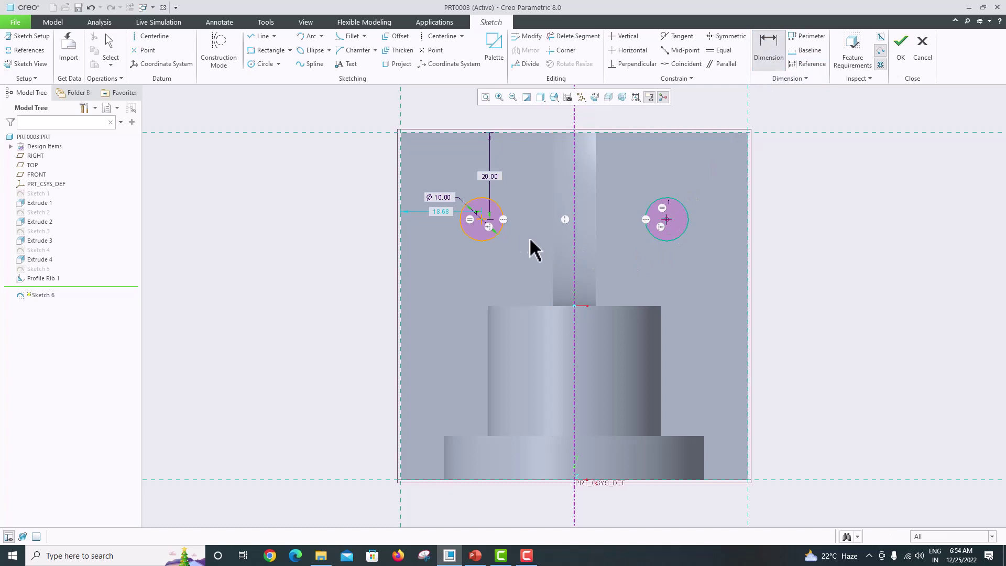
{"action": "left_click", "coordinate": [481, 220]}
{"action": "middle_click", "coordinate": [538, 194]}
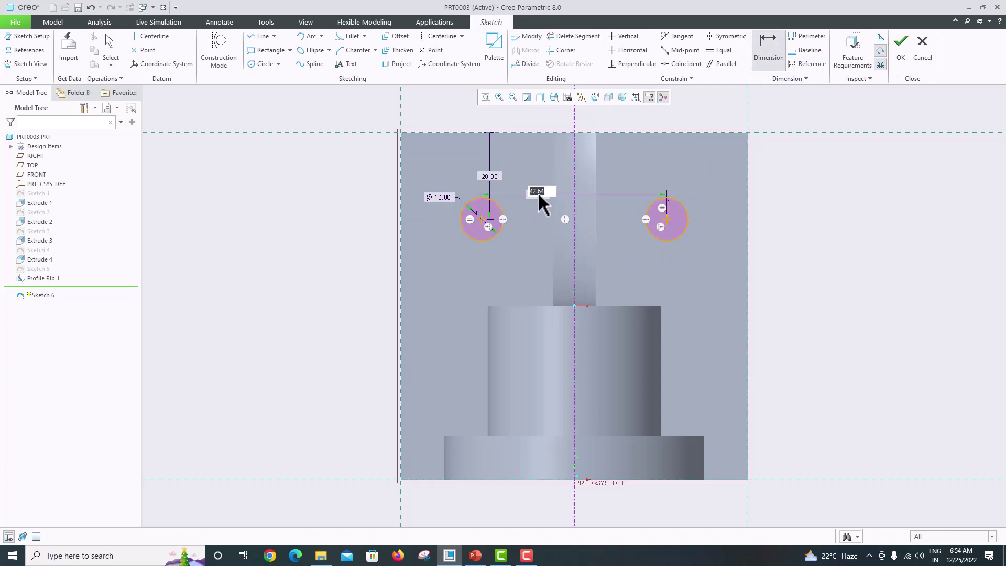
{"action": "type", "text": "50"}
{"action": "key", "text": "Return"}
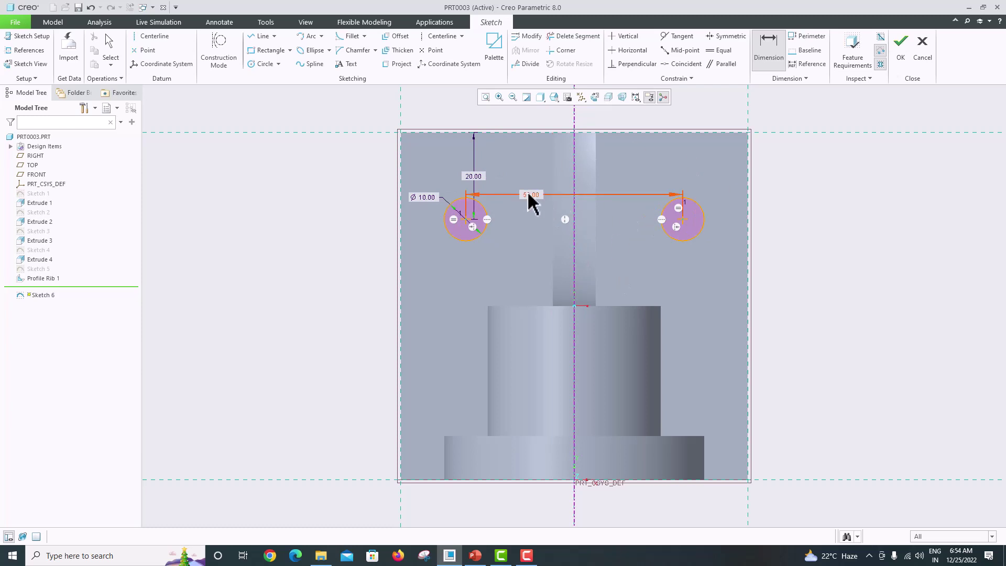
{"action": "middle_click", "coordinate": [538, 194]}
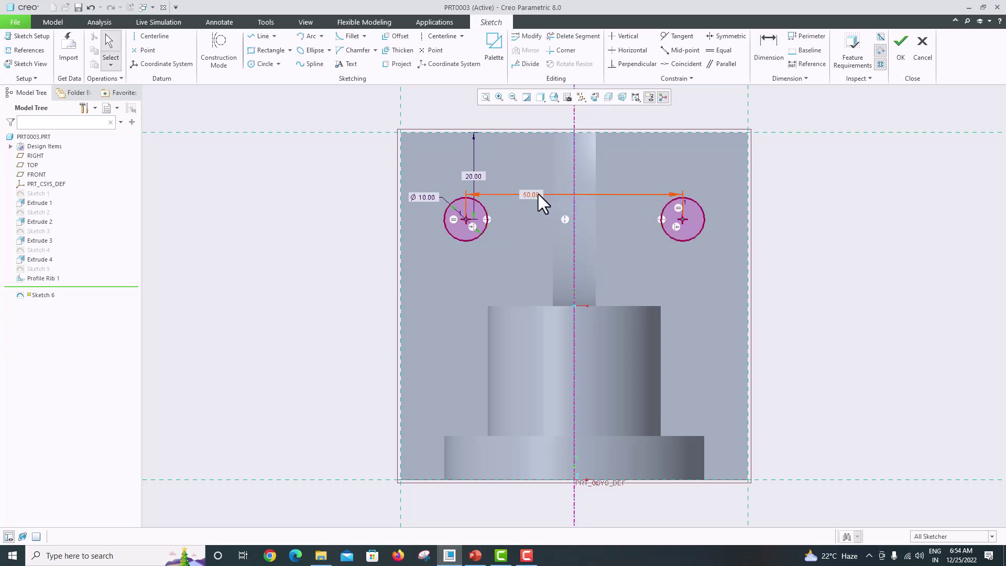
Step: Move the spacing, height and diameter dimensions clear of the circles and finish the sketch
{"action": "left_click_drag", "start_coordinate": [538, 194], "coordinate": [544, 250]}
{"action": "left_click_drag", "start_coordinate": [463, 177], "coordinate": [481, 177]}
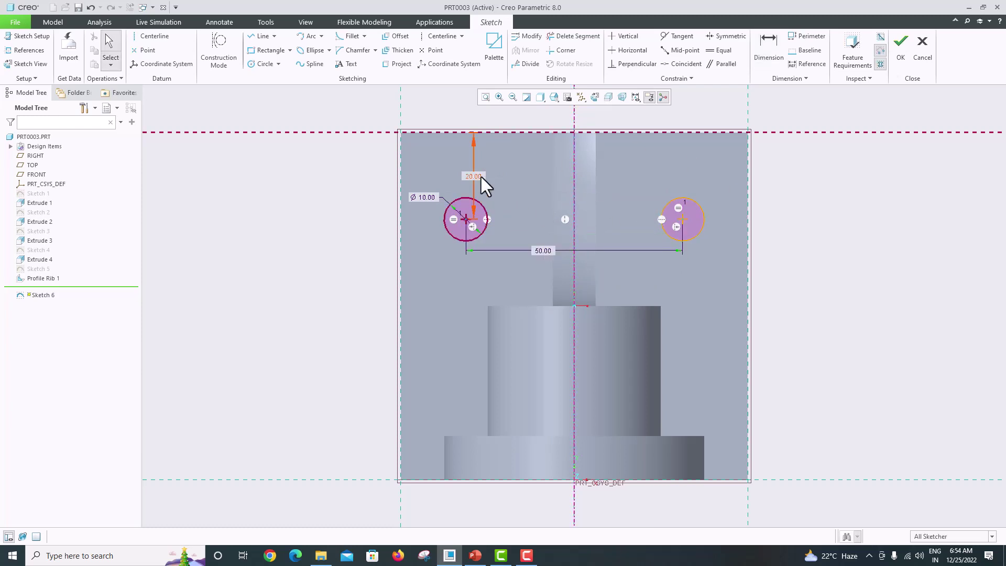
{"action": "left_click_drag", "start_coordinate": [425, 197], "coordinate": [412, 185]}
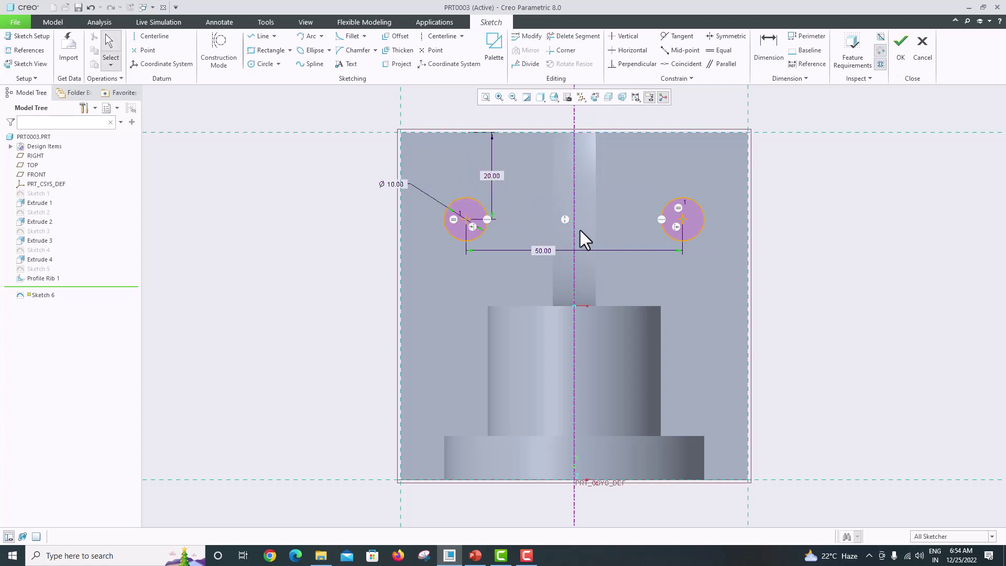
{"action": "left_click", "coordinate": [903, 55]}
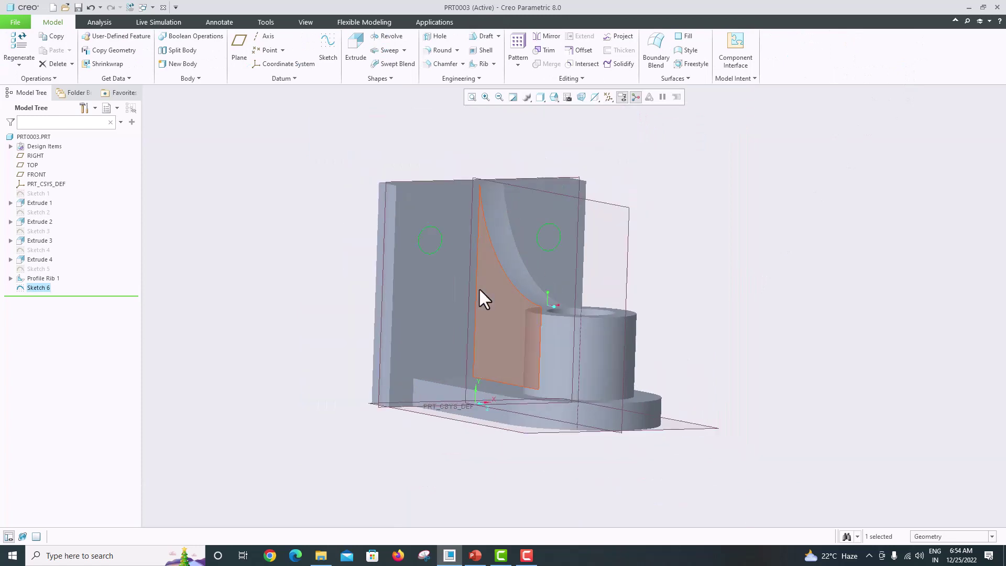
Step: Extrude the two-circle sketch into the plate as a material-removing cut with the depth option To Next
{"action": "left_click", "coordinate": [354, 58]}
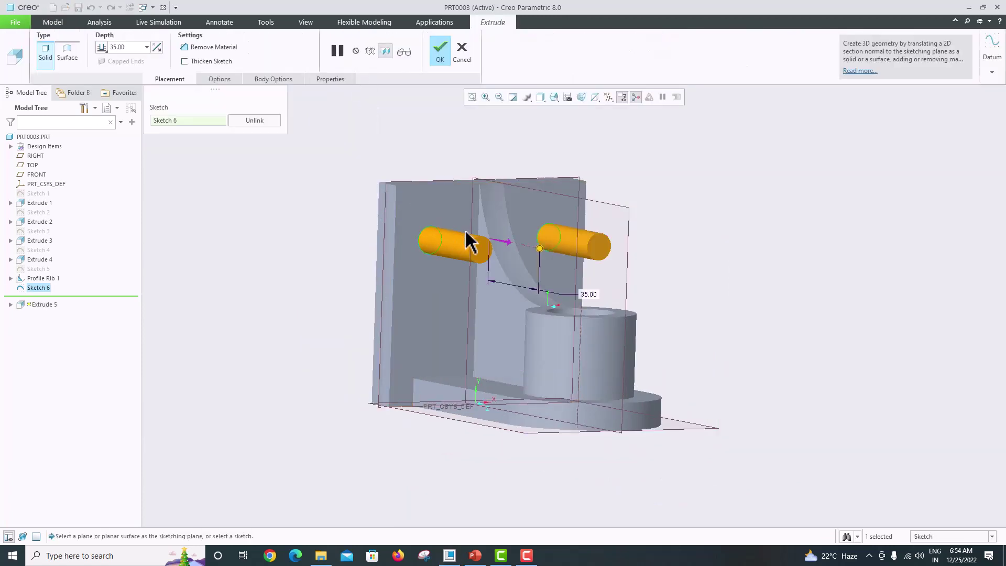
{"action": "left_click", "coordinate": [498, 239]}
{"action": "left_click", "coordinate": [104, 51]}
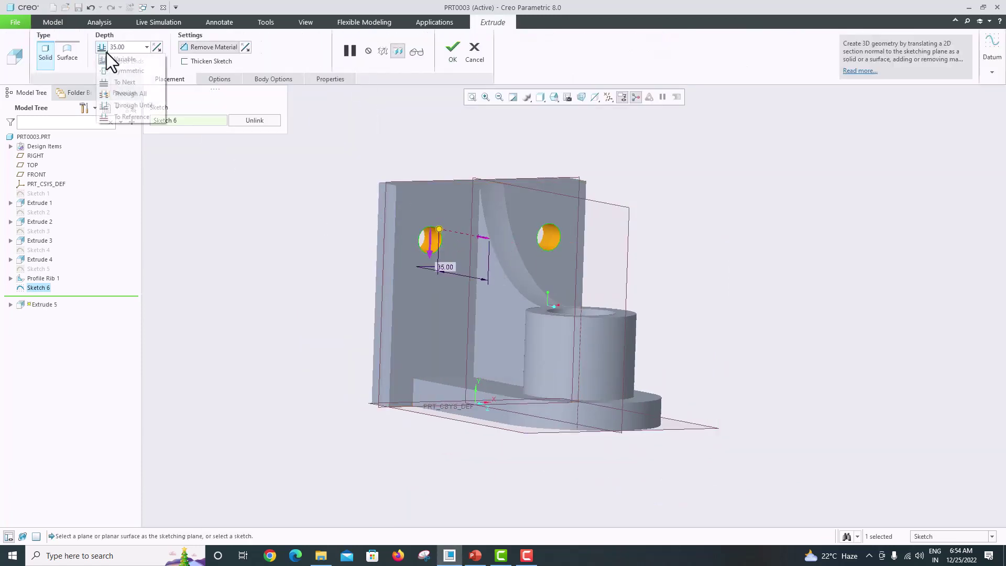
{"action": "left_click", "coordinate": [123, 86]}
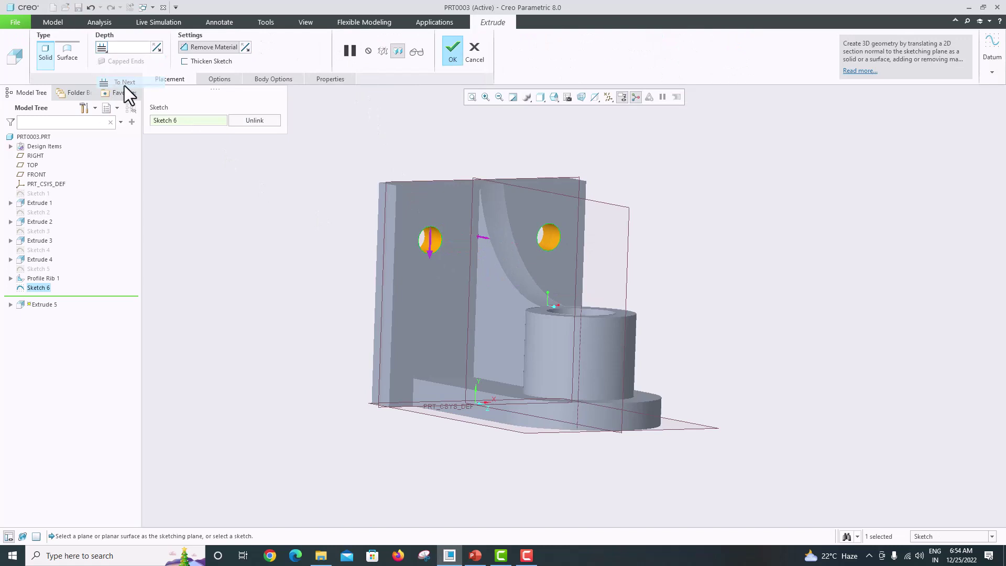
{"action": "left_click", "coordinate": [449, 55]}
{"action": "middle_click_drag", "start_coordinate": [600, 246], "coordinate": [667, 262]}
Step: Check the base radius in the PowerPoint drawing and round the two vertical edges where the base meets the plate to 15 mm
{"action": "left_click", "coordinate": [483, 553]}
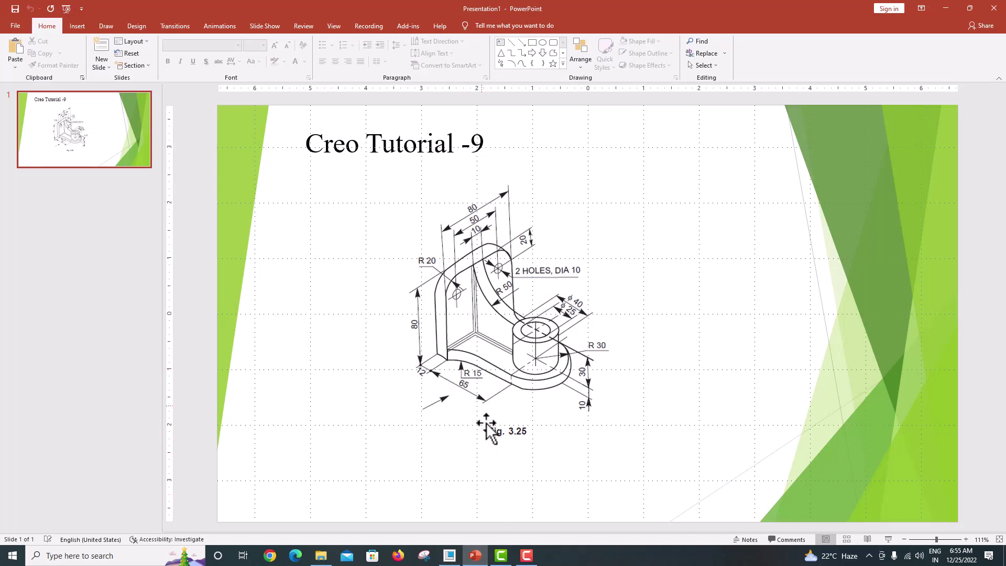
{"action": "left_click", "coordinate": [450, 555]}
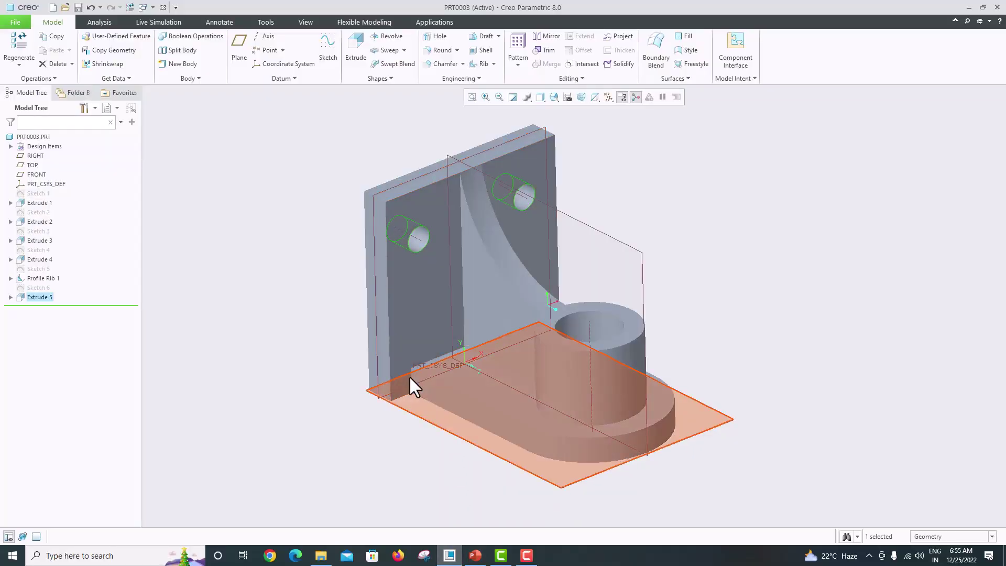
{"action": "middle_click_drag", "start_coordinate": [466, 396], "coordinate": [577, 388]}
{"action": "left_click", "coordinate": [412, 404]}
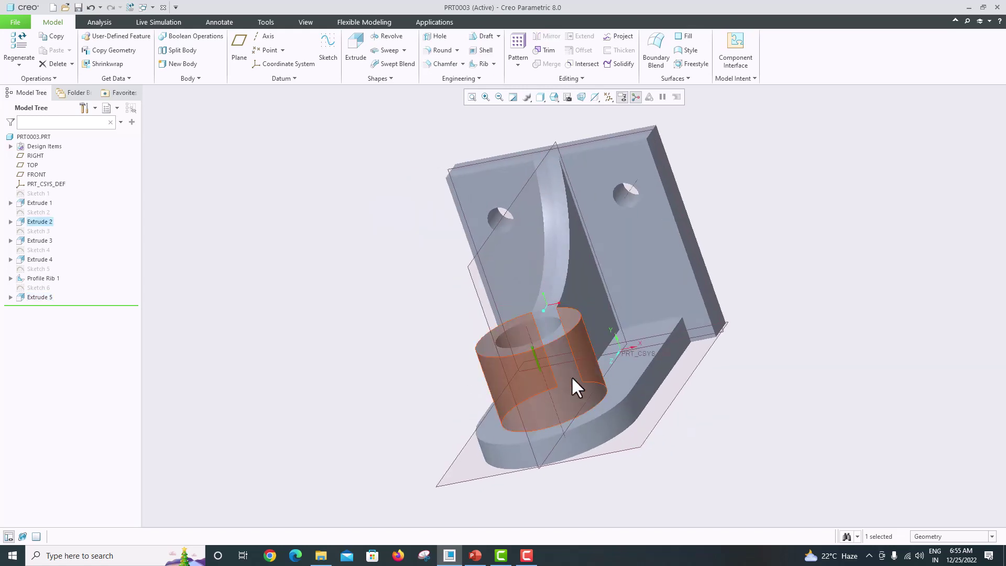
{"action": "left_click", "coordinate": [684, 323], "text": "ctrl"}
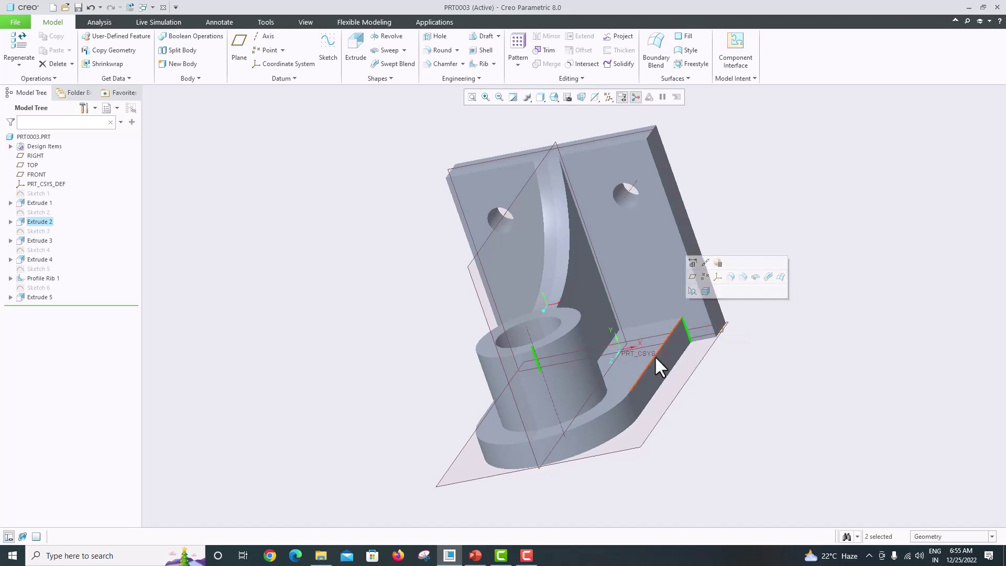
{"action": "middle_click_drag", "start_coordinate": [655, 365], "coordinate": [703, 353]}
{"action": "left_click", "coordinate": [439, 50]}
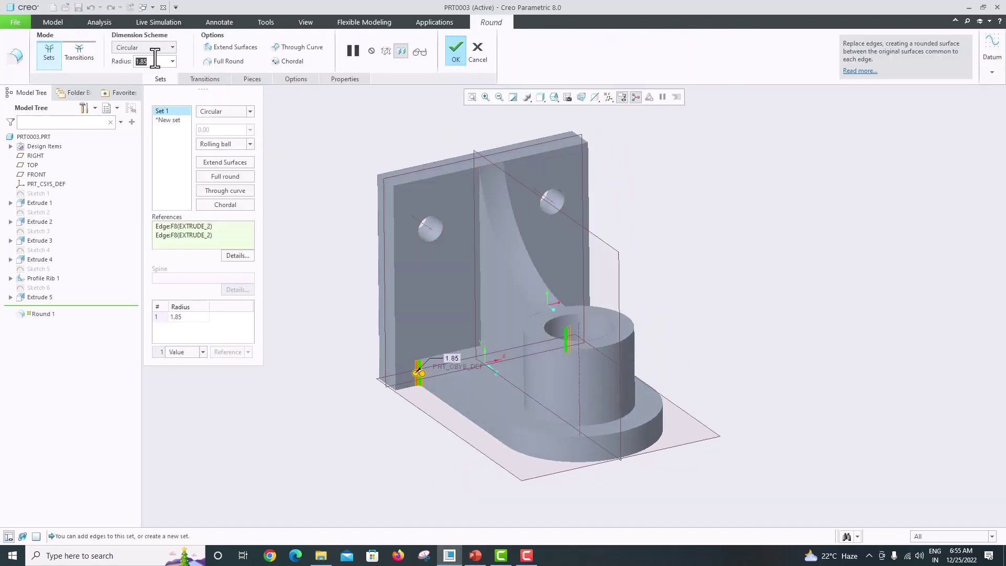
{"action": "double_click", "coordinate": [155, 61]}
{"action": "type", "text": "15"}
{"action": "key", "text": "Return"}
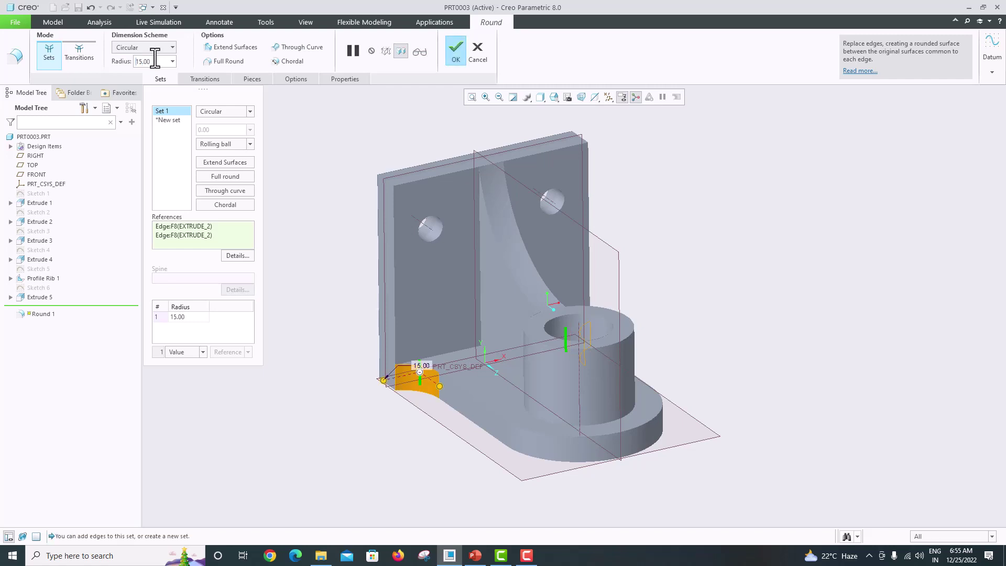
{"action": "left_click", "coordinate": [462, 55]}
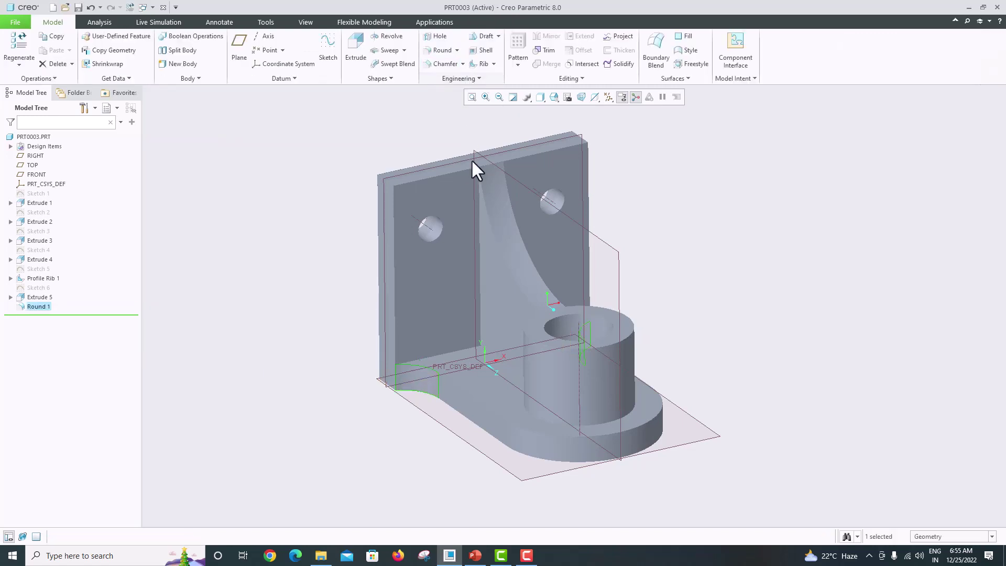
Step: Check the corner radius in the PowerPoint drawing and round the plate's two upper corner edges to 20 mm
{"action": "middle_click_drag", "start_coordinate": [472, 163], "coordinate": [488, 221]}
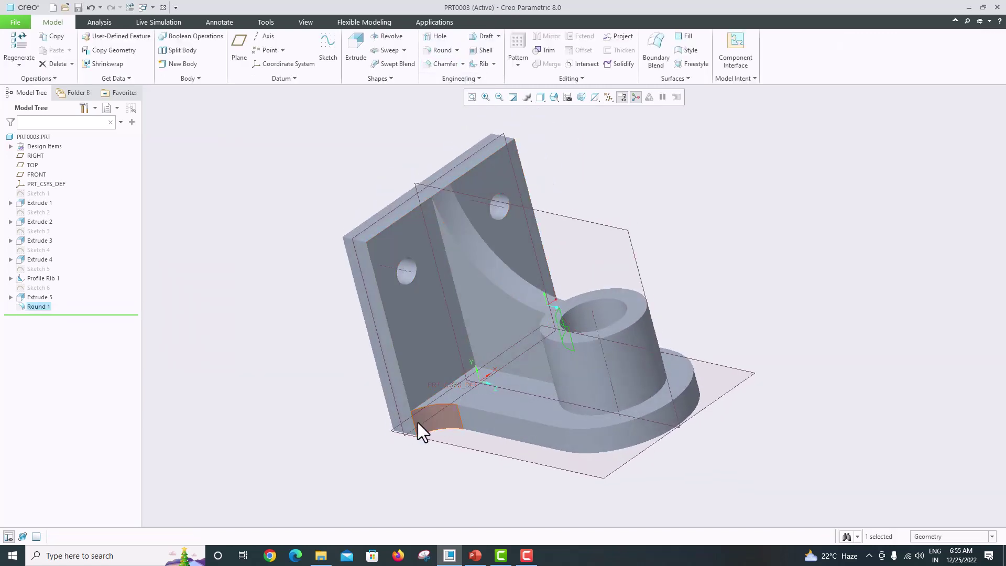
{"action": "left_click", "coordinate": [477, 556]}
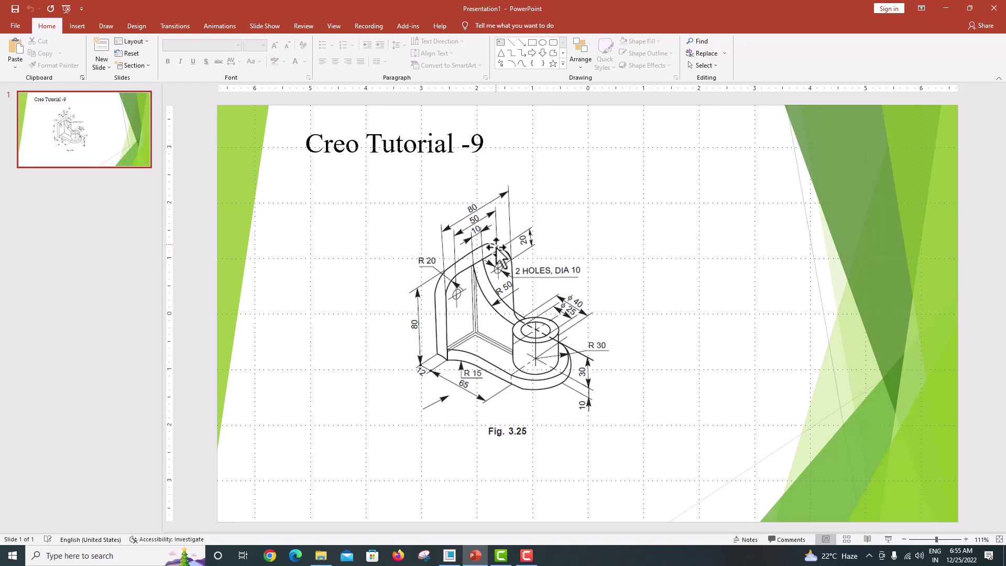
{"action": "left_click", "coordinate": [449, 555]}
{"action": "middle_click_drag", "start_coordinate": [442, 367], "coordinate": [434, 382]}
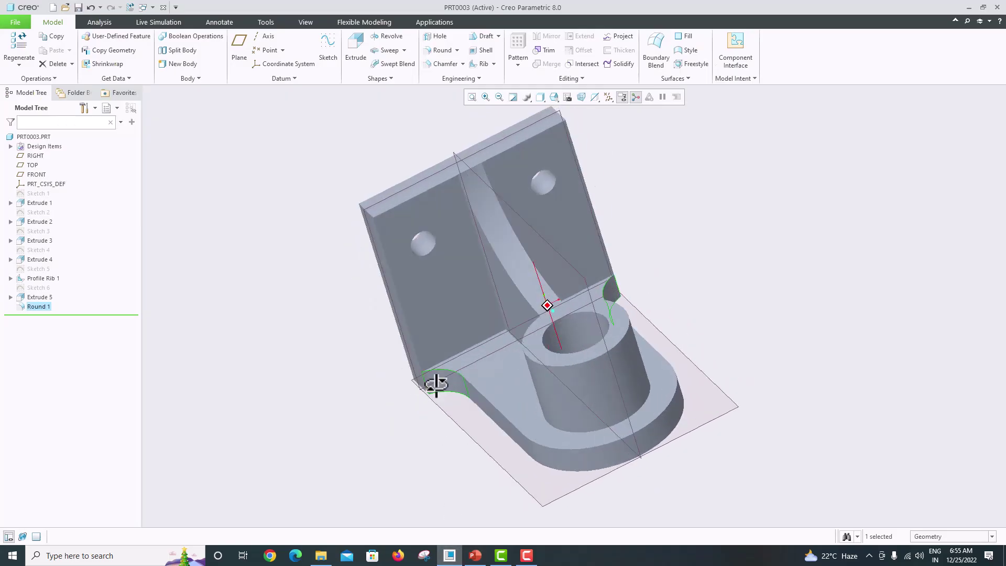
{"action": "left_click", "coordinate": [361, 204]}
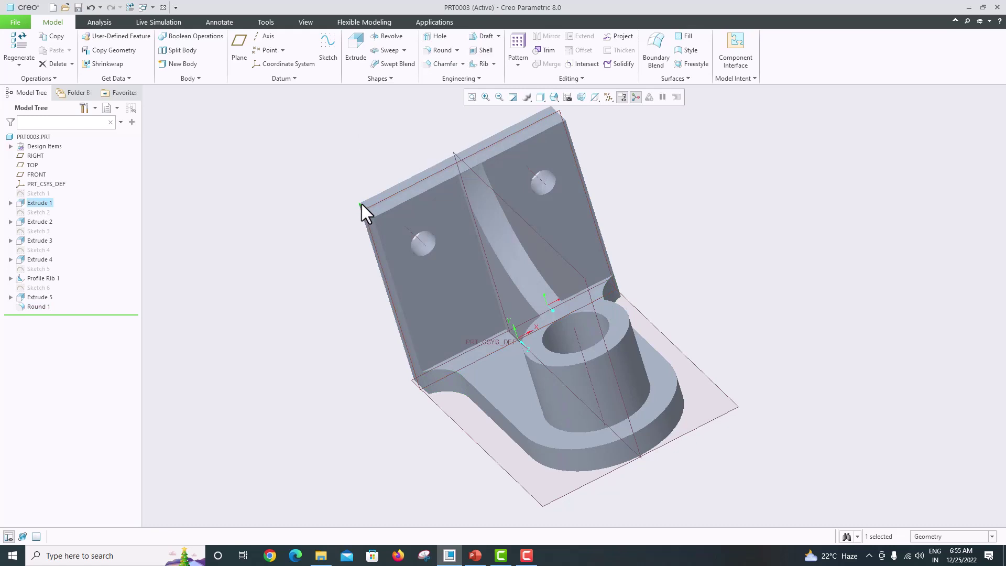
{"action": "left_click", "coordinate": [552, 108], "text": "ctrl"}
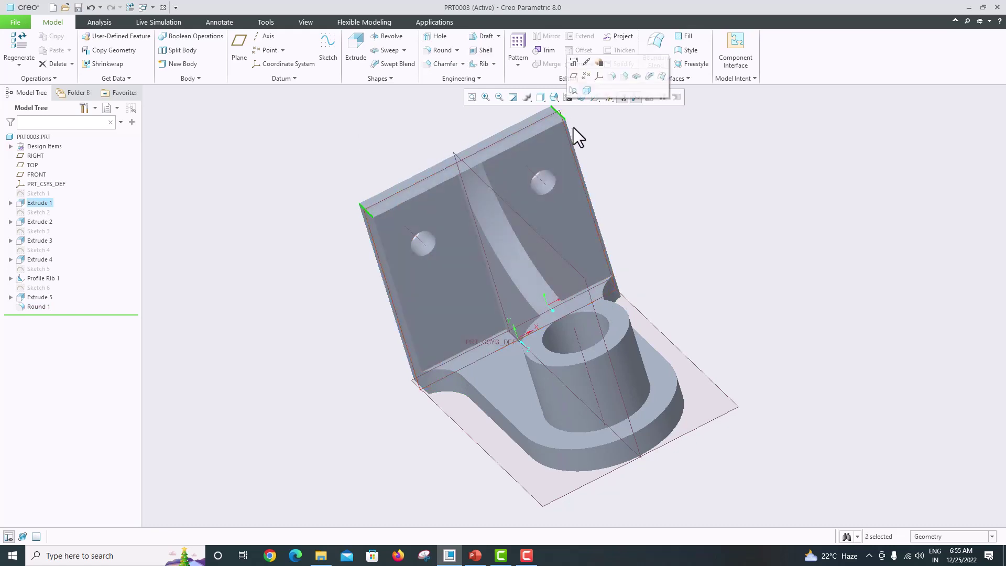
{"action": "left_click", "coordinate": [440, 49]}
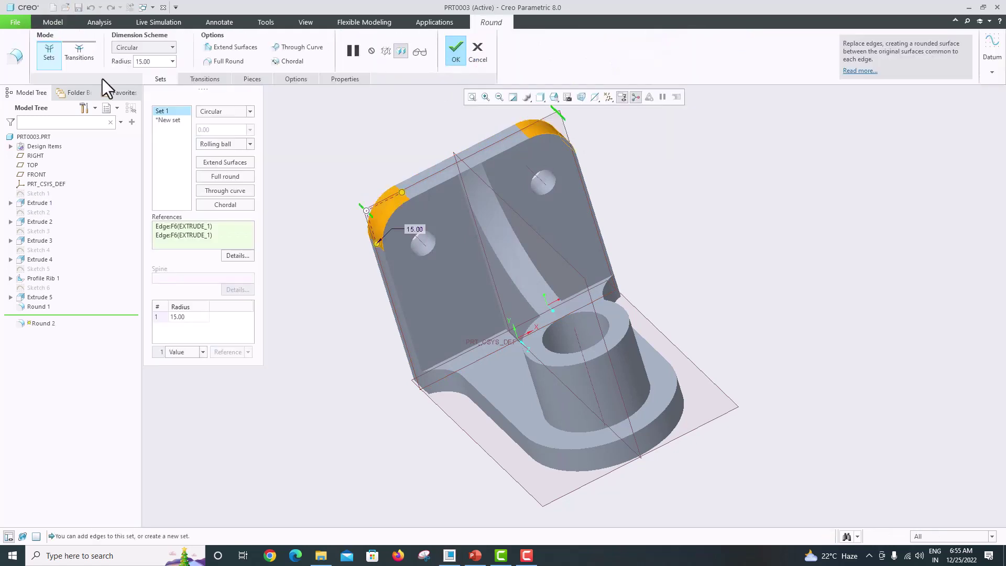
{"action": "double_click", "coordinate": [156, 61]}
{"action": "type", "text": "20"}
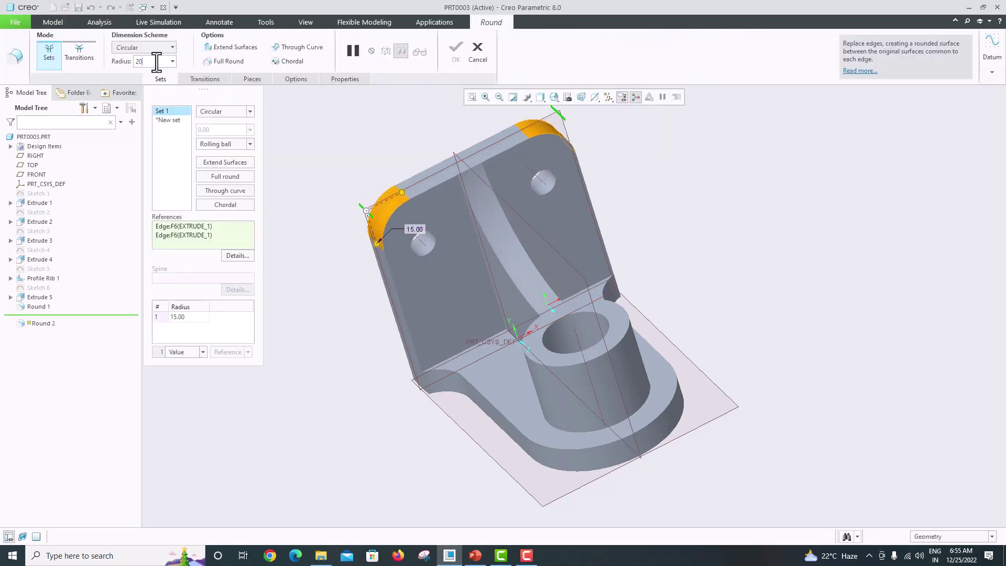
{"action": "key", "text": "Return"}
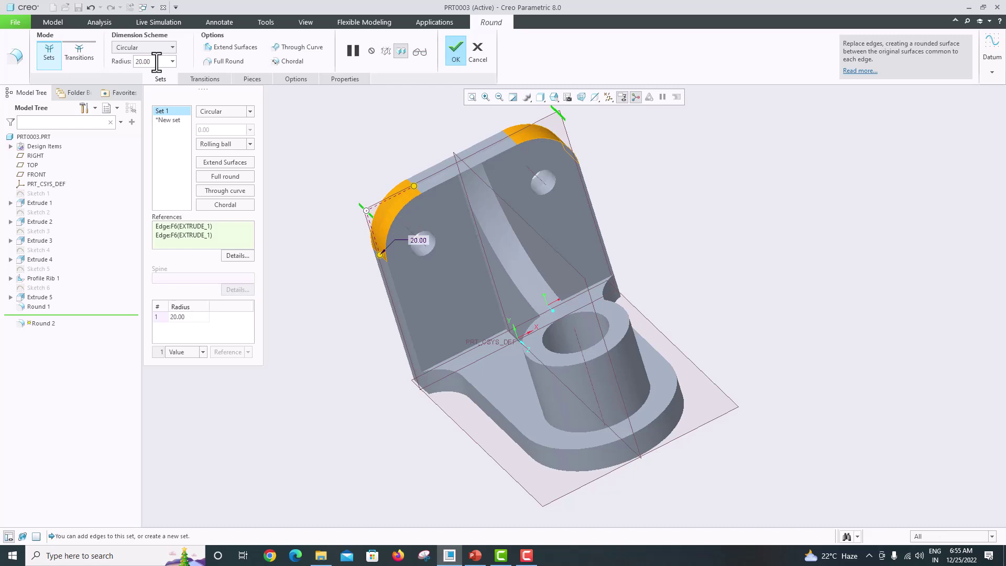
{"action": "left_click", "coordinate": [446, 65]}
Step: Compare the bracket with the PowerPoint drawing and turn off the display of all datum features
{"action": "middle_click_drag", "start_coordinate": [455, 167], "coordinate": [494, 224]}
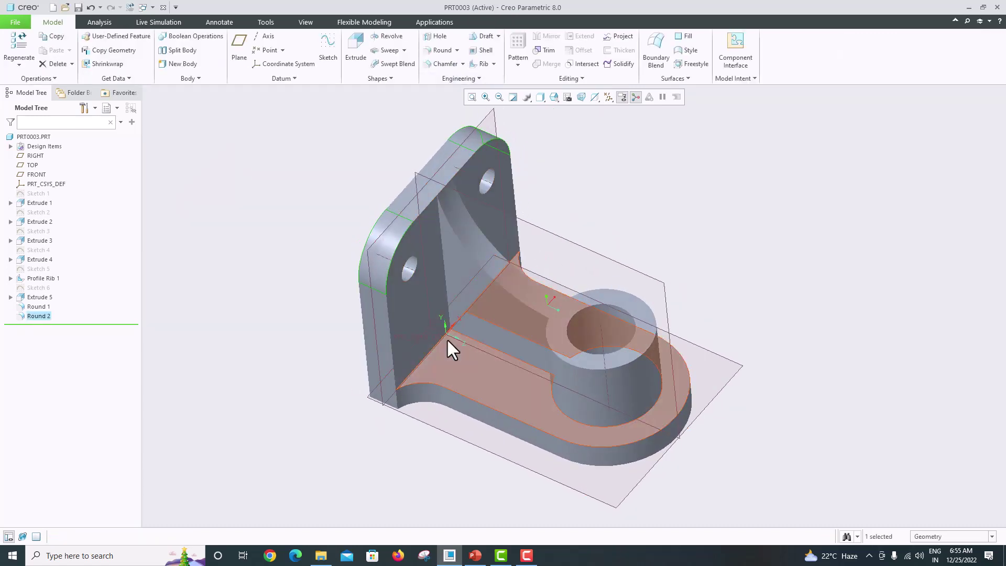
{"action": "left_click", "coordinate": [475, 555]}
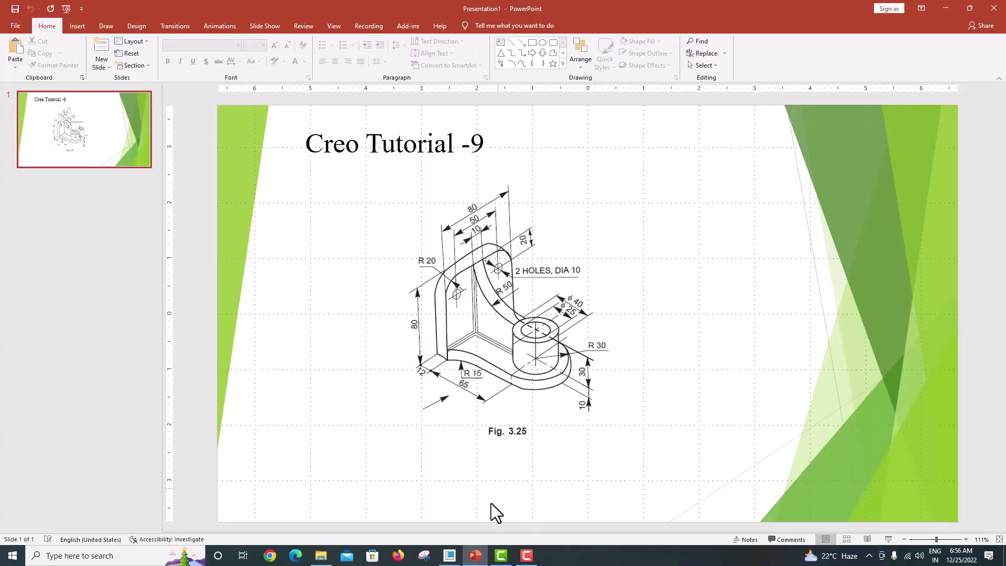
{"action": "left_click", "coordinate": [449, 555]}
{"action": "middle_click_drag", "start_coordinate": [391, 413], "coordinate": [535, 153]}
{"action": "left_click", "coordinate": [608, 97]}
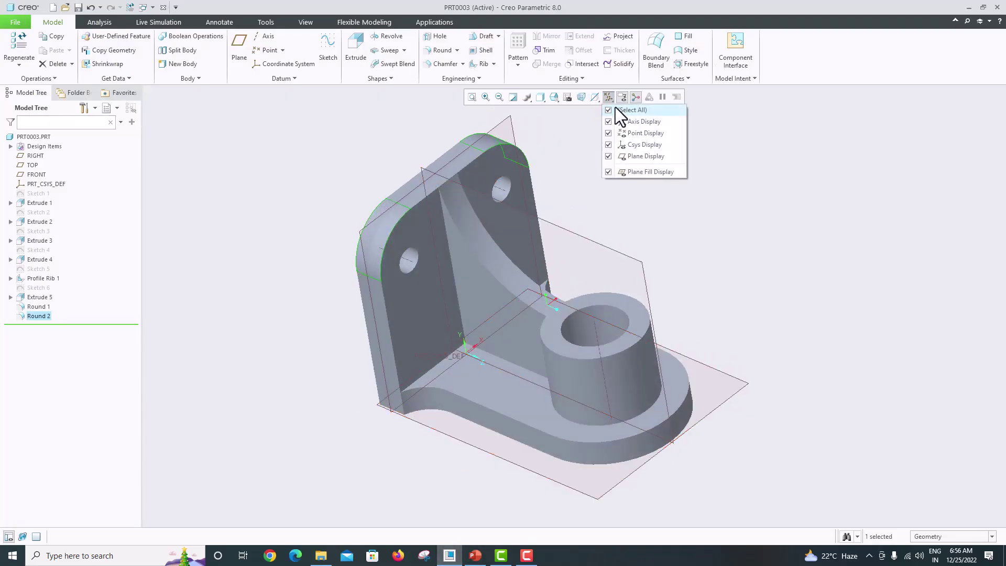
{"action": "left_click", "coordinate": [614, 110]}
Step: Set the model's display style to shaded with edges and clear the selection
{"action": "left_click", "coordinate": [552, 101]}
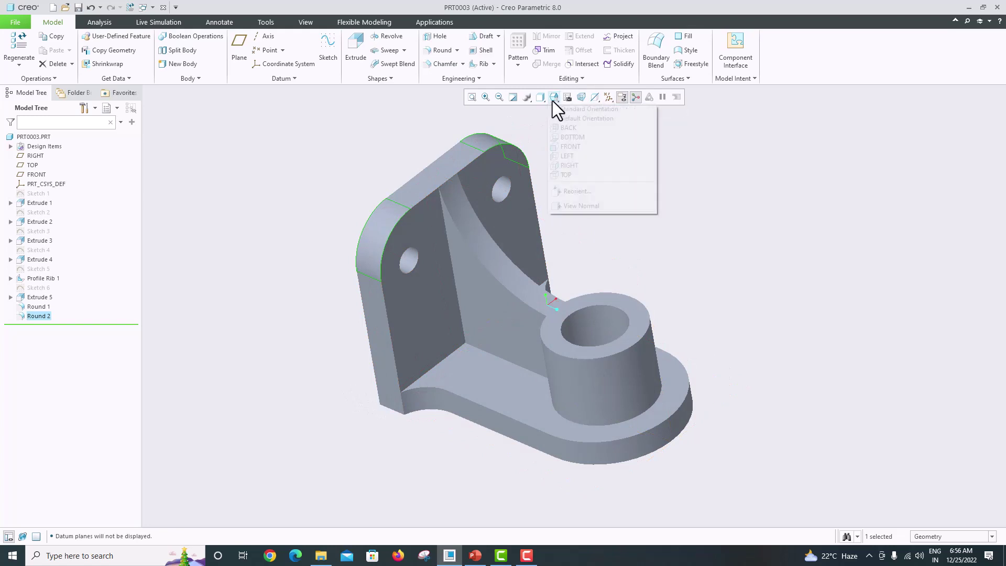
{"action": "left_click", "coordinate": [539, 102]}
{"action": "left_click", "coordinate": [549, 123]}
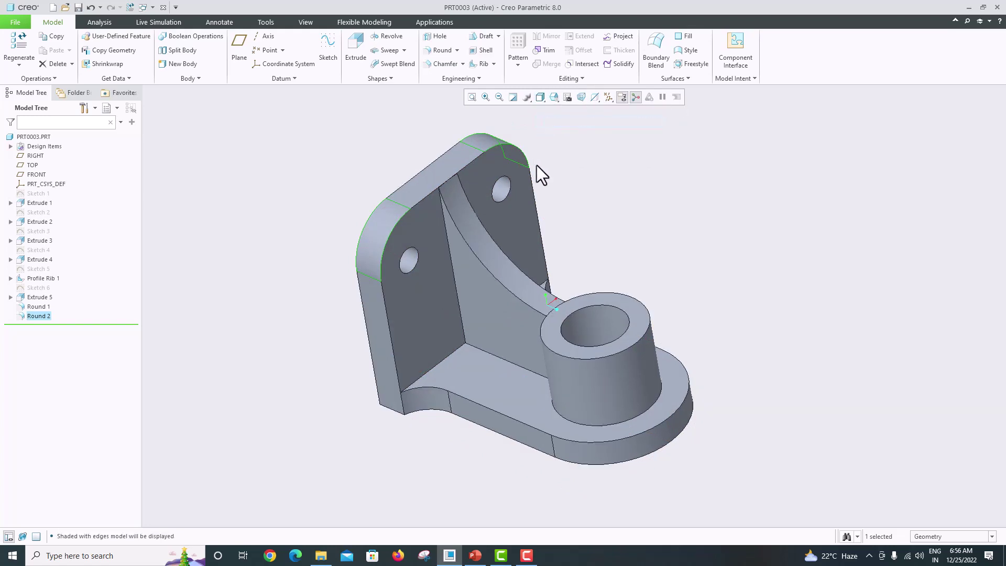
{"action": "left_click", "coordinate": [576, 193]}
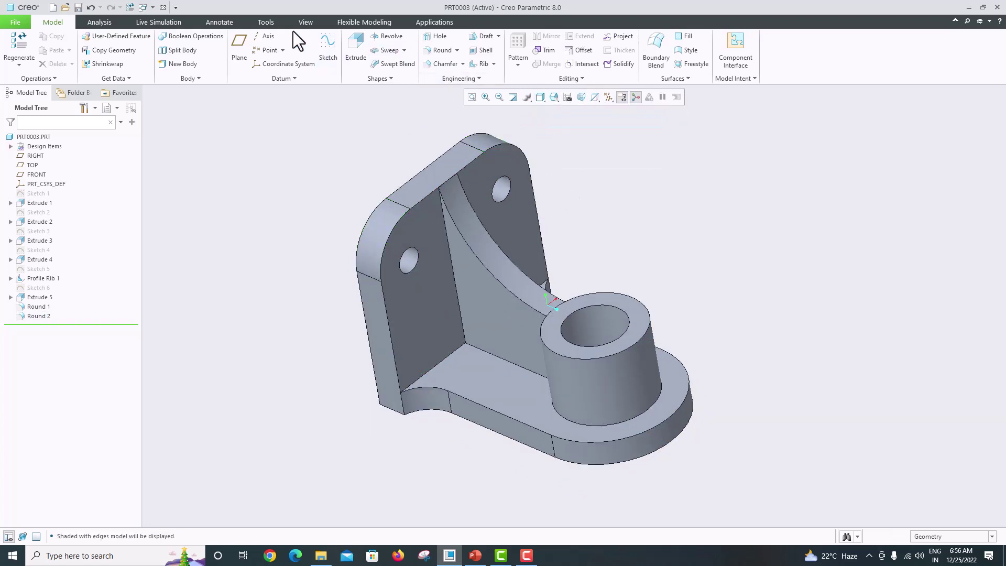
Step: Apply a dark red appearance to the whole part PRT0003.PRT
{"action": "left_click", "coordinate": [314, 24]}
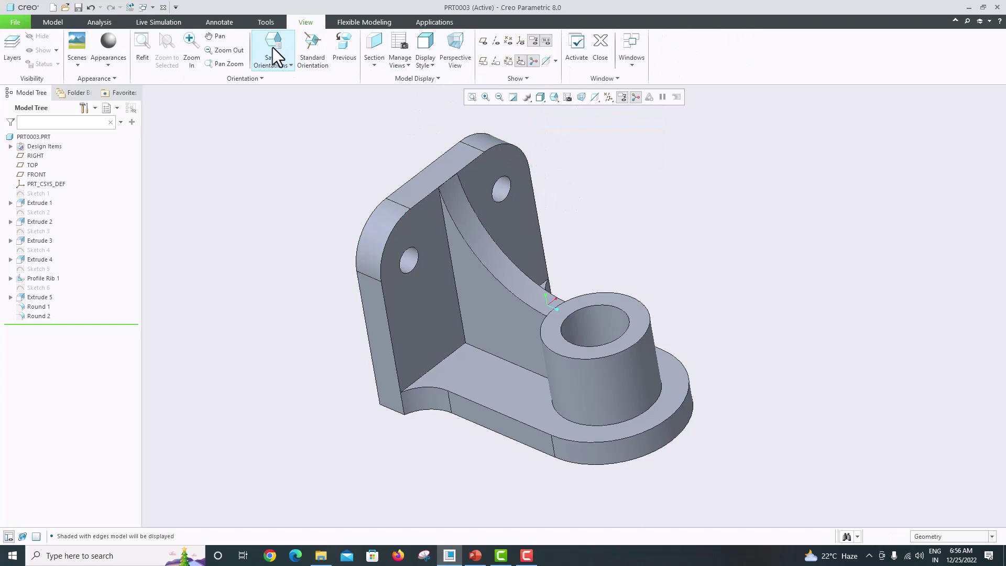
{"action": "left_click", "coordinate": [109, 63]}
{"action": "left_click", "coordinate": [103, 246]}
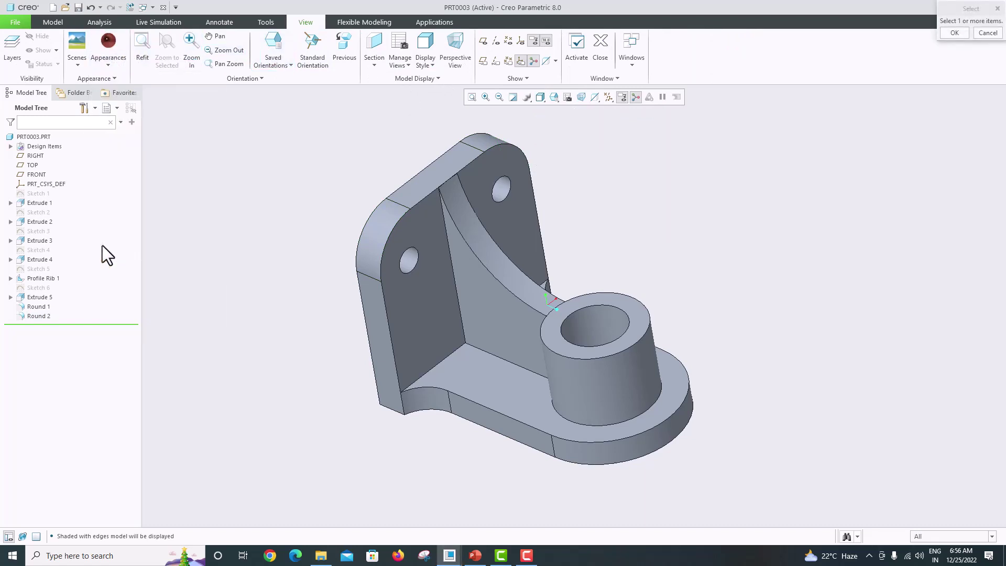
{"action": "left_click", "coordinate": [43, 136]}
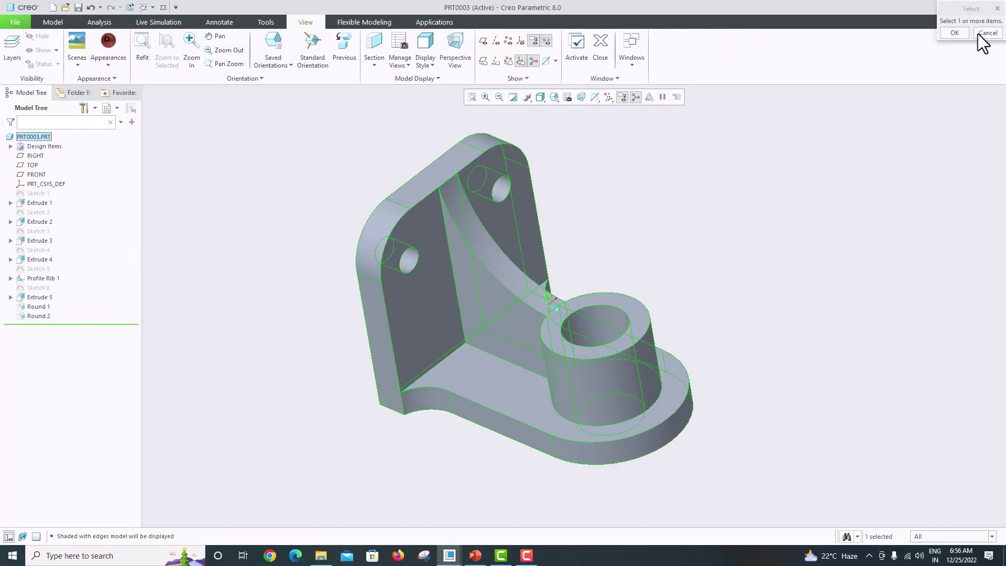
{"action": "left_click", "coordinate": [953, 33]}
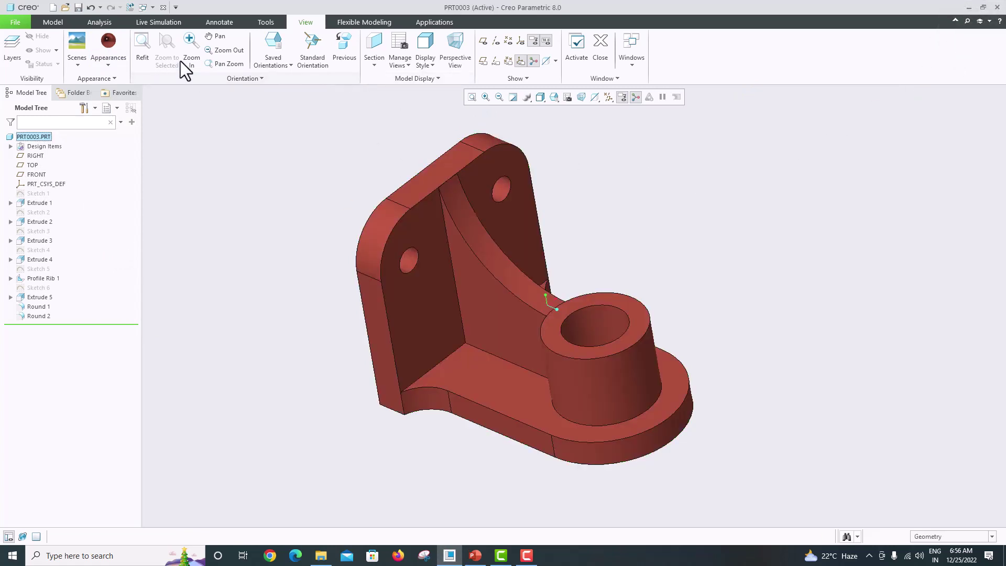